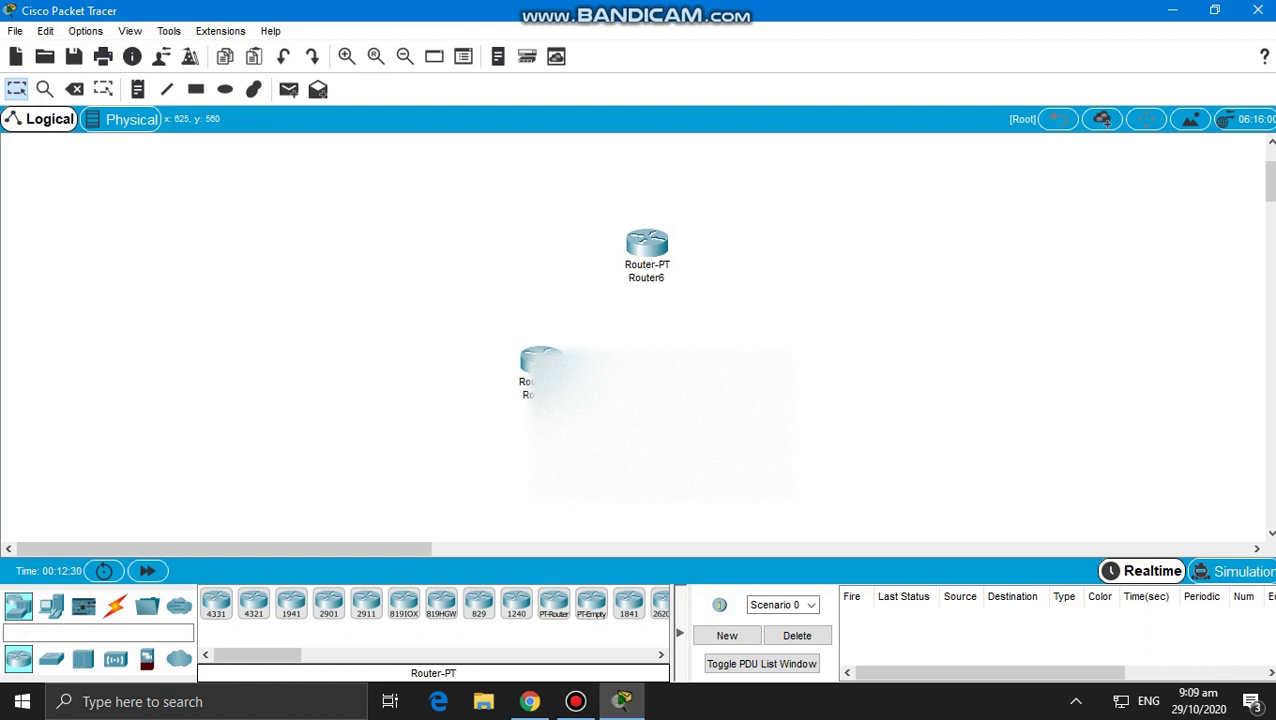
# Add a third generic PT-Router to the workspace, to the right of and level with Router7.
pyautogui.click(553, 602)
pyautogui.click(726, 378)
pyautogui.scroll(-2, 640, 340)
# Add two PCs to the workspace, one below Router7 and one below Router8.
pyautogui.click(52, 605)
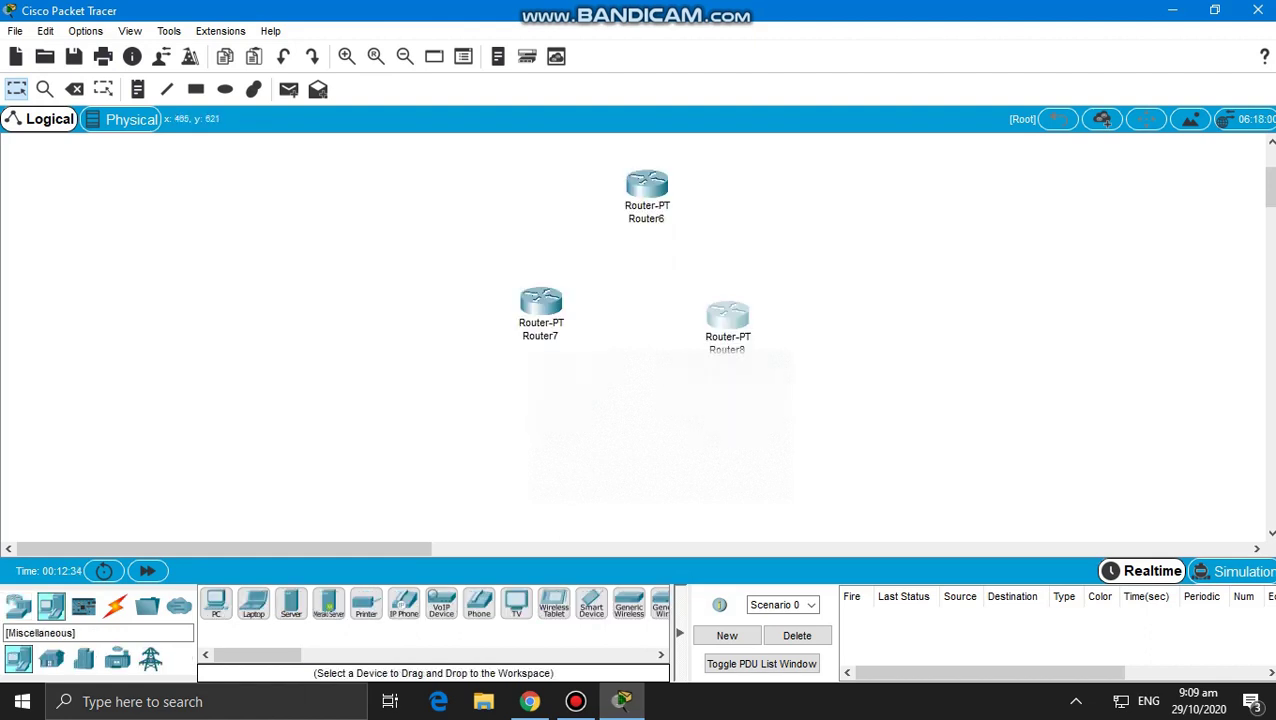
pyautogui.click(216, 603)
pyautogui.click(440, 437)
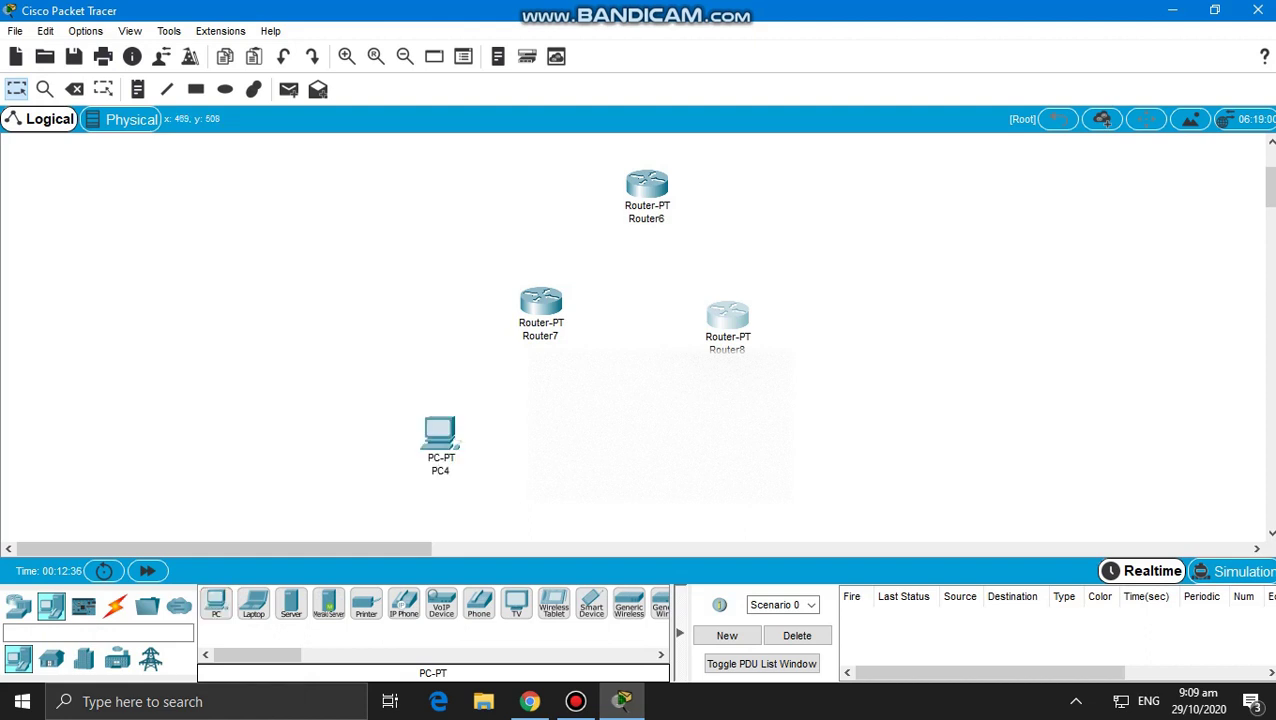
pyautogui.click(216, 603)
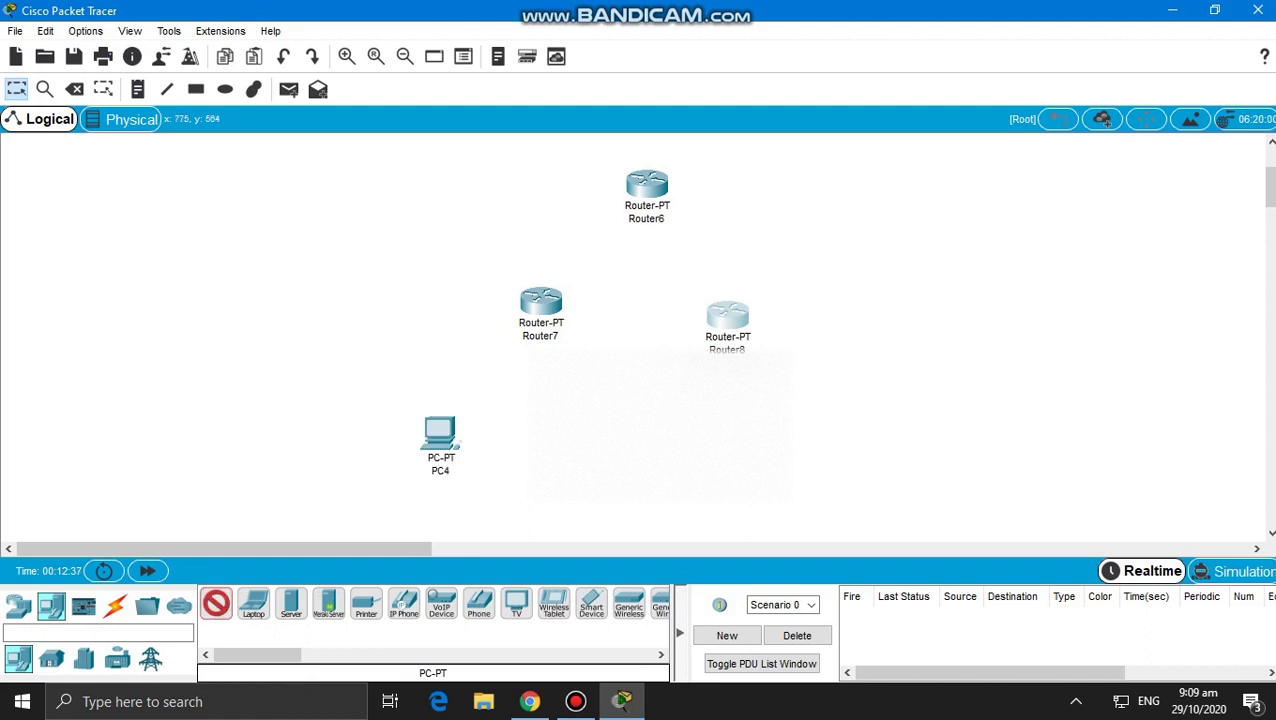
pyautogui.click(808, 462)
pyautogui.moveTo(808, 463); pyautogui.dragTo(807, 450)
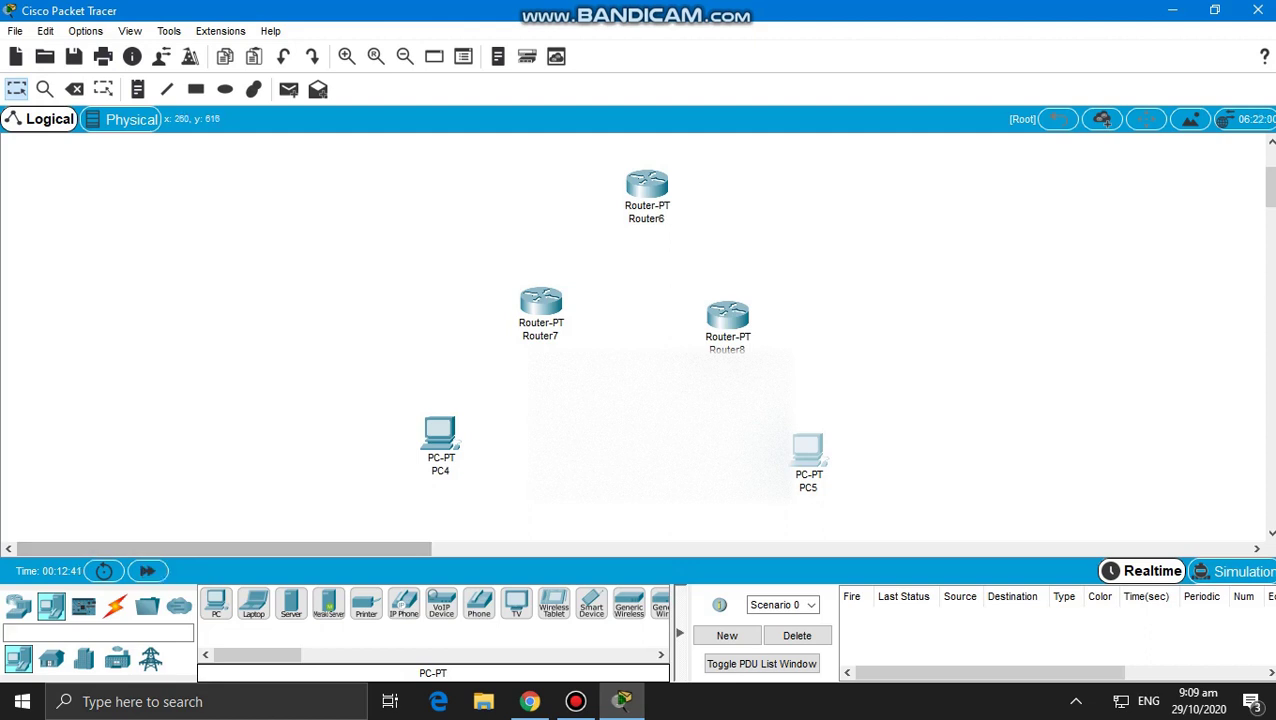
# Connect PC4's FastEthernet0 port to Router7's FastEthernet0/0 port with a copper cross-over cable.
pyautogui.click(115, 605)
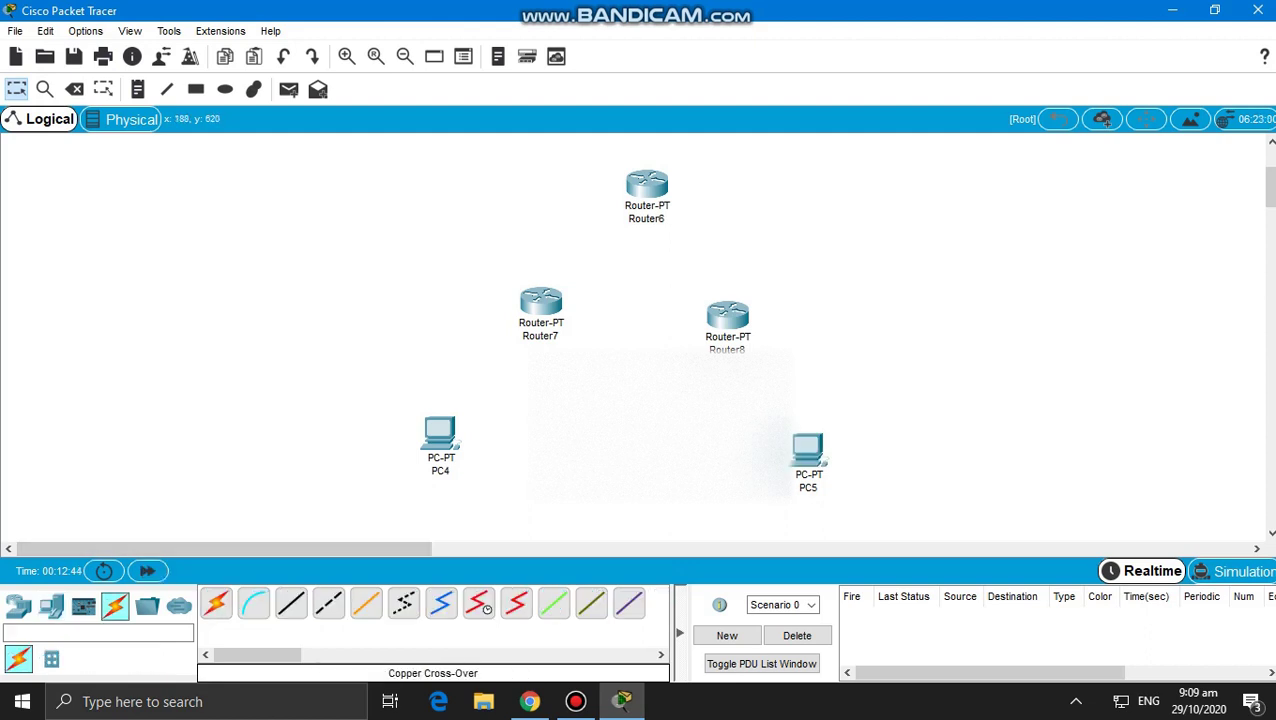
pyautogui.click(328, 603)
pyautogui.click(440, 440)
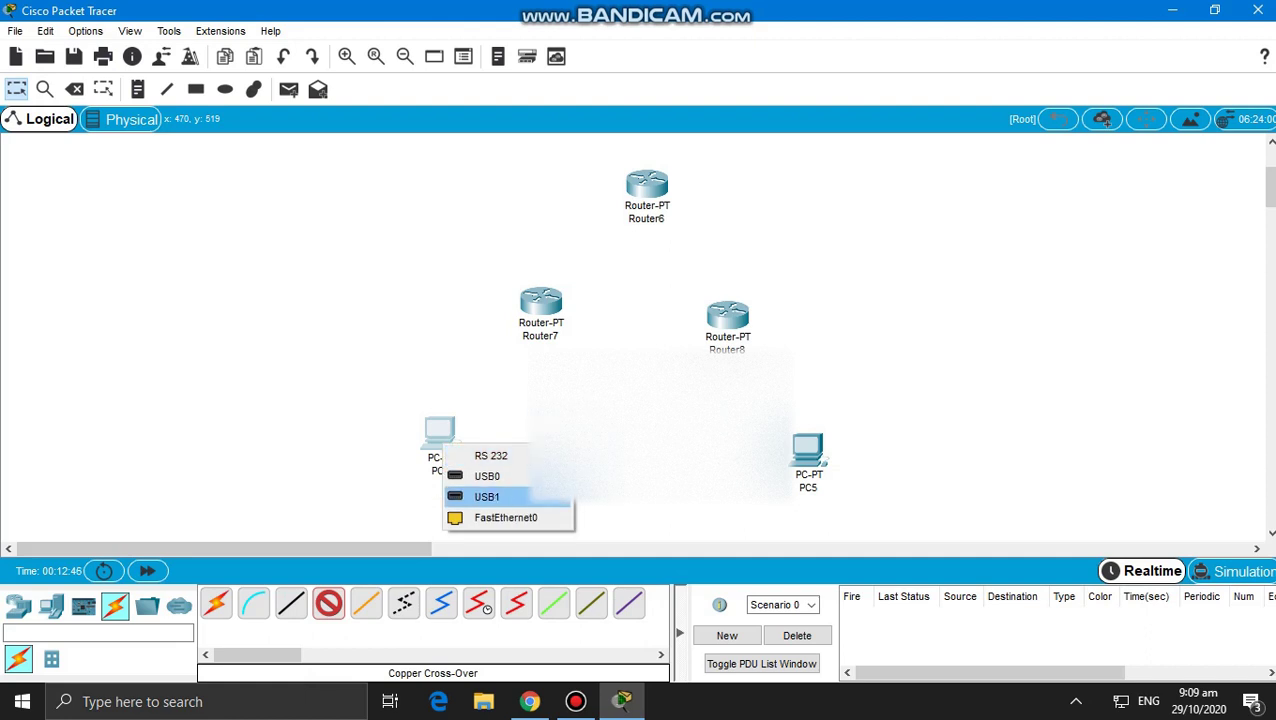
pyautogui.click(484, 515)
pyautogui.click(522, 316)
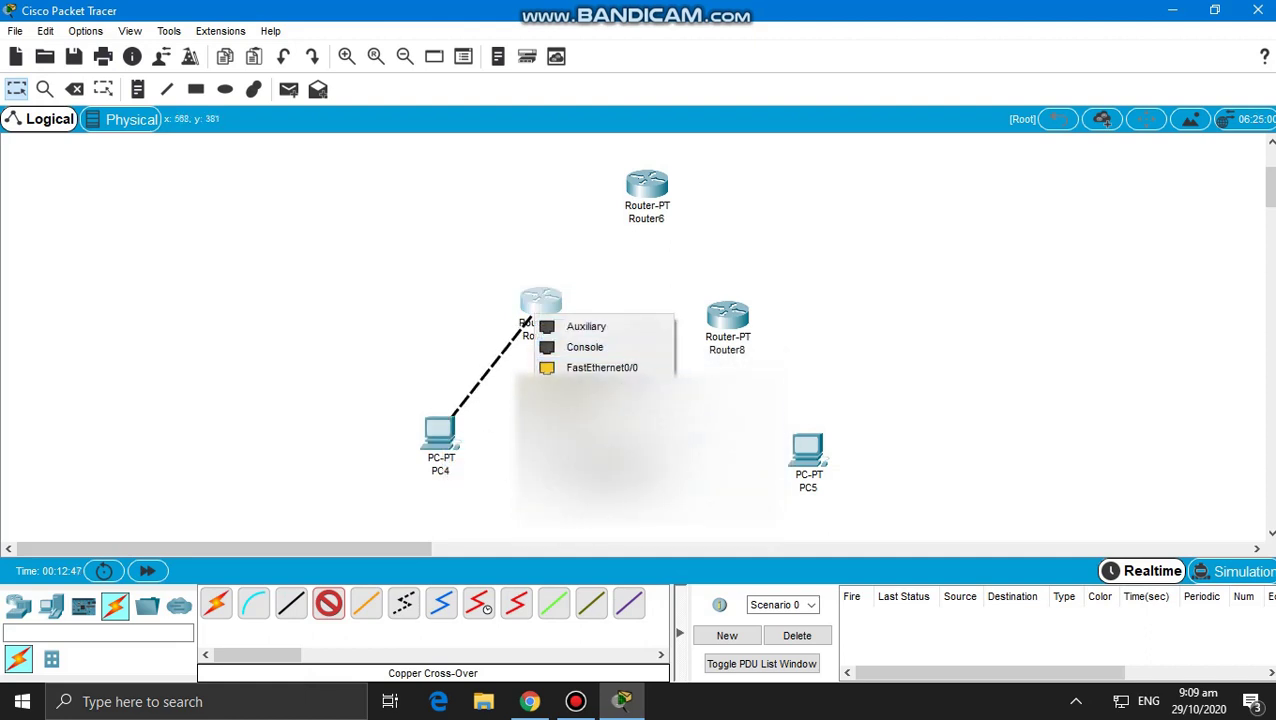
pyautogui.click(565, 367)
# Connect PC5's FastEthernet0 port to Router8's FastEthernet0/0 port with a copper cross-over cable.
pyautogui.click(328, 603)
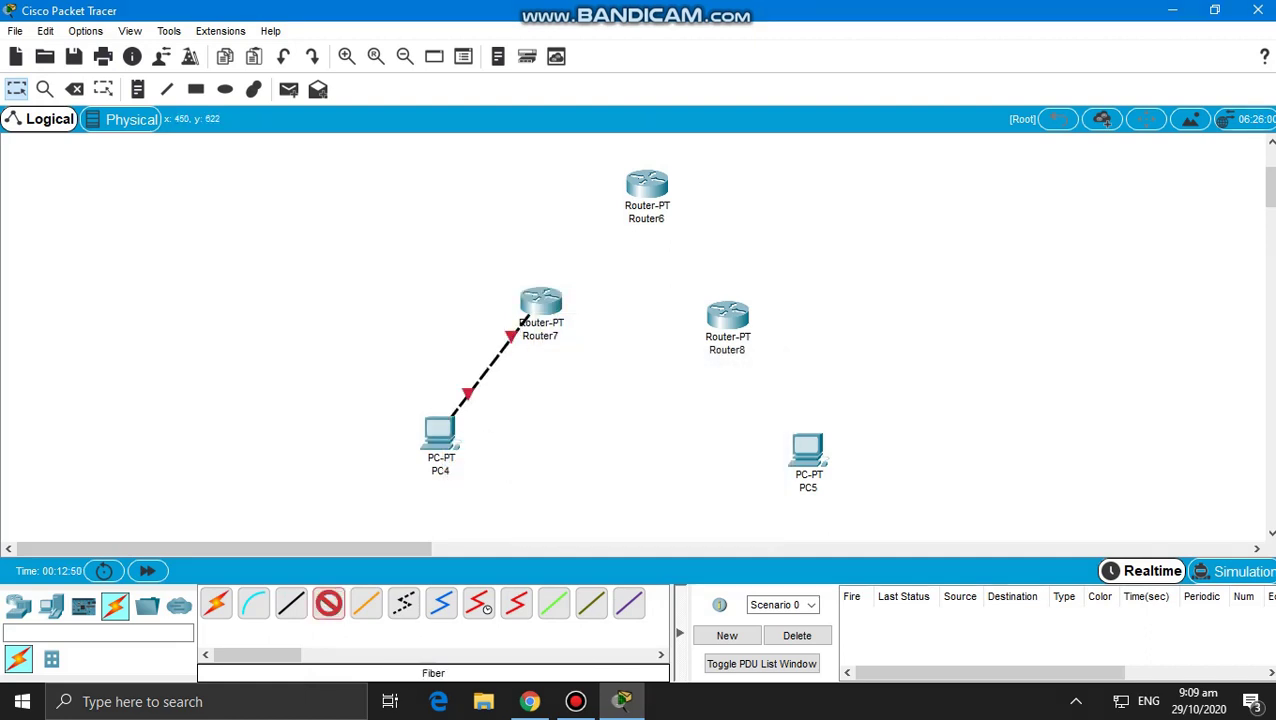
pyautogui.click(806, 455)
pyautogui.click(866, 531)
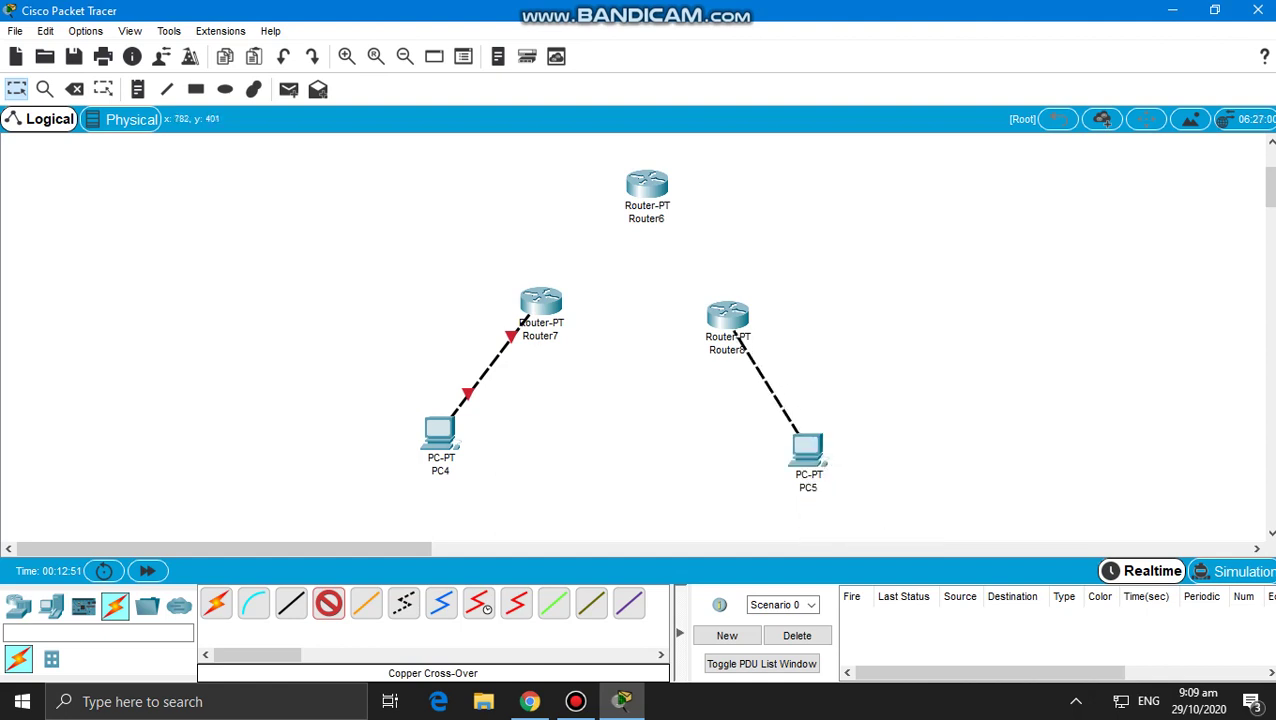
pyautogui.click(728, 320)
pyautogui.click(795, 377)
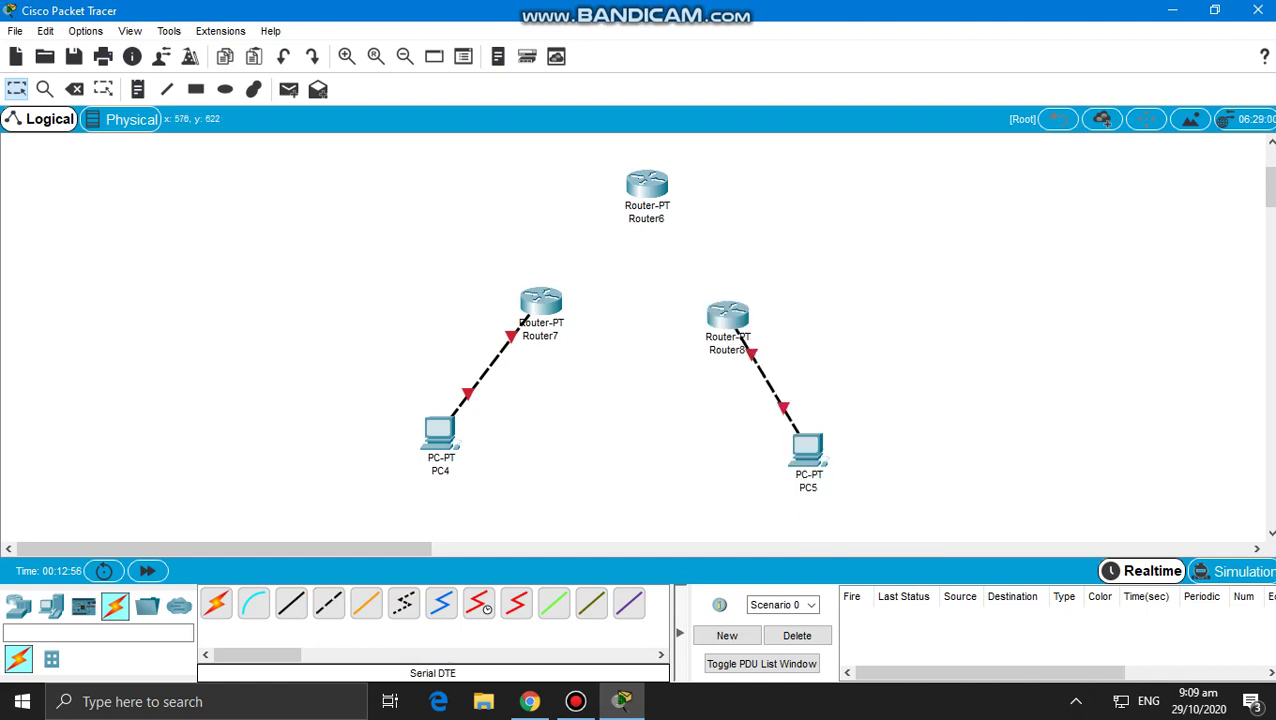
# Link Router7's Serial2/0 port to Router6's Serial2/0 port with a Serial DTE cable.
pyautogui.click(542, 302)
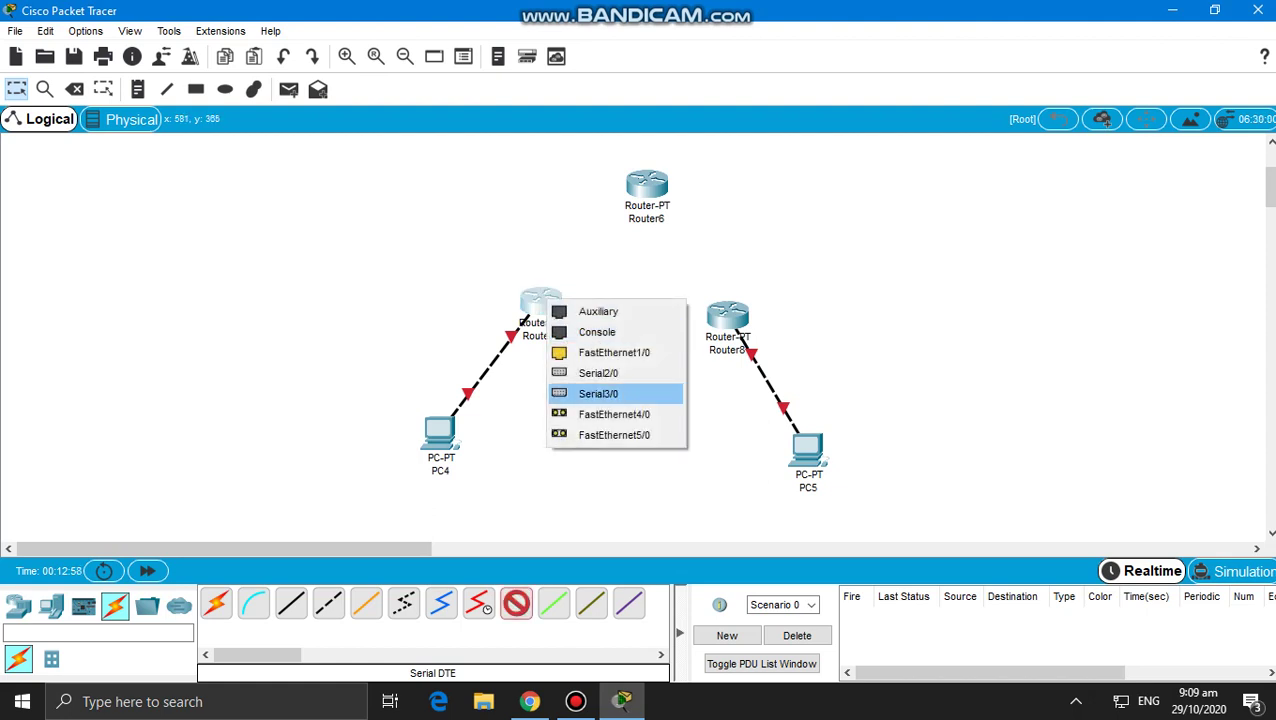
pyautogui.click(598, 373)
pyautogui.click(648, 188)
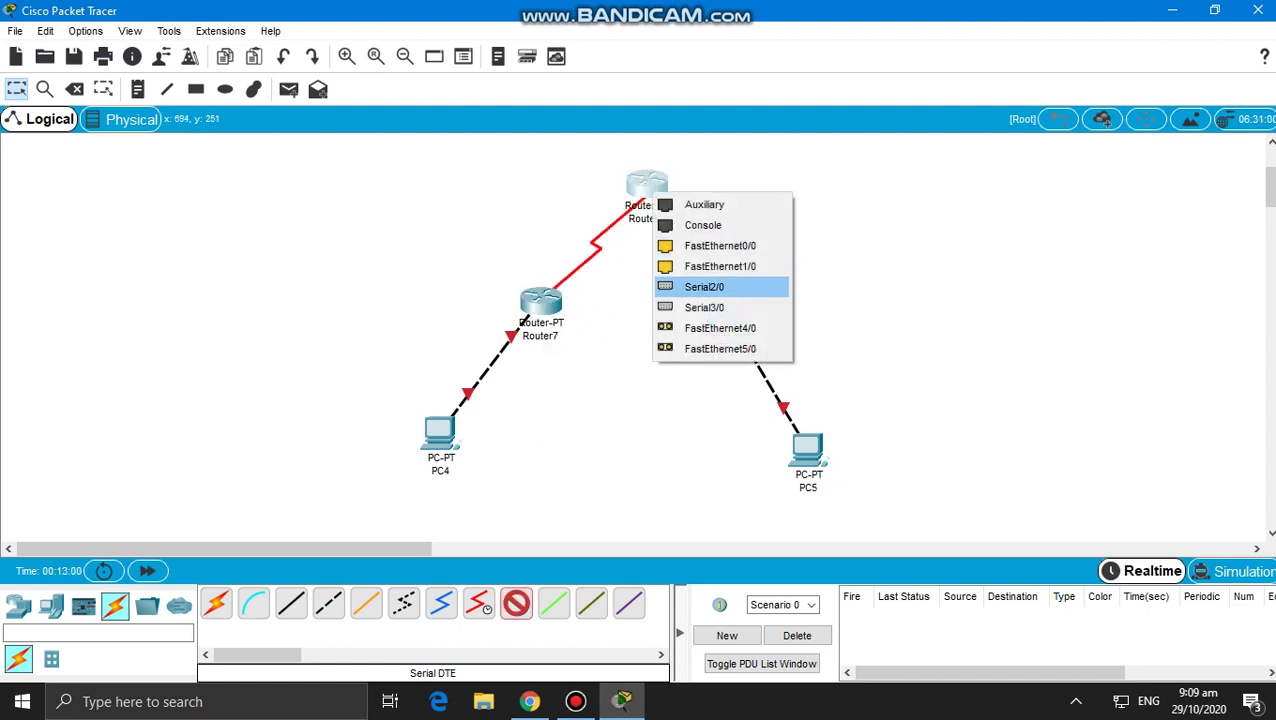
pyautogui.click(704, 287)
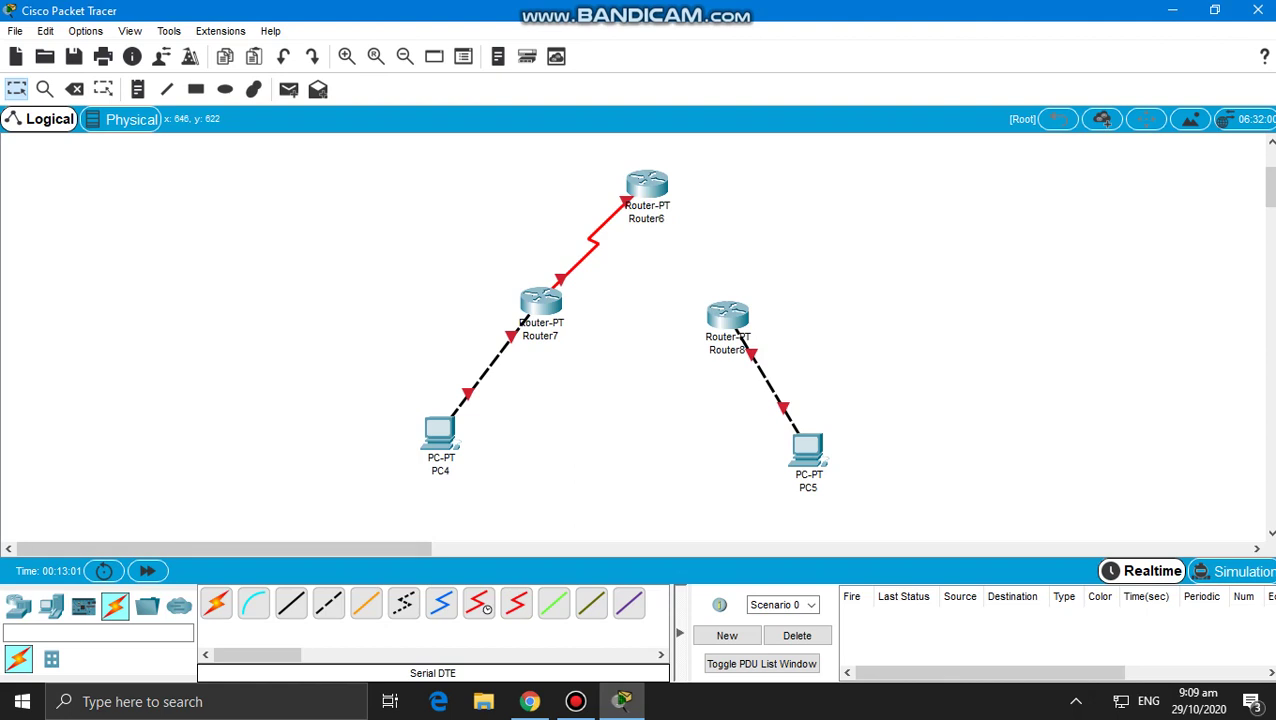
# Link Router8's Serial3/0 port to Router6's Serial3/0 port with a Serial DTE cable.
pyautogui.click(726, 315)
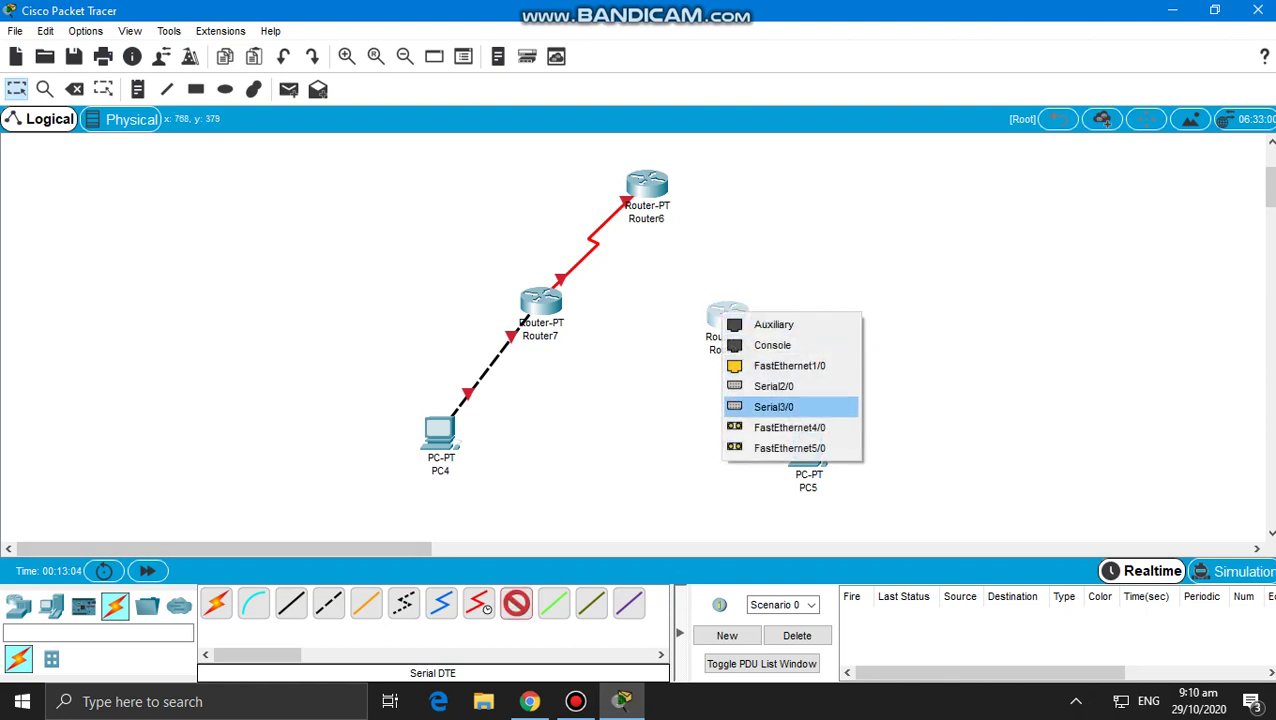
pyautogui.click(773, 406)
pyautogui.click(655, 185)
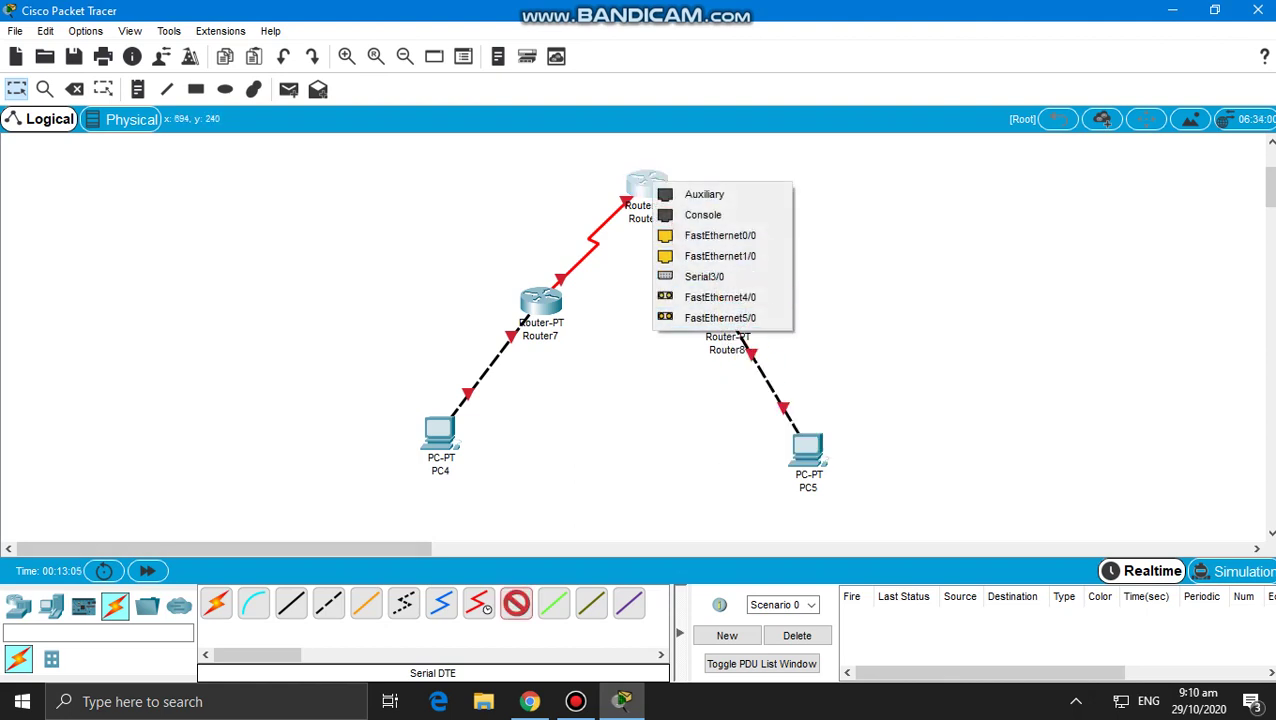
pyautogui.click(710, 276)
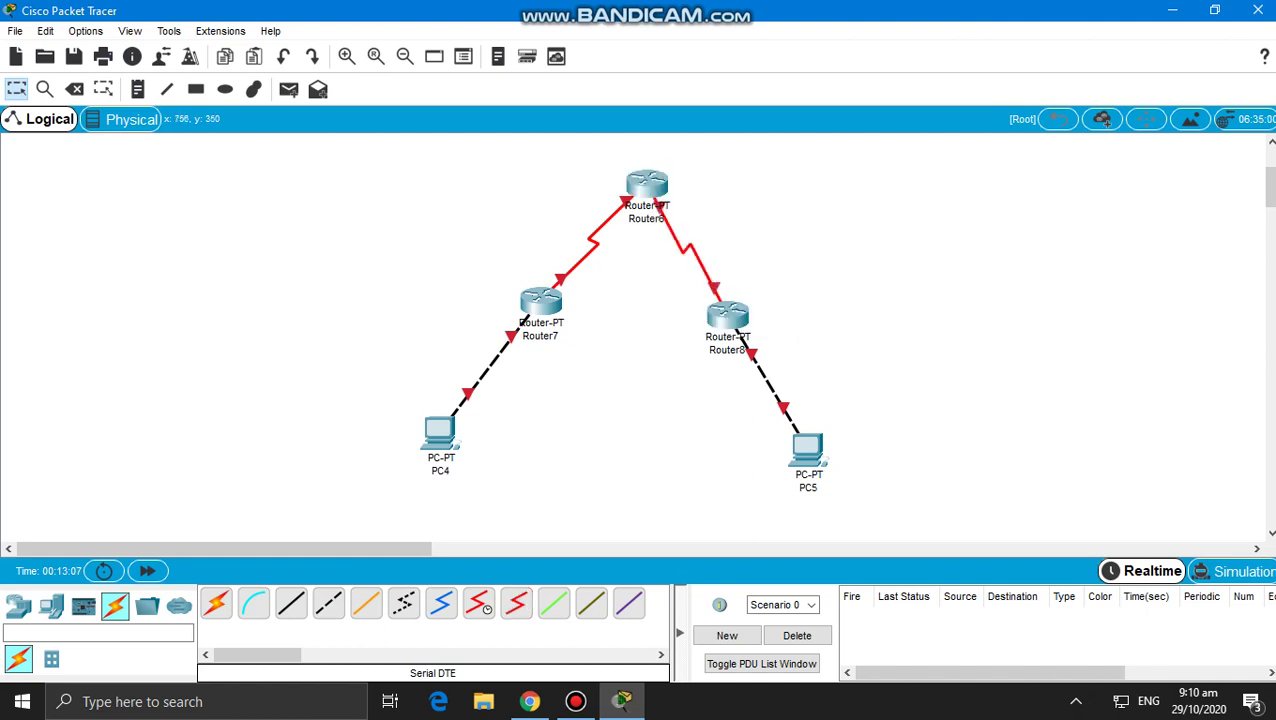
# Rename Router6 as Router0, Router7 as Router1 and Router8 as Router2.
pyautogui.click(646, 218)
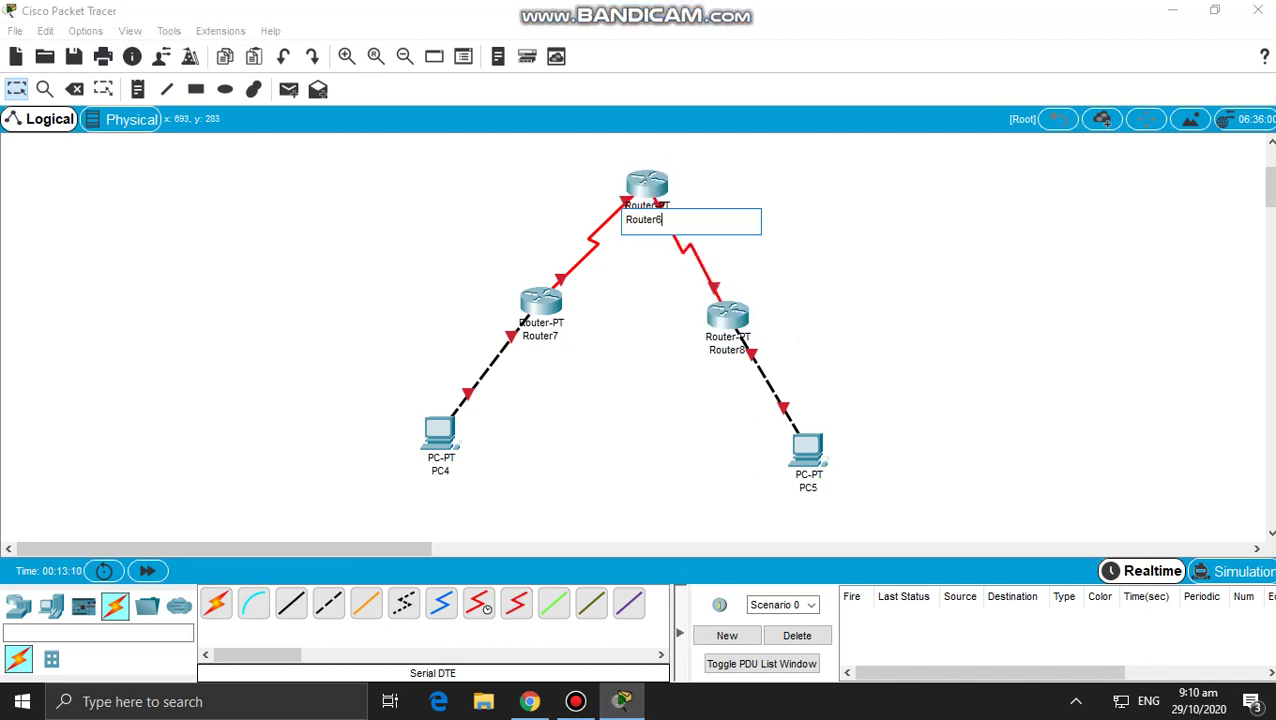
pyautogui.press('BackSpace')
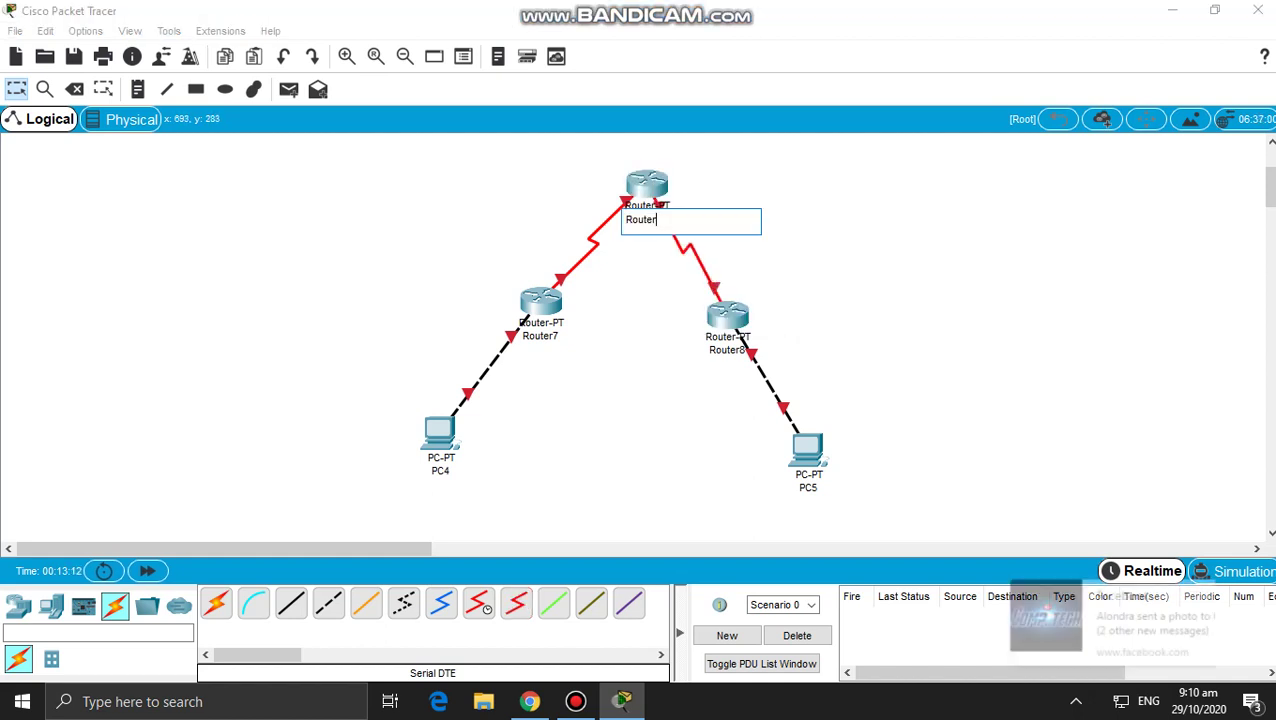
pyautogui.press('Return')
pyautogui.click(540, 336)
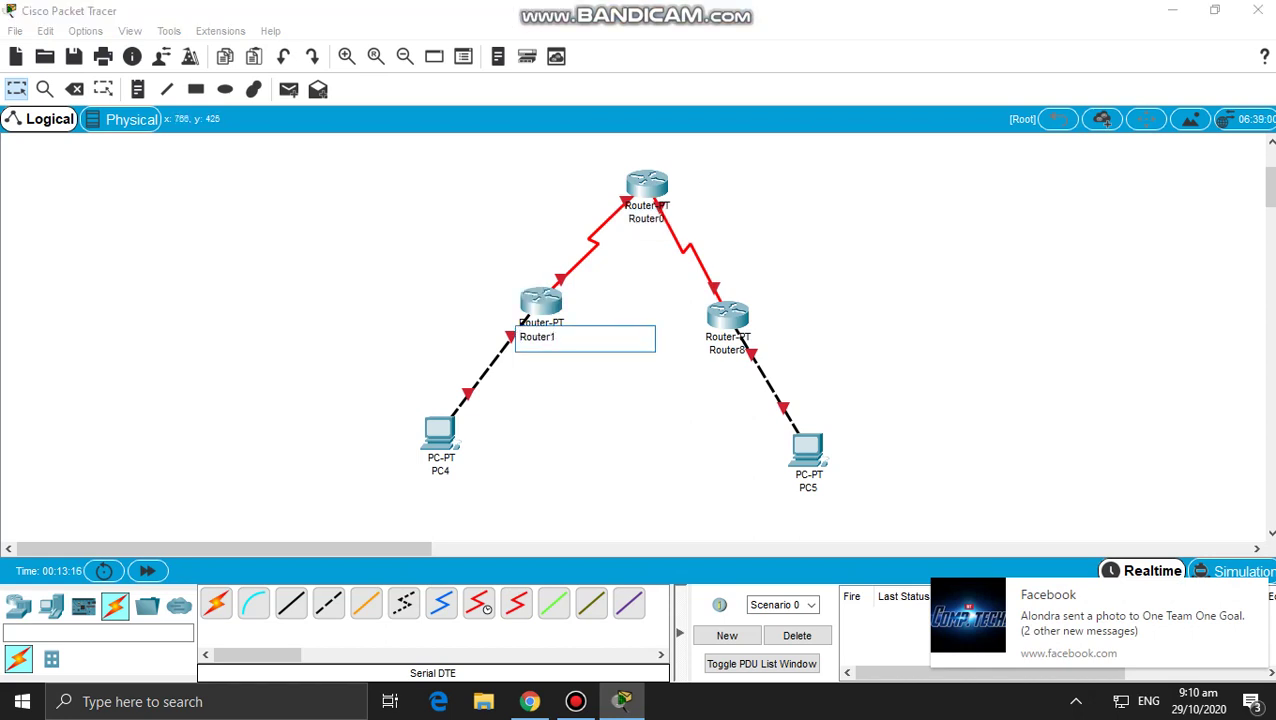
pyautogui.click(727, 350)
pyautogui.press('BackSpace')
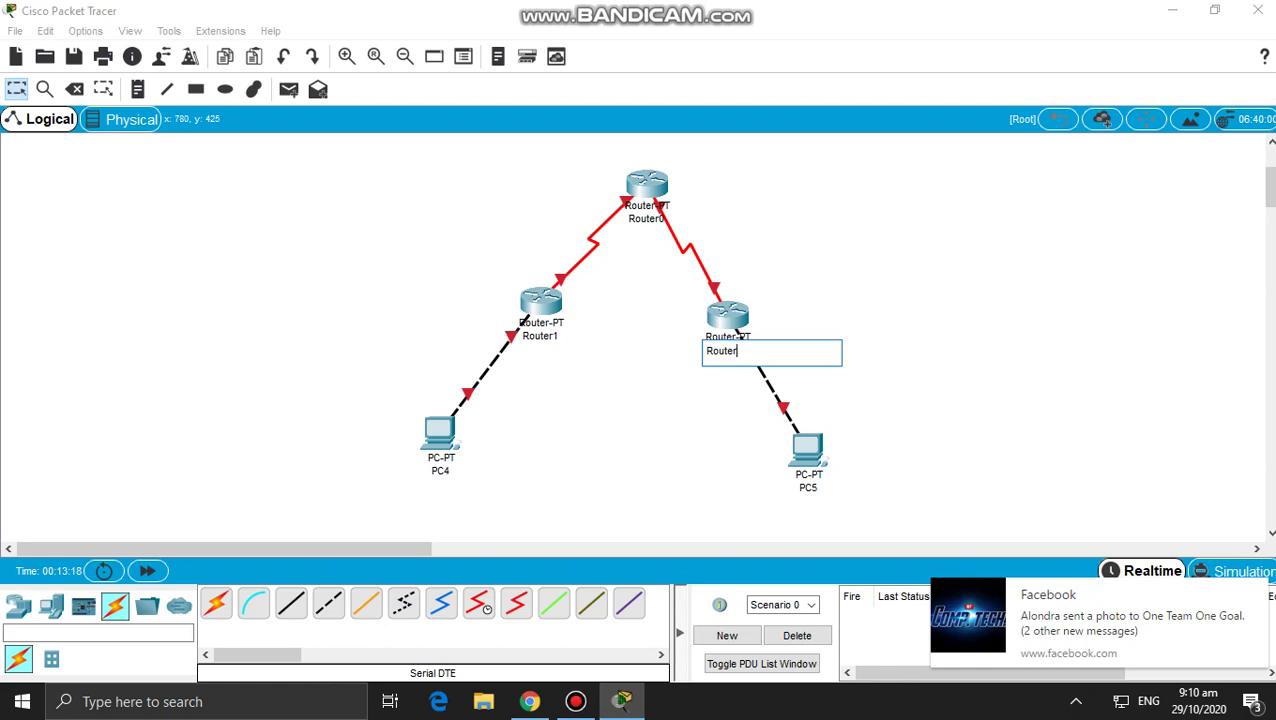
# Rename PC4 as PC1 and PC5 as PC2.
pyautogui.click(438, 470)
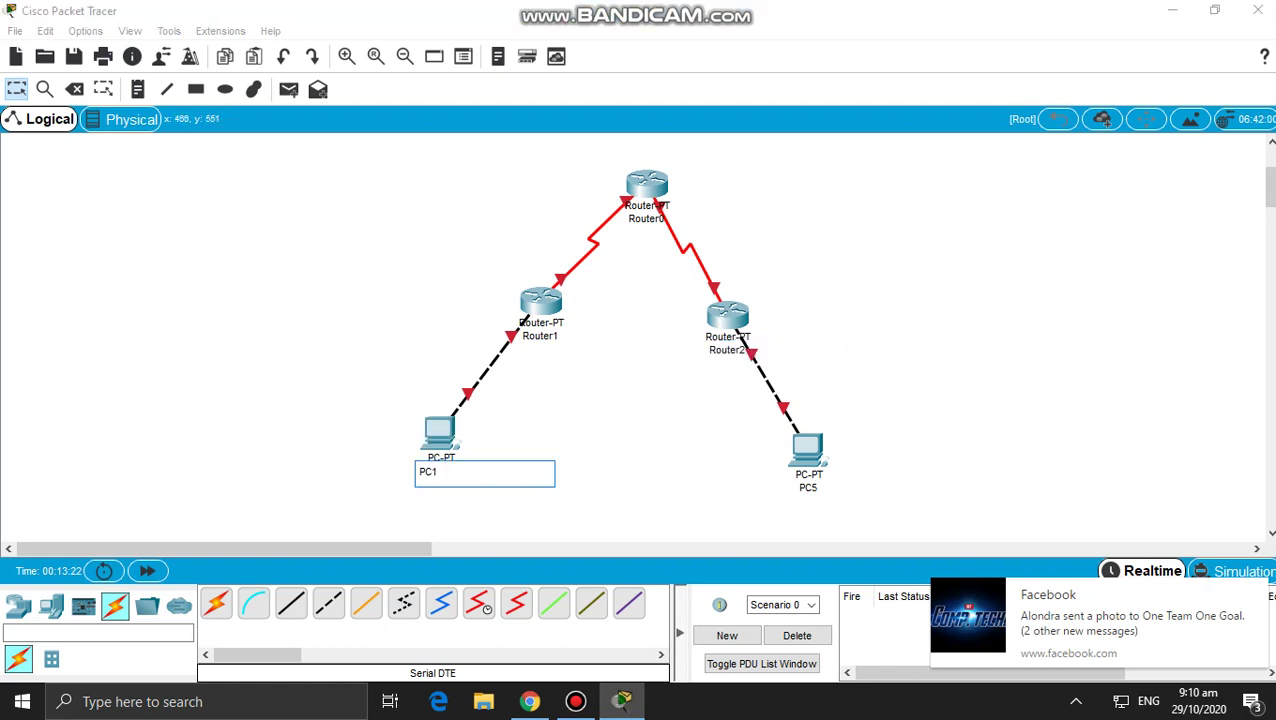
pyautogui.click(809, 488)
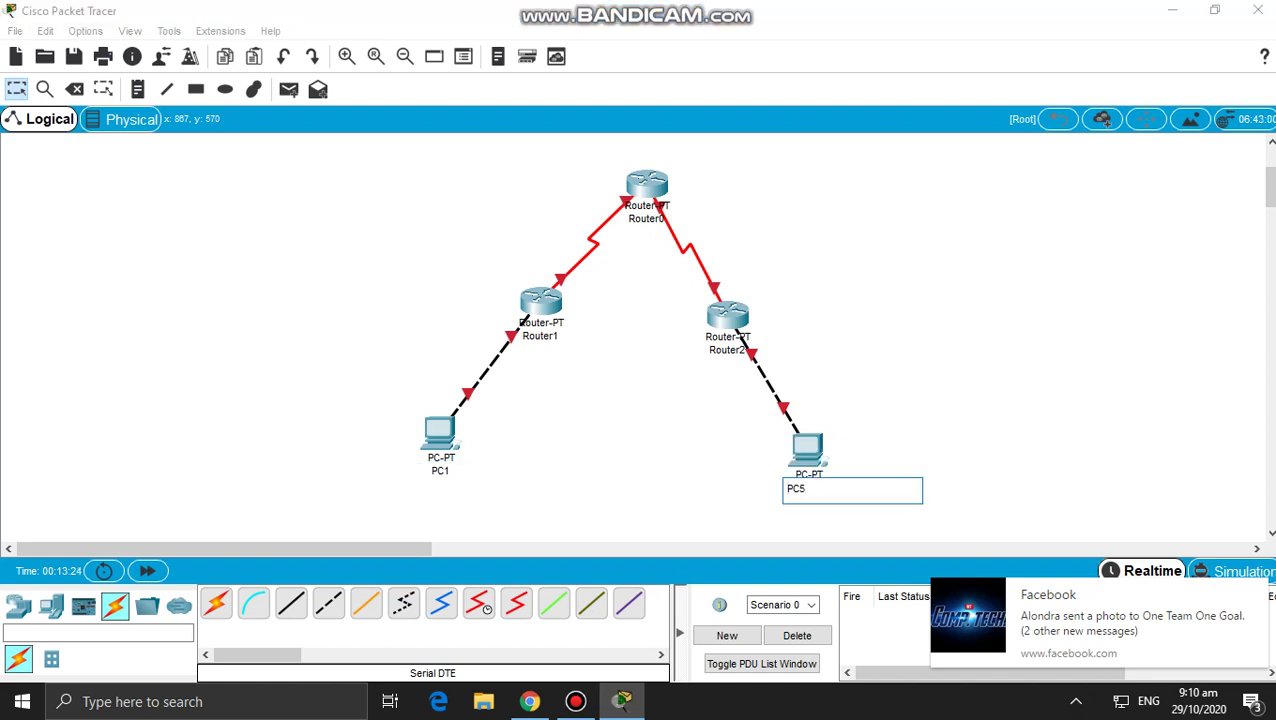
pyautogui.press('BackSpace')
pyautogui.write('2')
pyautogui.press('Return')
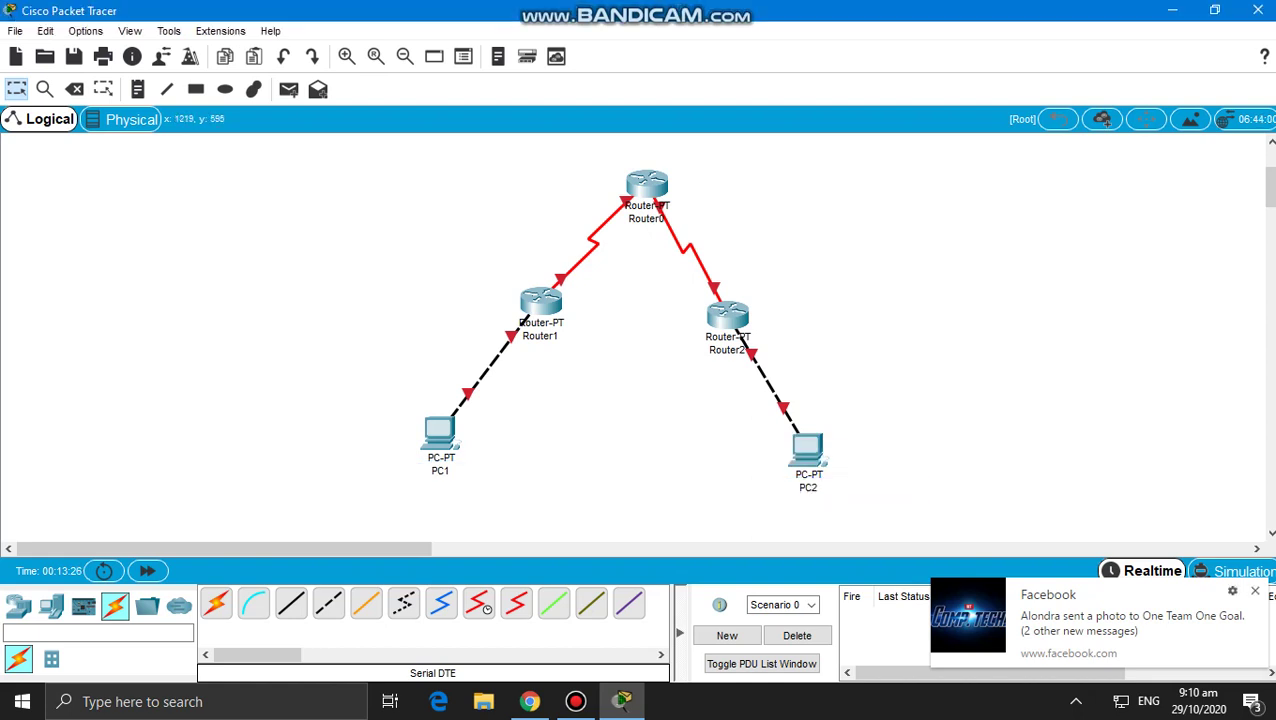
# Spread out the topology by moving Router0, Router1, PC1 and PC2 slightly outward.
pyautogui.moveTo(647, 183); pyautogui.dragTo(620, 170)
pyautogui.moveTo(540, 302); pyautogui.dragTo(520, 313)
pyautogui.moveTo(440, 432); pyautogui.dragTo(427, 456)
pyautogui.moveTo(808, 448); pyautogui.dragTo(823, 453)
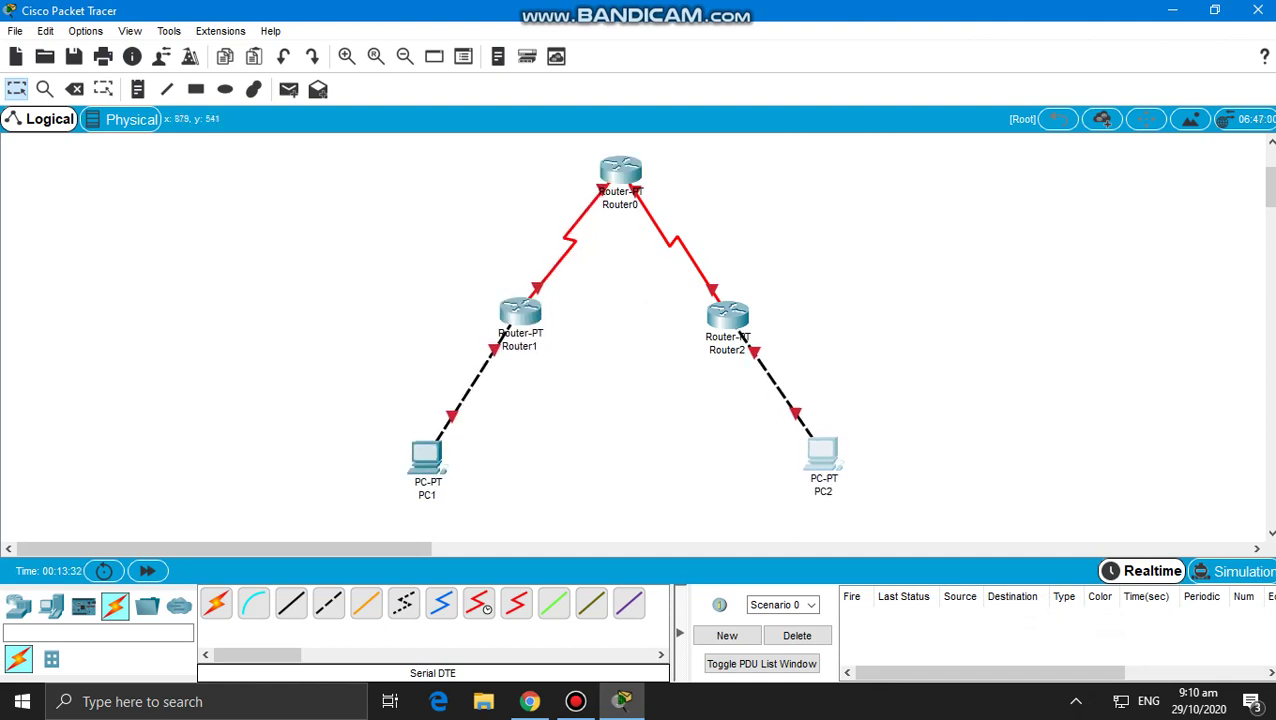
# Give PC1 the static IPv4 address 192.168.1.1 with subnet mask 255.255.255.0, copying the address for reuse.
pyautogui.click(427, 456)
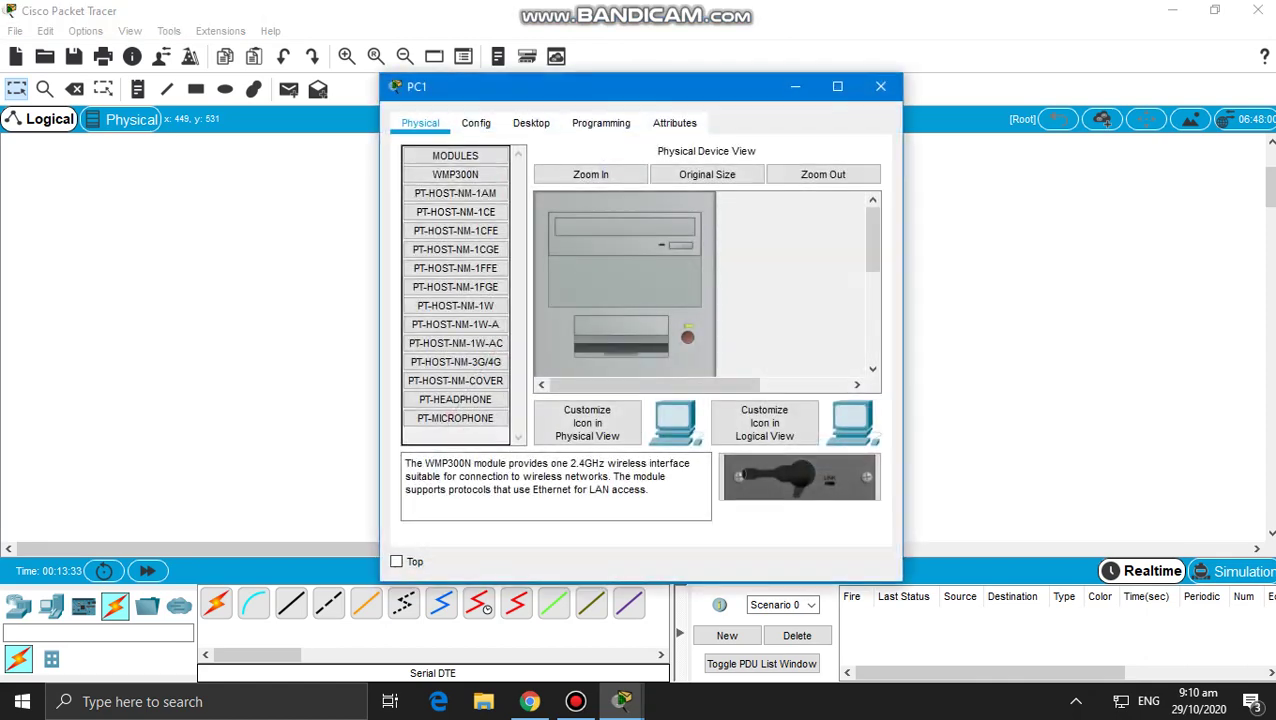
pyautogui.click(457, 198)
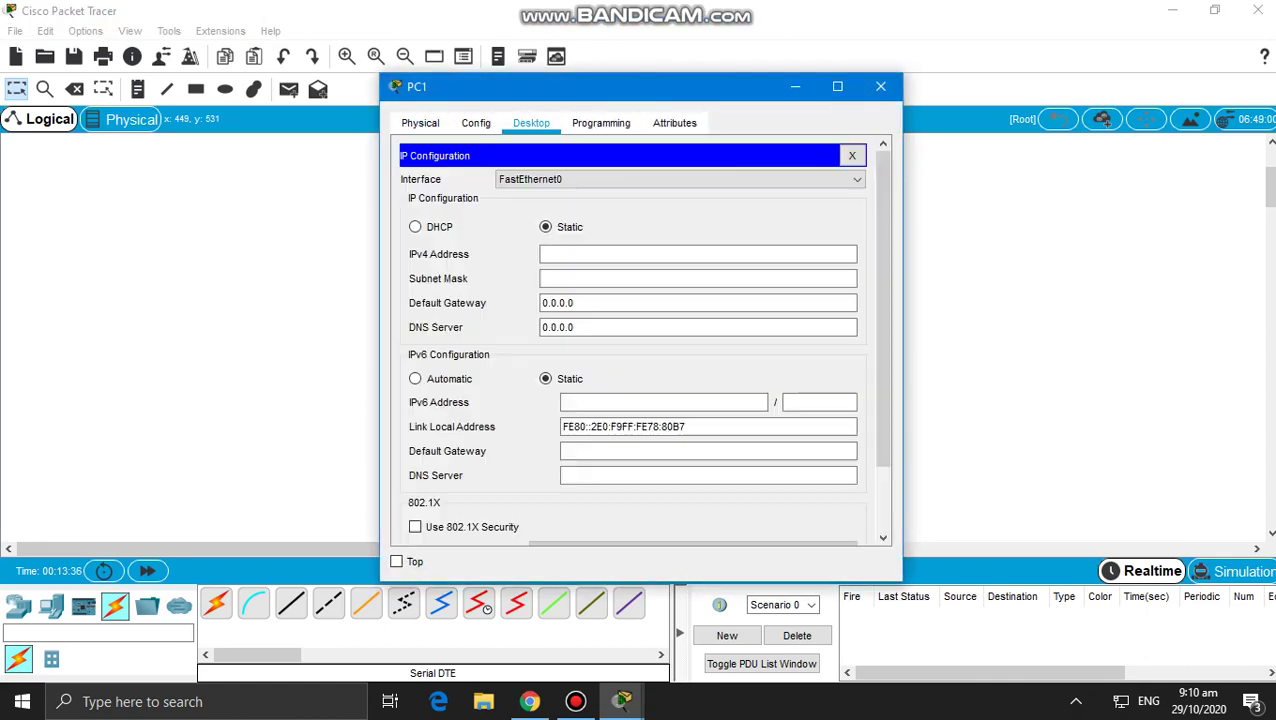
pyautogui.click(698, 254)
pyautogui.write('19')
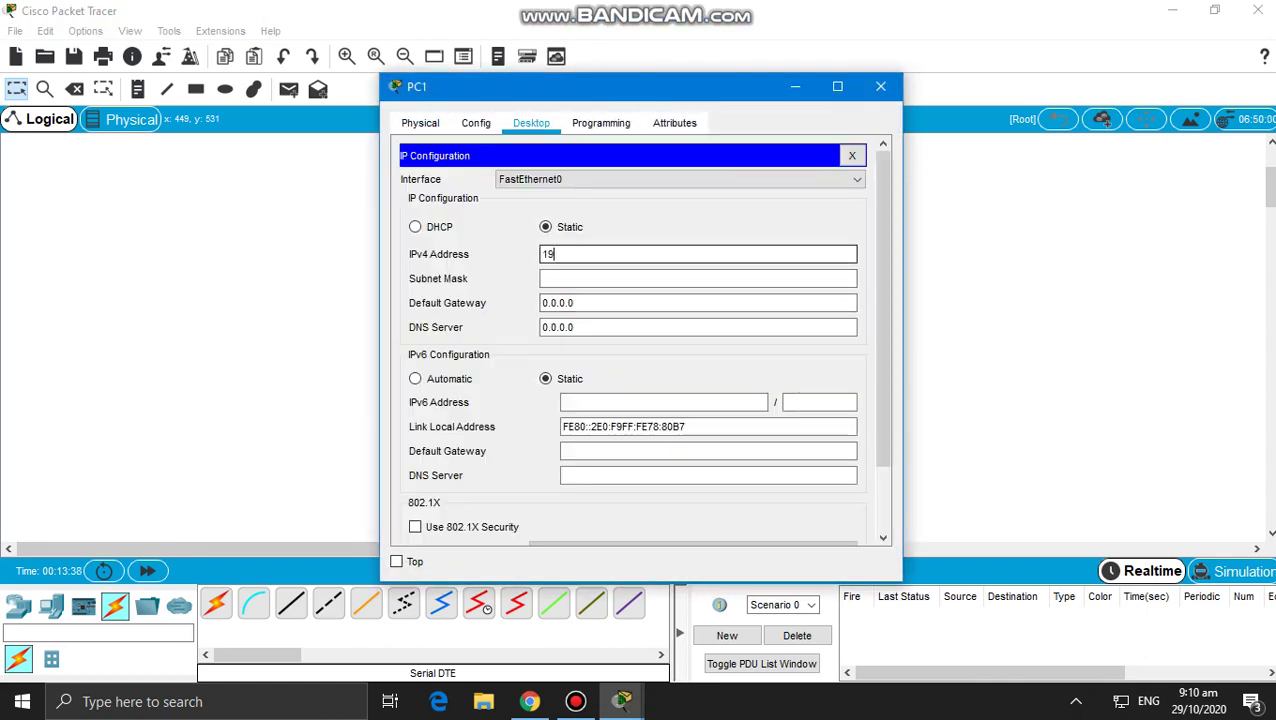
pyautogui.write('2.168.1.1')
pyautogui.doubleClick(585, 254)
pyautogui.rightClick(585, 253)
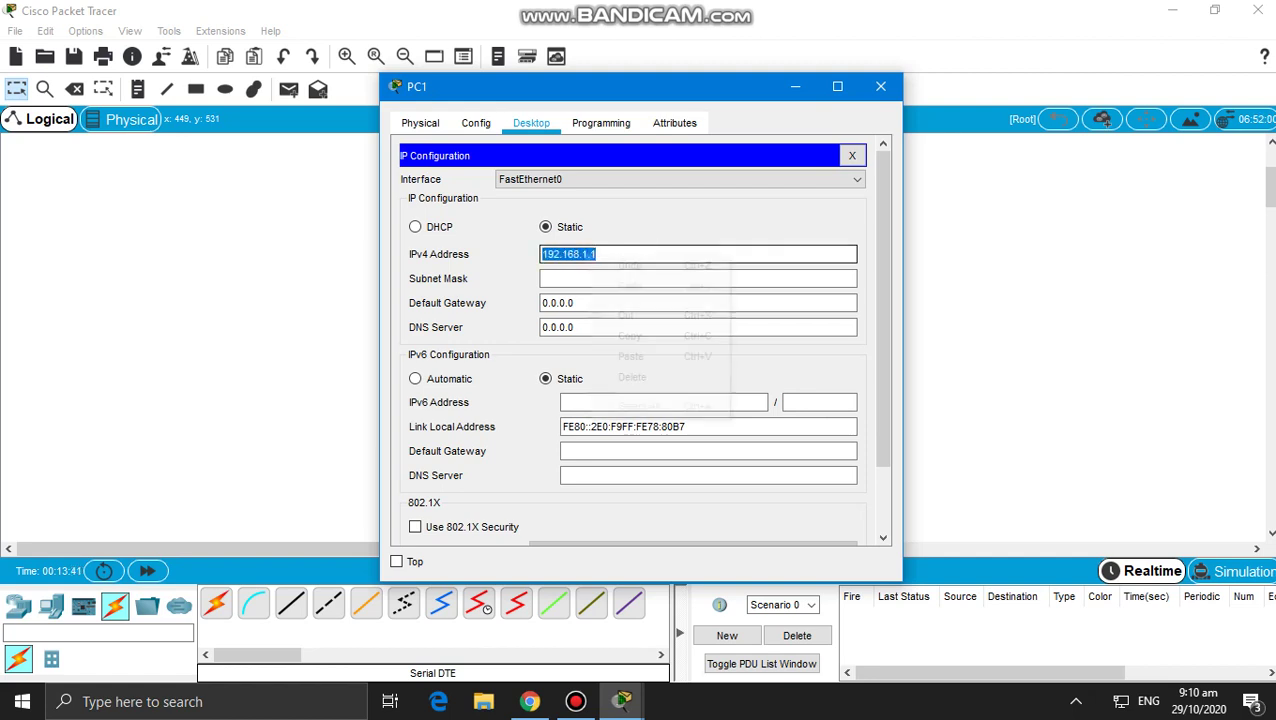
pyautogui.click(629, 336)
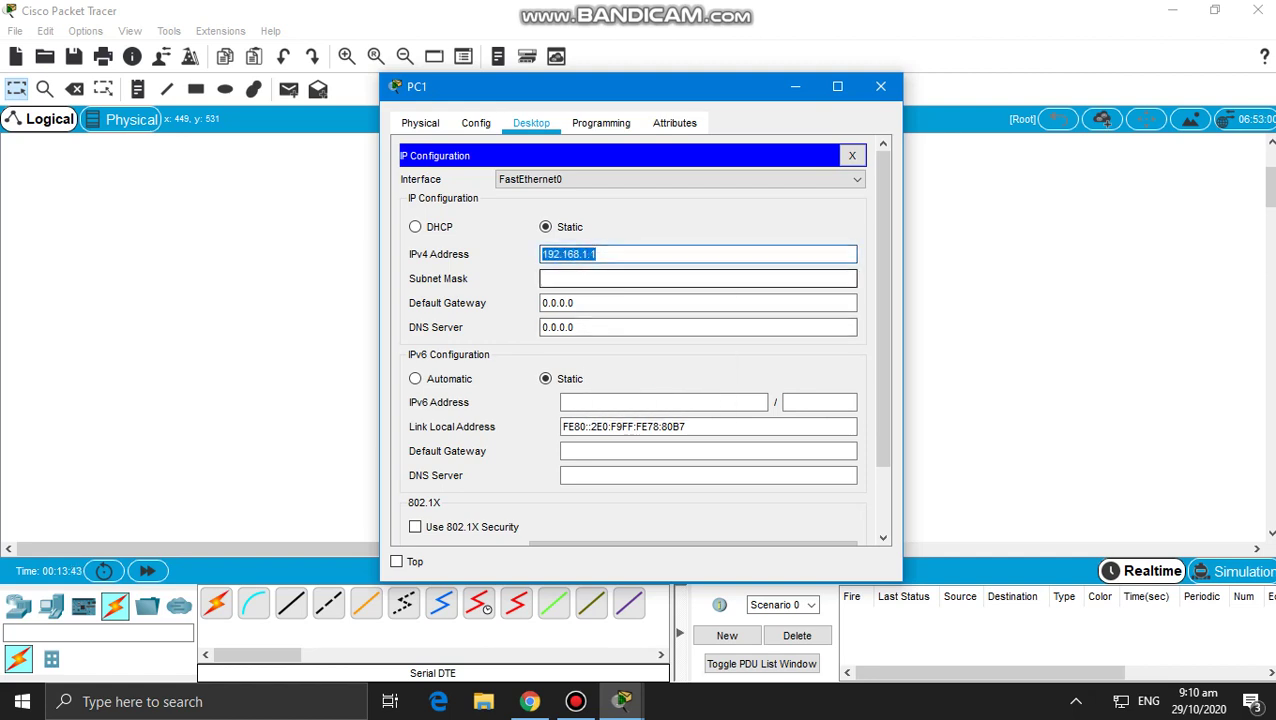
pyautogui.click(592, 279)
# Set PC1's default gateway to 192.168.1.10 and close its configuration window.
pyautogui.moveTo(596, 303); pyautogui.dragTo(374, 304)
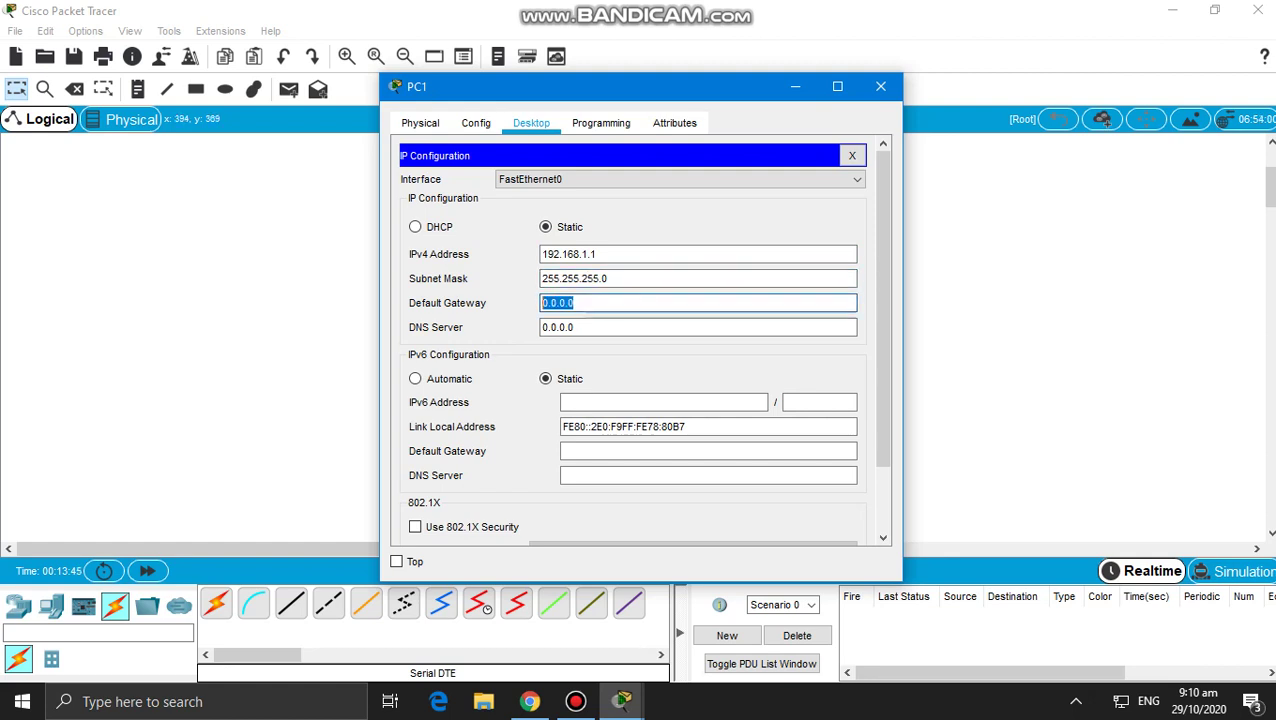
pyautogui.press('BackSpace')
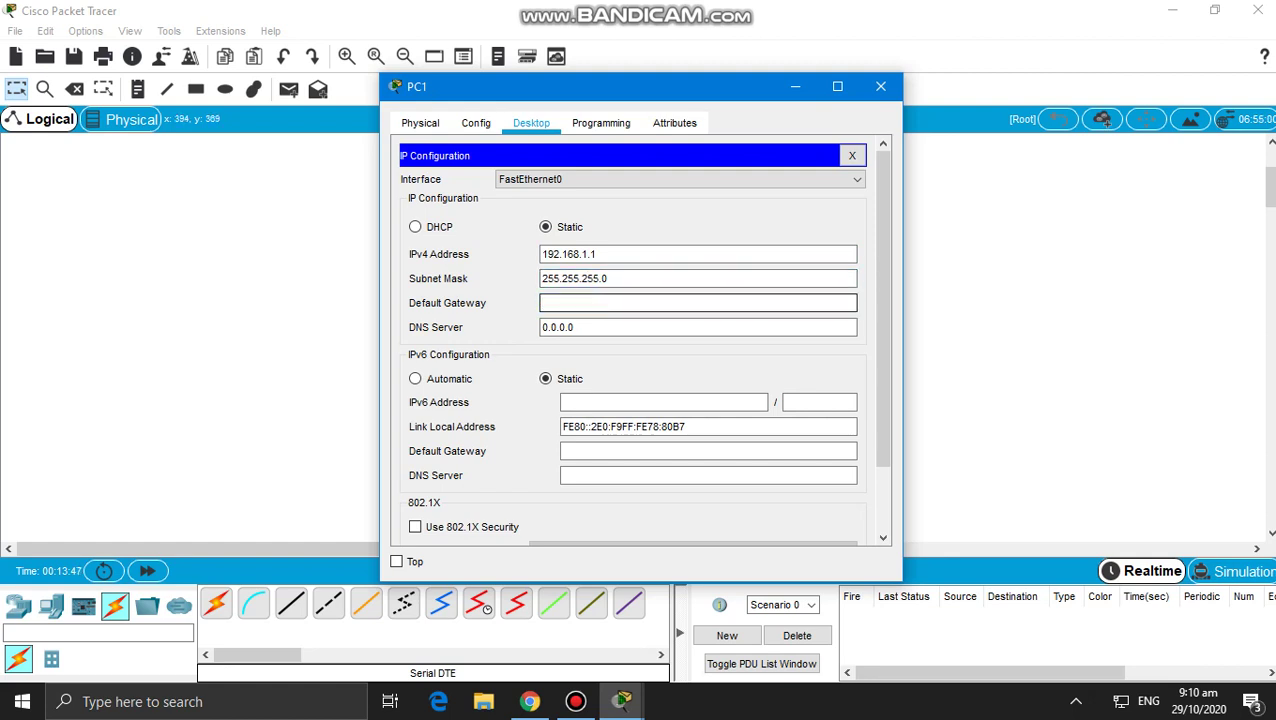
pyautogui.hotkey('ctrl', 'v')
pyautogui.write('0')
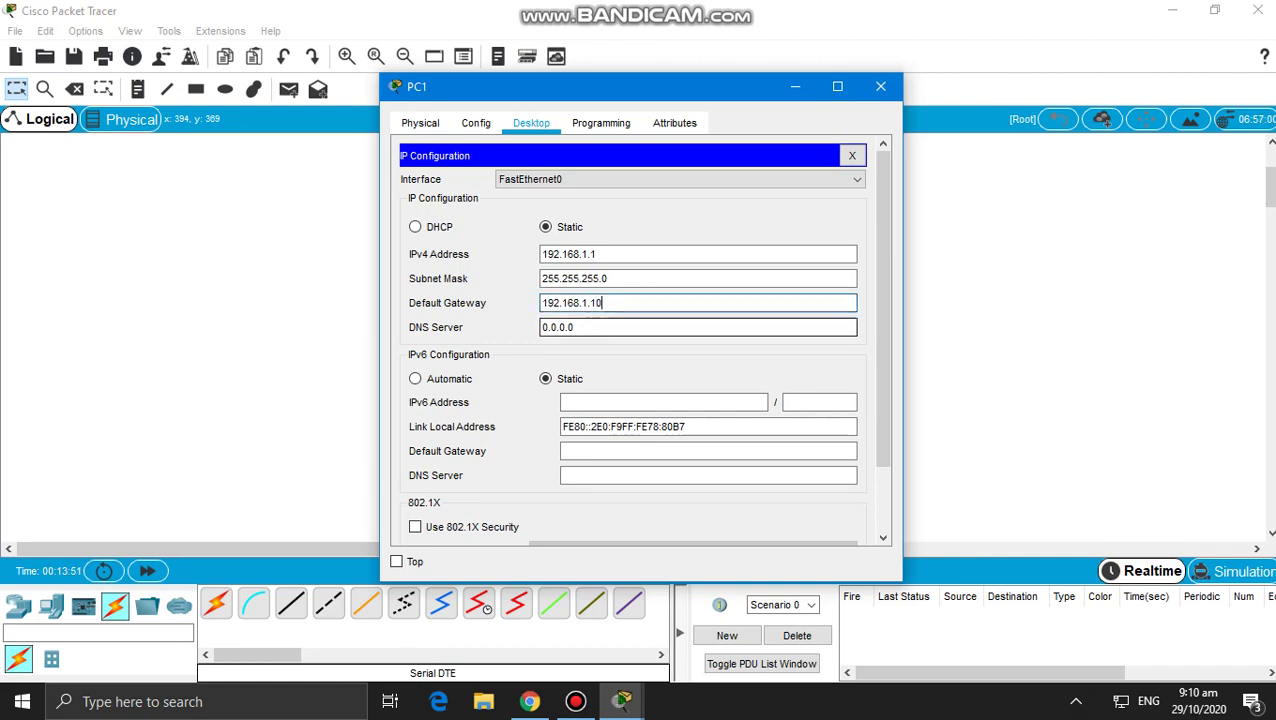
pyautogui.press('Tab')
pyautogui.click(880, 86)
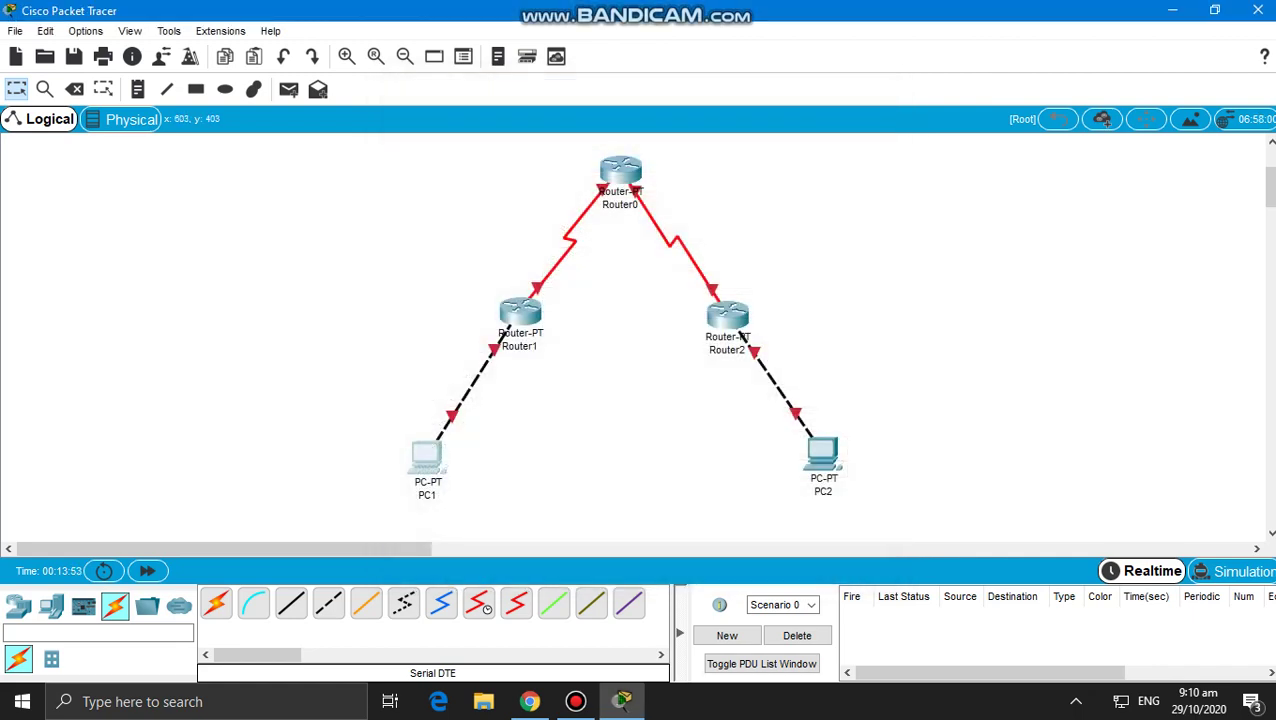
# Give Router1's FastEthernet0/0 interface the address 192.168.1.10 with mask 255.255.255.0 and turn its port on.
pyautogui.click(520, 313)
pyautogui.click(476, 122)
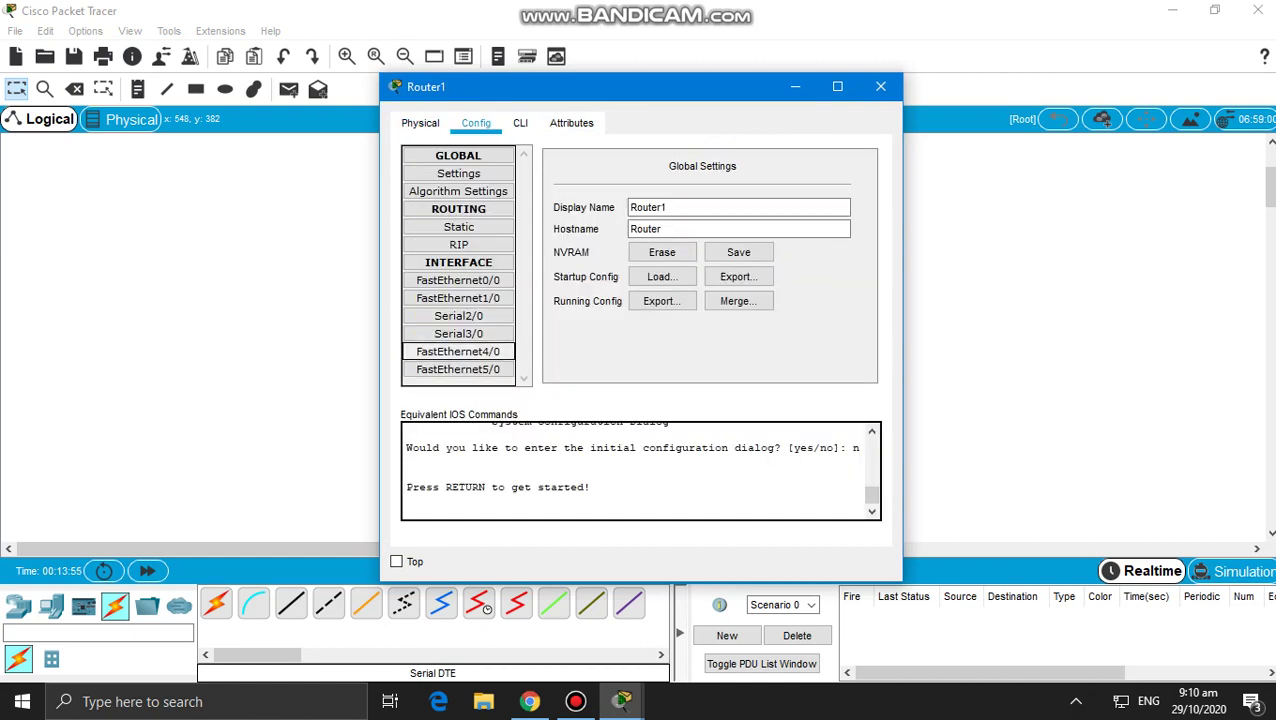
pyautogui.click(458, 280)
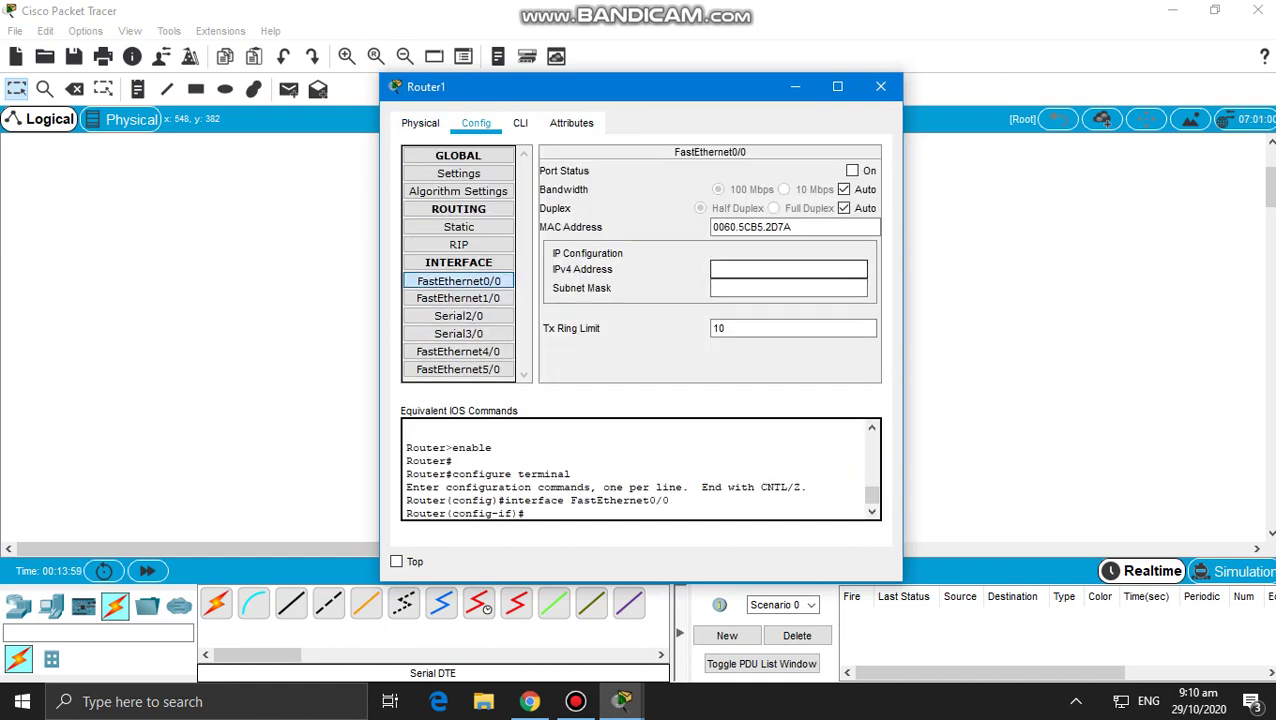
pyautogui.hotkey('ctrl', 'v')
pyautogui.press('Tab')
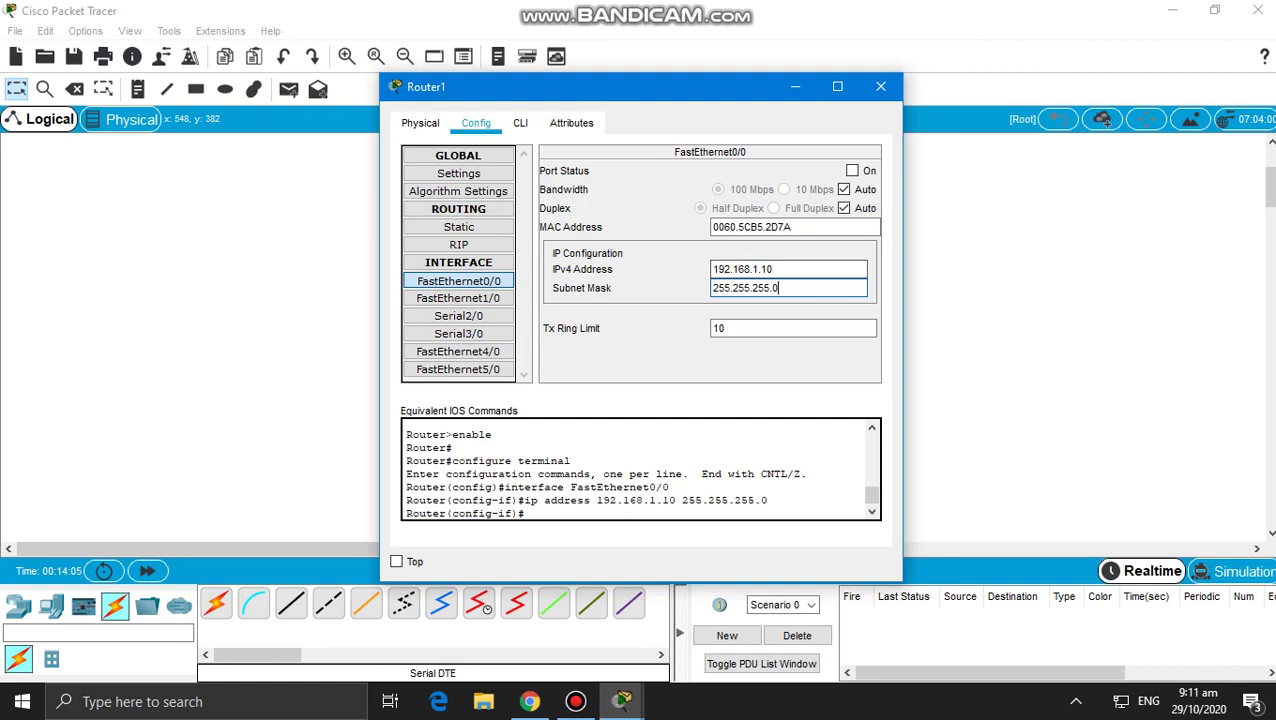
pyautogui.click(852, 171)
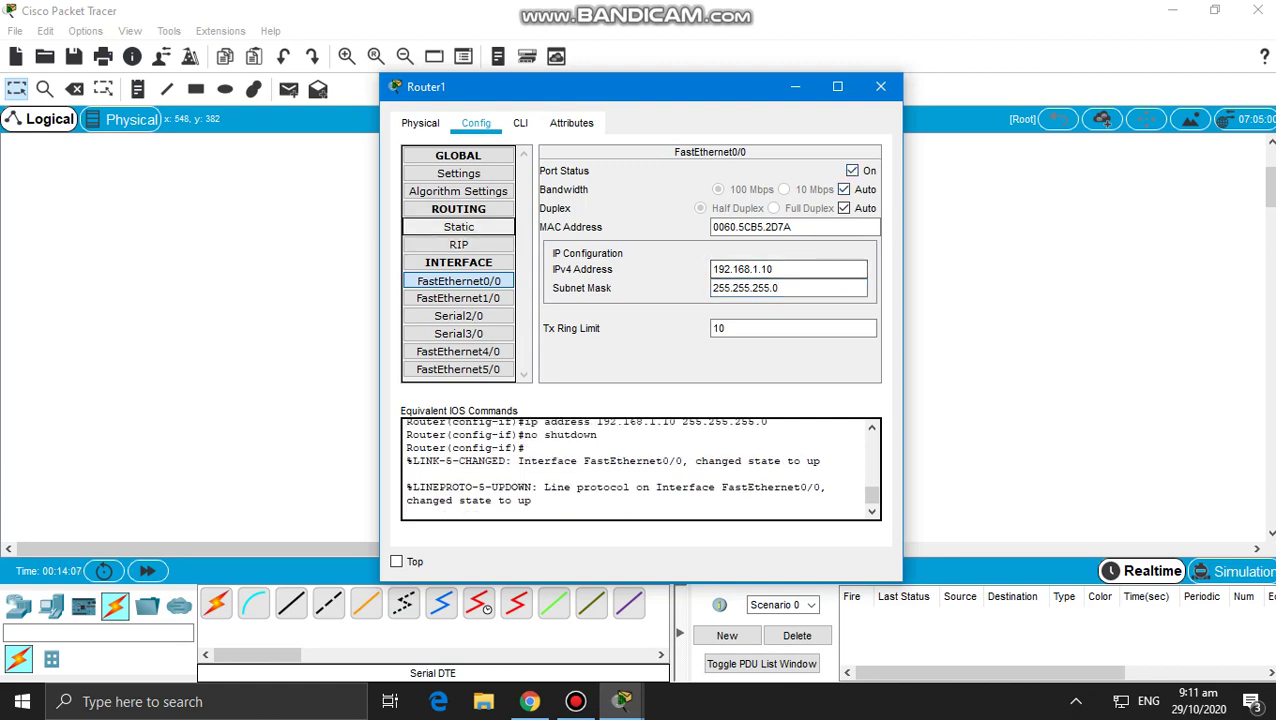
# Add the network 192.168.1.1 to Router1's RIP routing and close the router's configuration window.
pyautogui.click(458, 244)
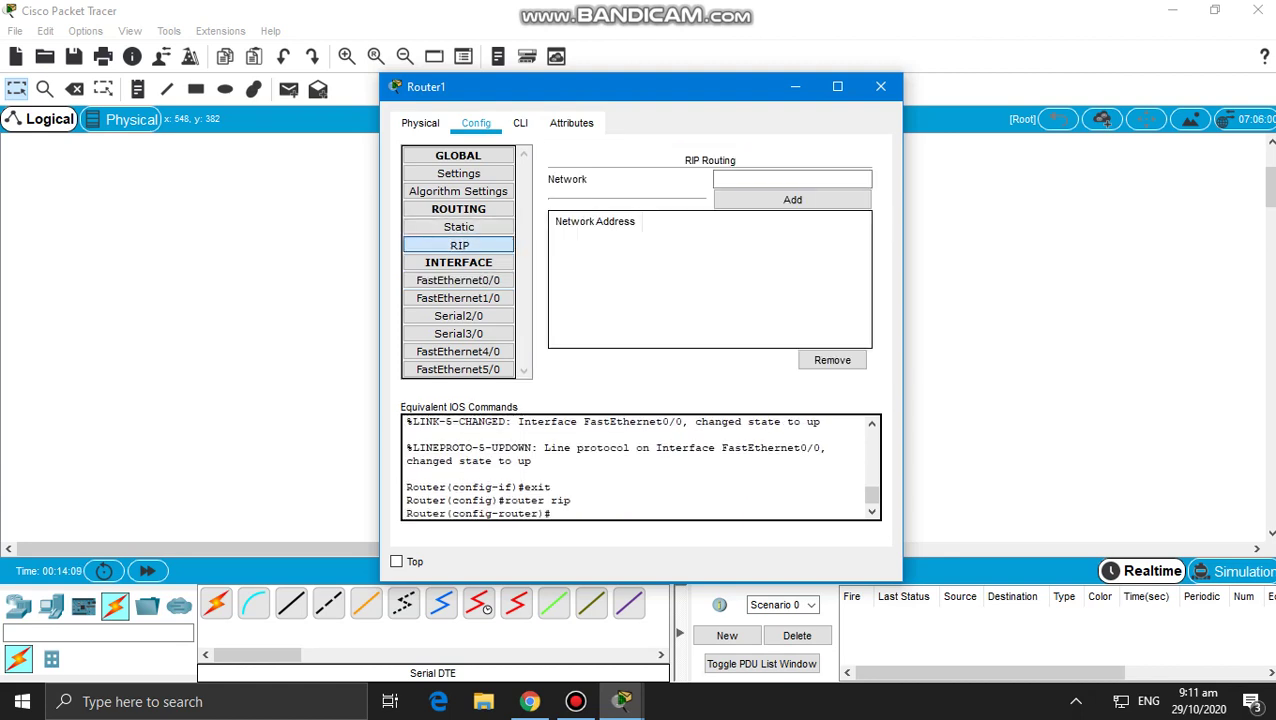
pyautogui.write('192.168.1.1')
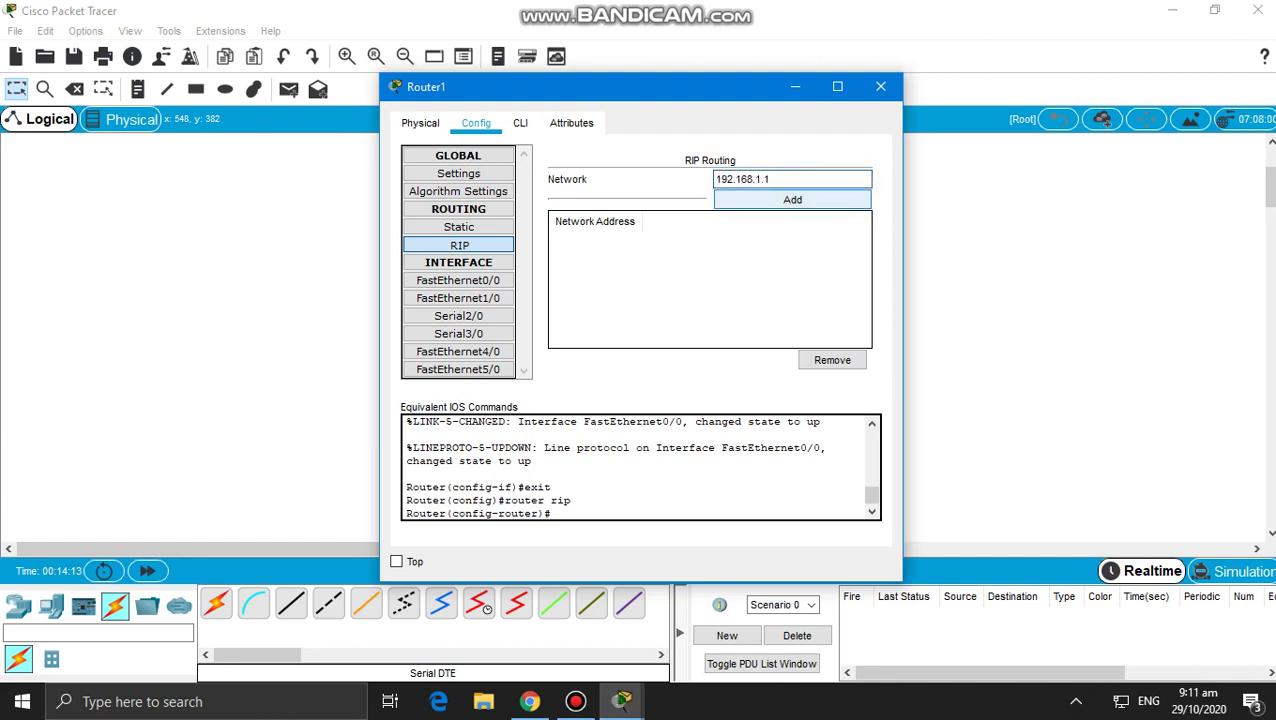
pyautogui.press('Return')
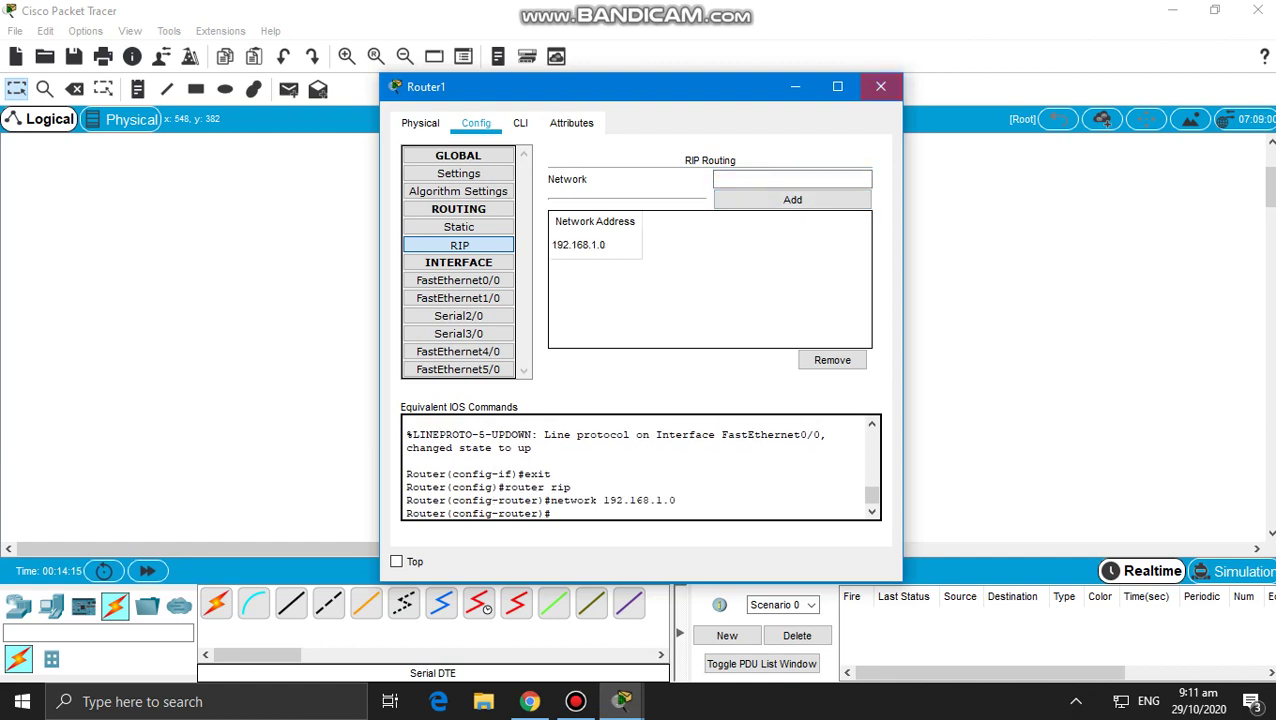
pyautogui.click(880, 86)
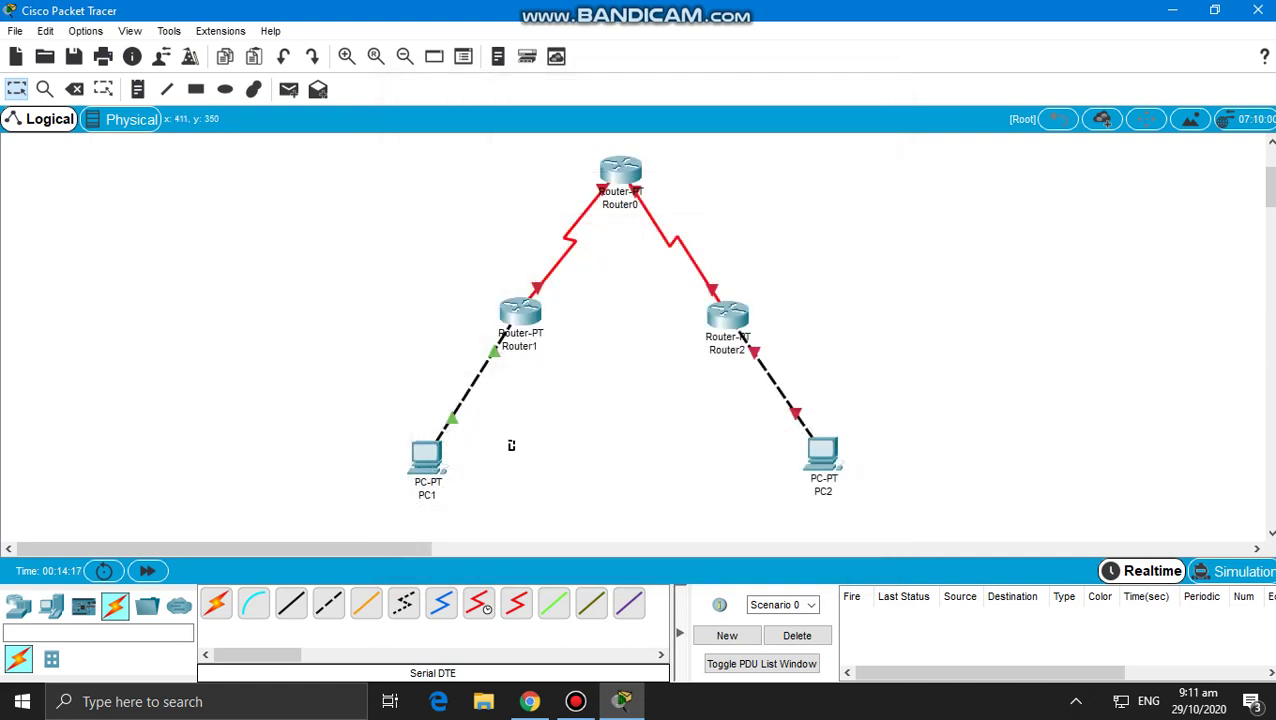
# Test the link between PC1 and Router1 with simple PDUs in both directions, and delete the test scenario.
pyautogui.click(289, 89)
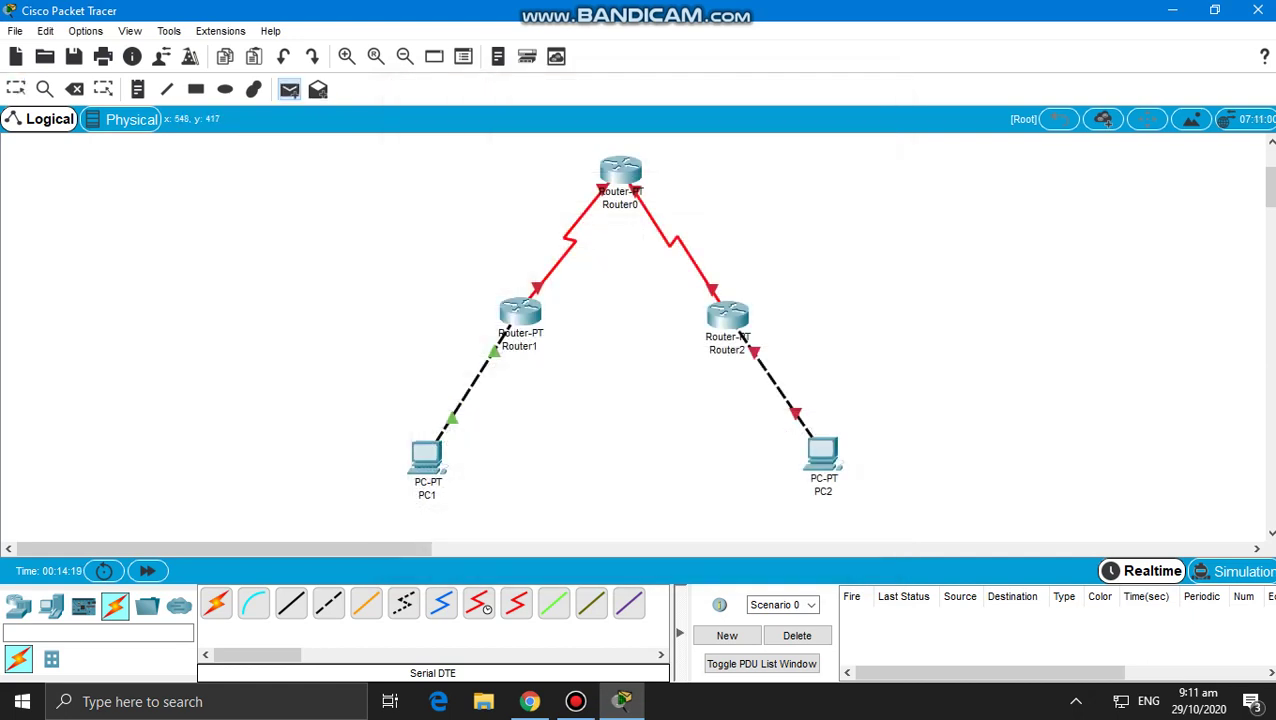
pyautogui.click(426, 458)
pyautogui.click(520, 313)
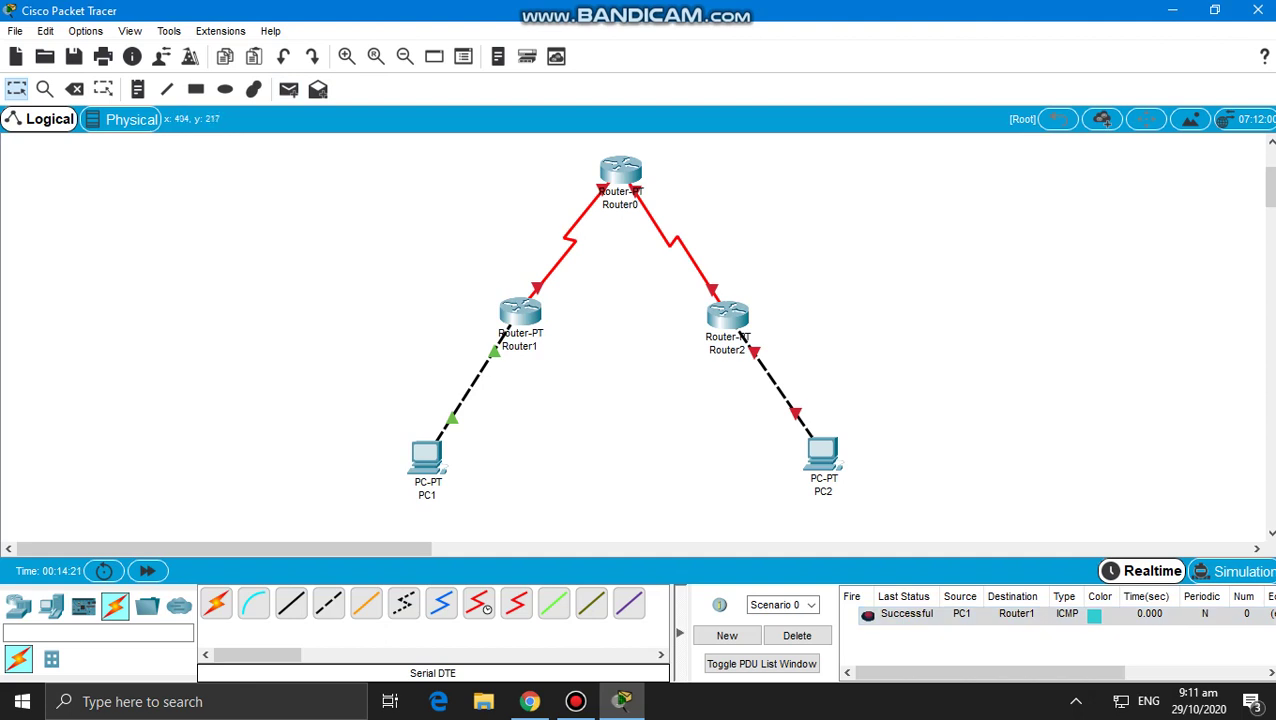
pyautogui.click(289, 89)
pyautogui.click(520, 313)
pyautogui.click(426, 458)
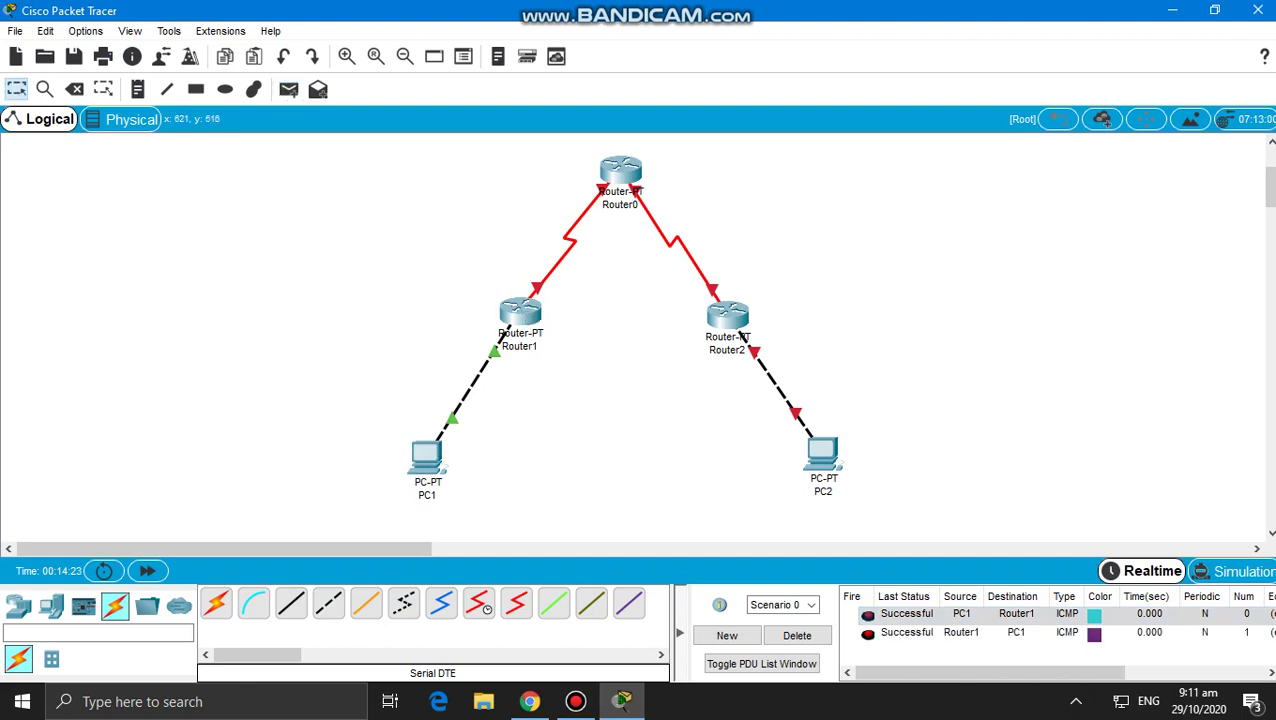
pyautogui.click(797, 636)
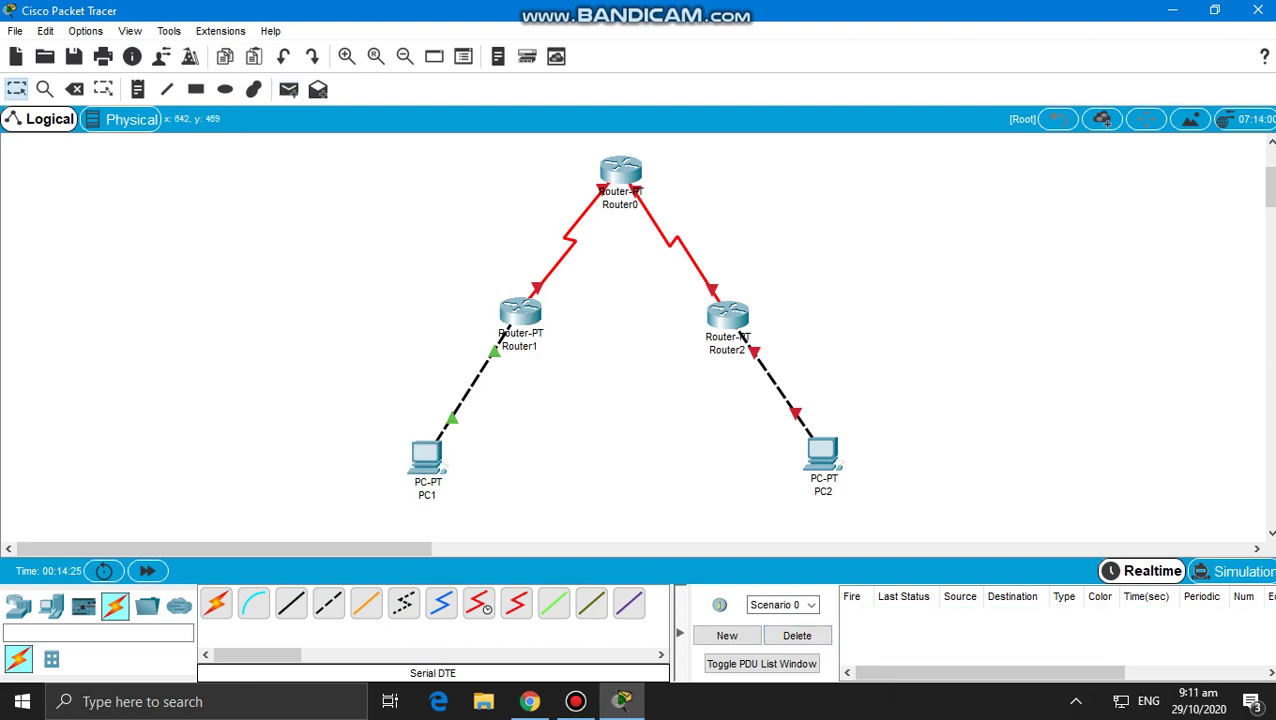
# Give PC2 the static IPv4 address 192.168.2.1 with subnet mask 255.255.255.0, copying the address for reuse.
pyautogui.click(822, 455)
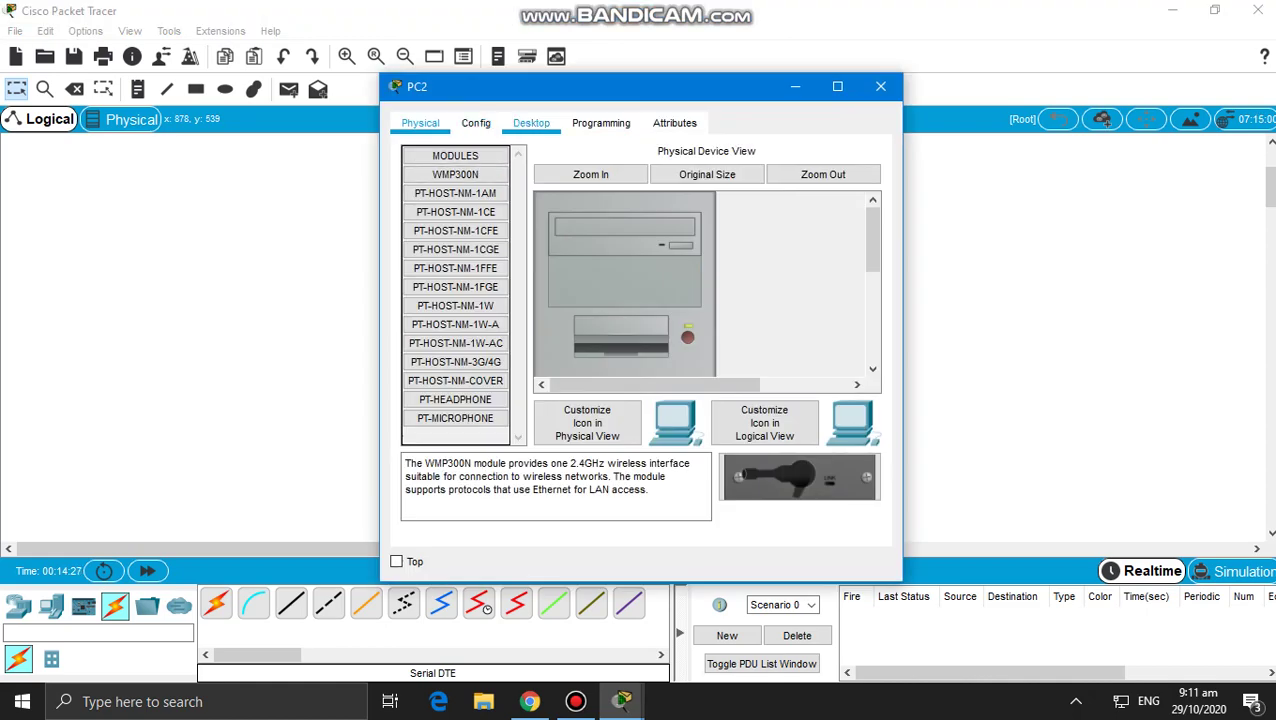
pyautogui.click(531, 122)
pyautogui.click(461, 200)
pyautogui.click(640, 254)
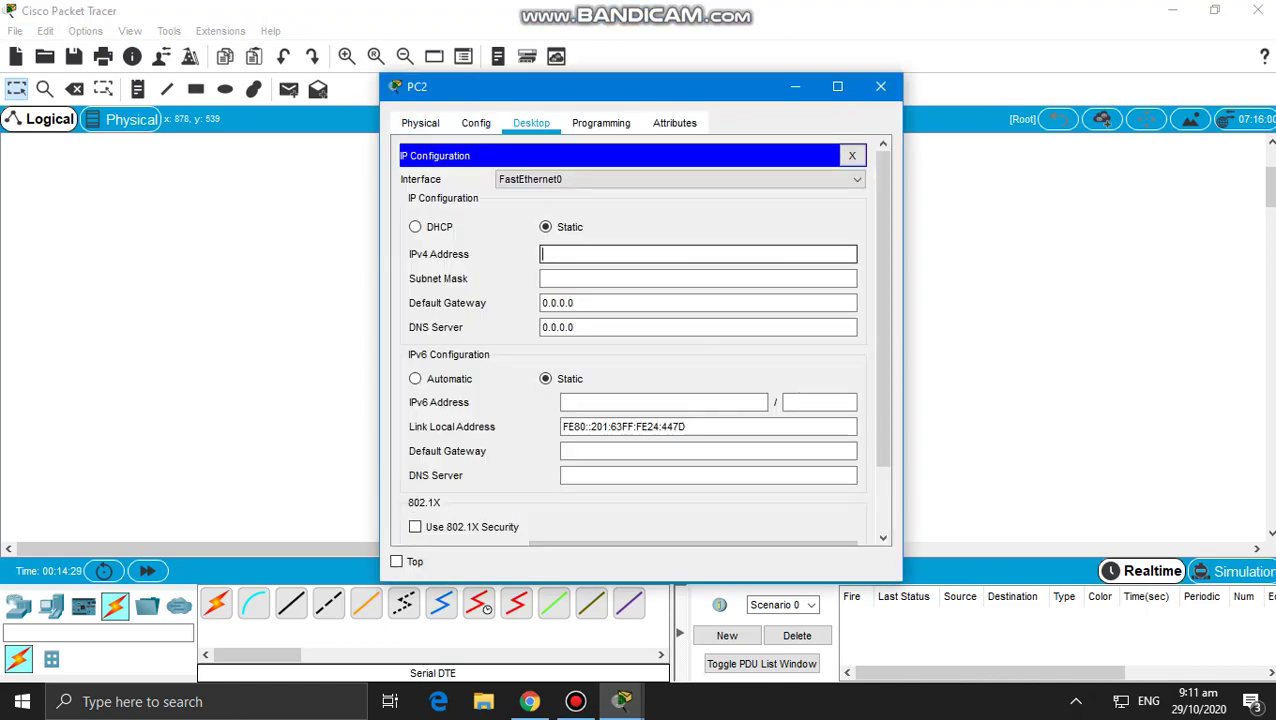
pyautogui.write('192.168.2.1')
pyautogui.hotkey('ctrl', 'a')
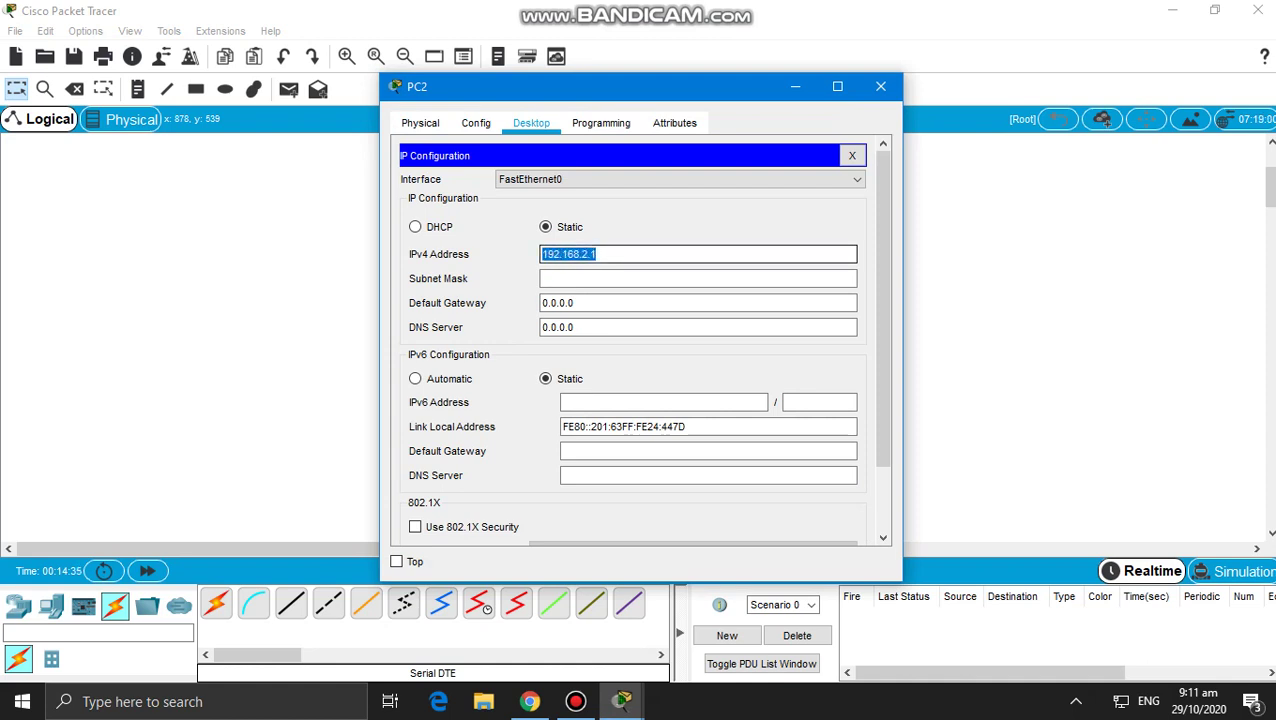
pyautogui.rightClick(579, 256)
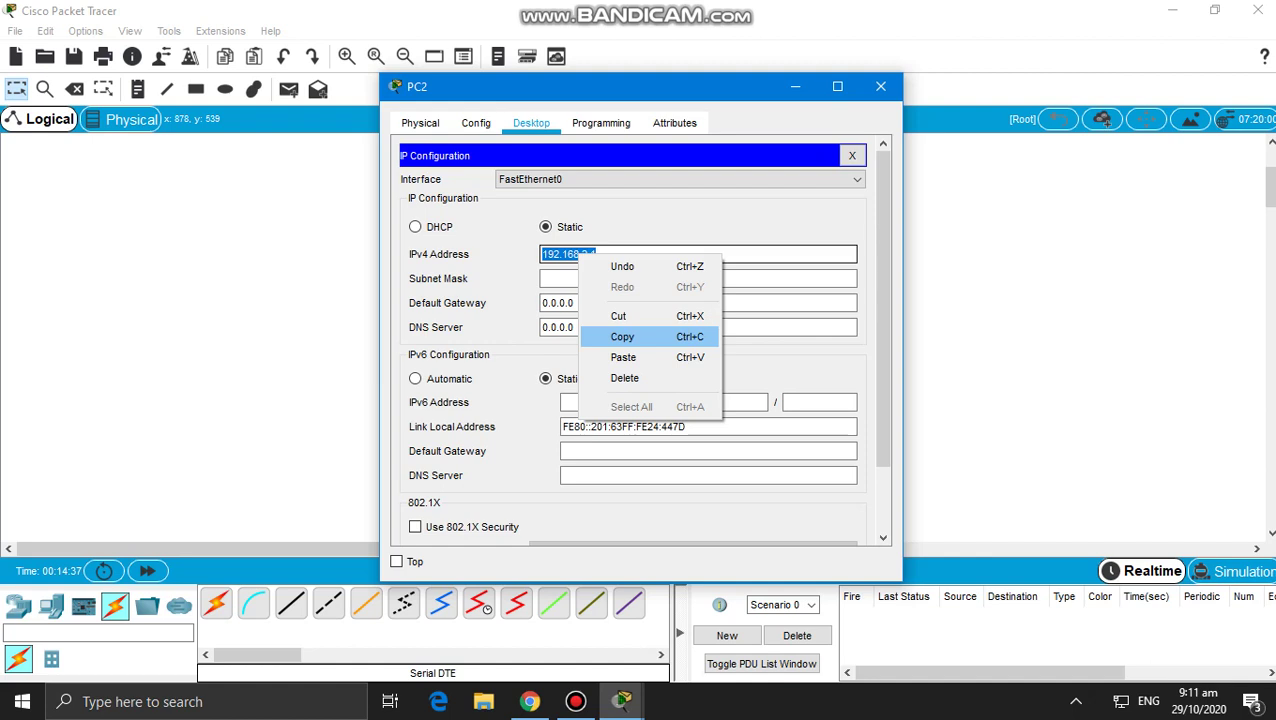
pyautogui.click(623, 337)
pyautogui.click(625, 255)
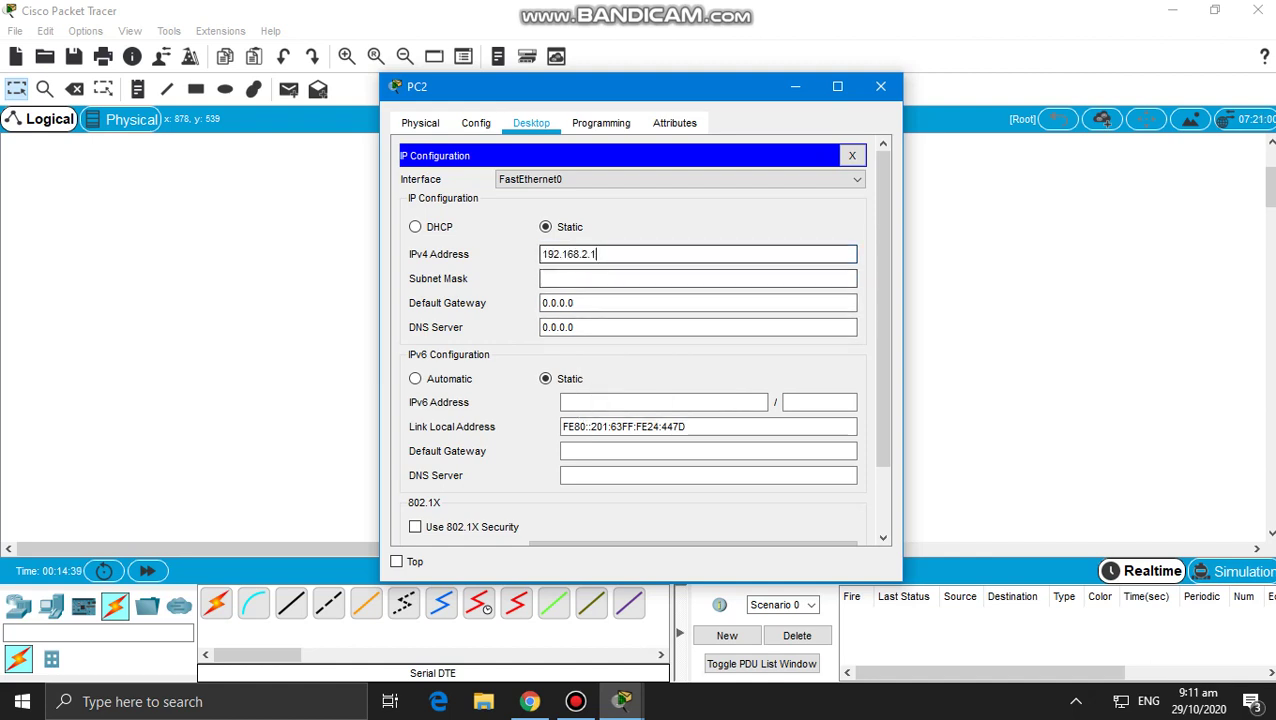
pyautogui.click(584, 279)
# Set PC2's default gateway to 192.168.2.10 and close its configuration window.
pyautogui.moveTo(583, 303); pyautogui.dragTo(537, 303)
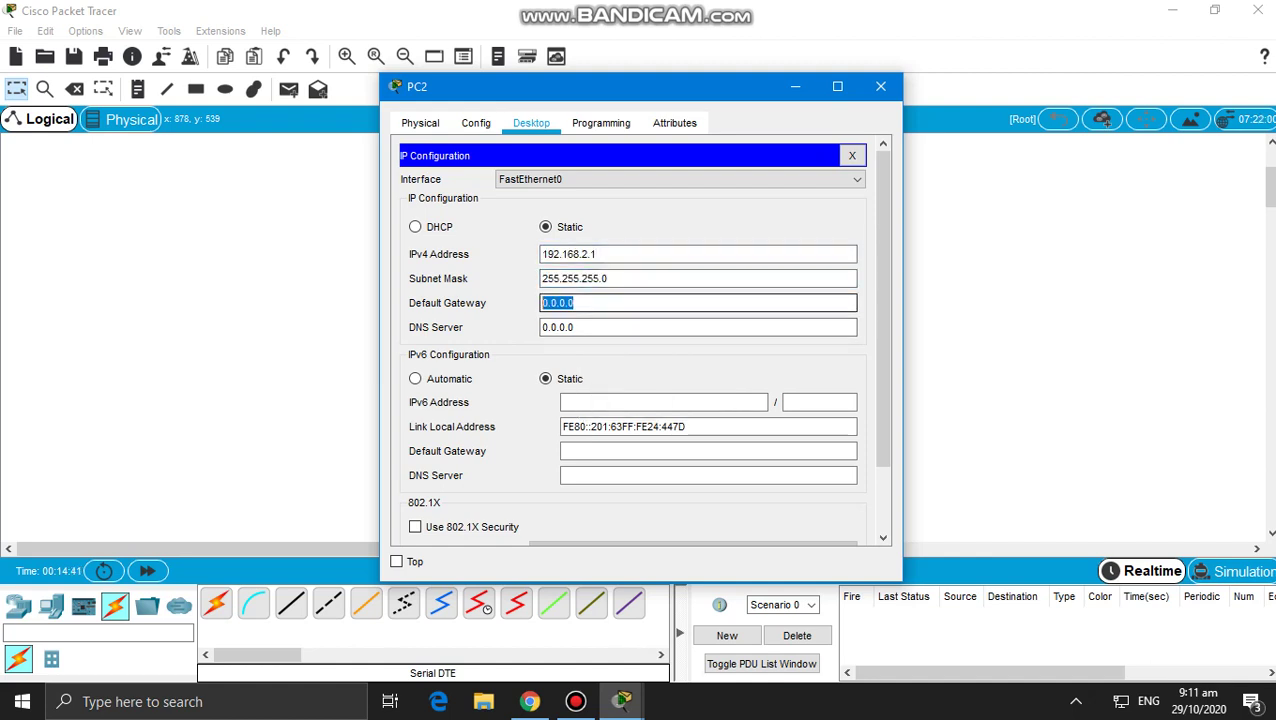
pyautogui.press('BackSpace')
pyautogui.hotkey('ctrl', 'v')
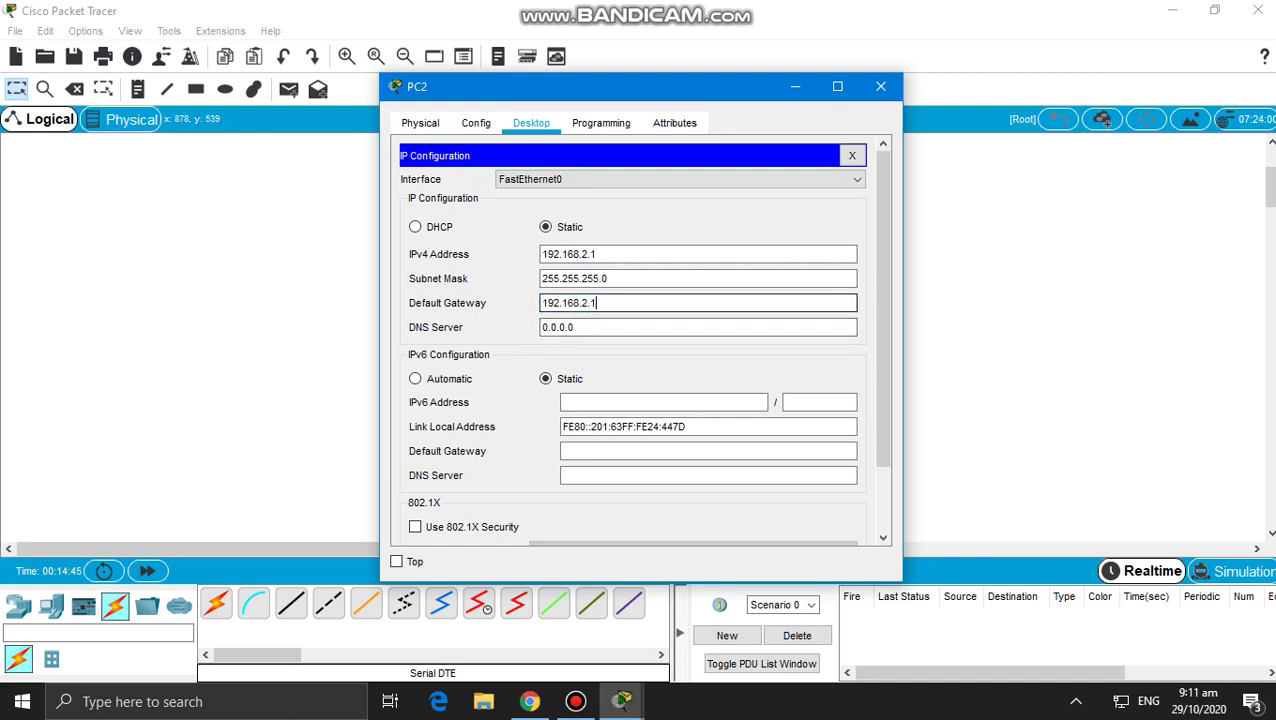
pyautogui.write('0')
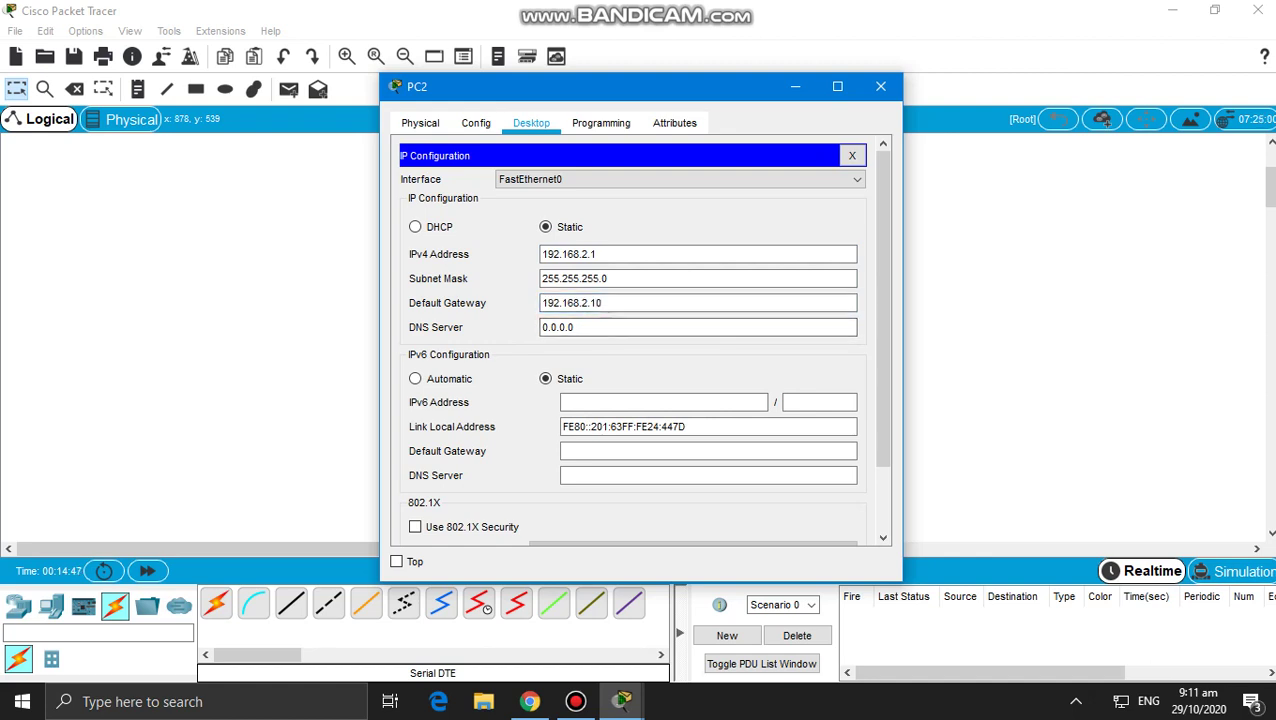
pyautogui.click(881, 86)
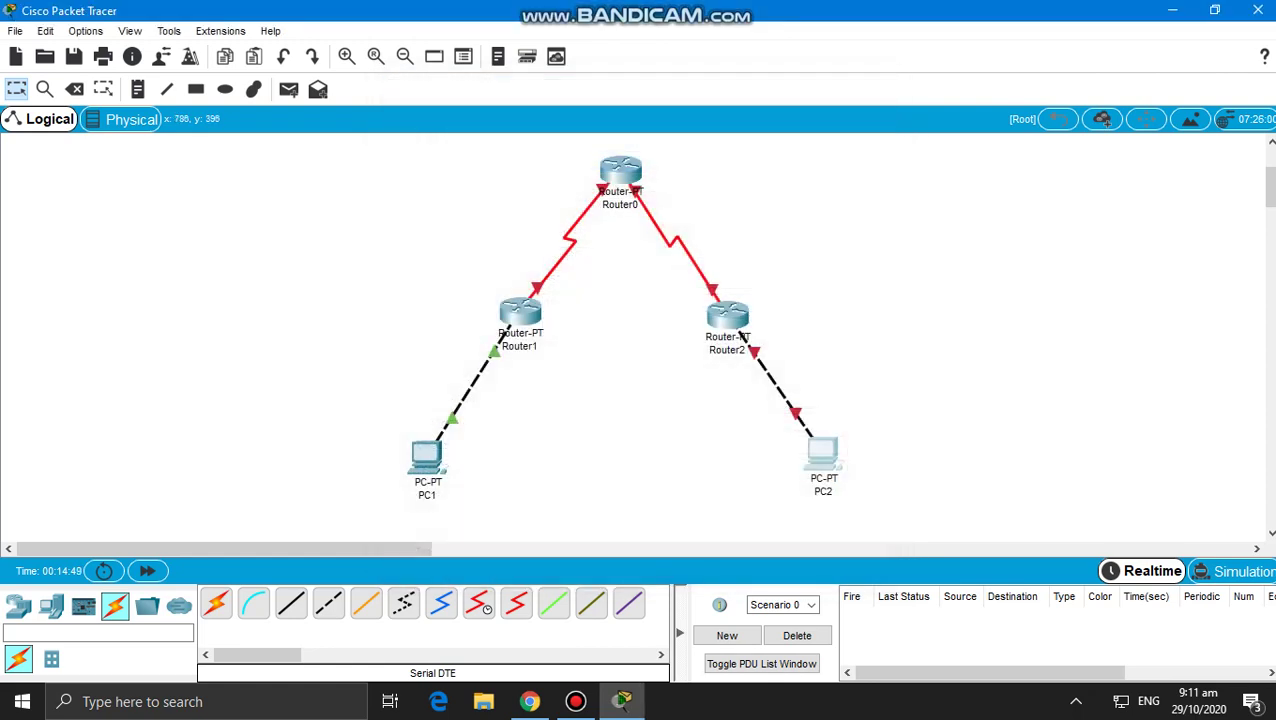
# Turn on Router2's FastEthernet0/0 port and give it the address 192.168.2.10 with mask 255.255.255.0.
pyautogui.click(741, 337)
pyautogui.click(476, 123)
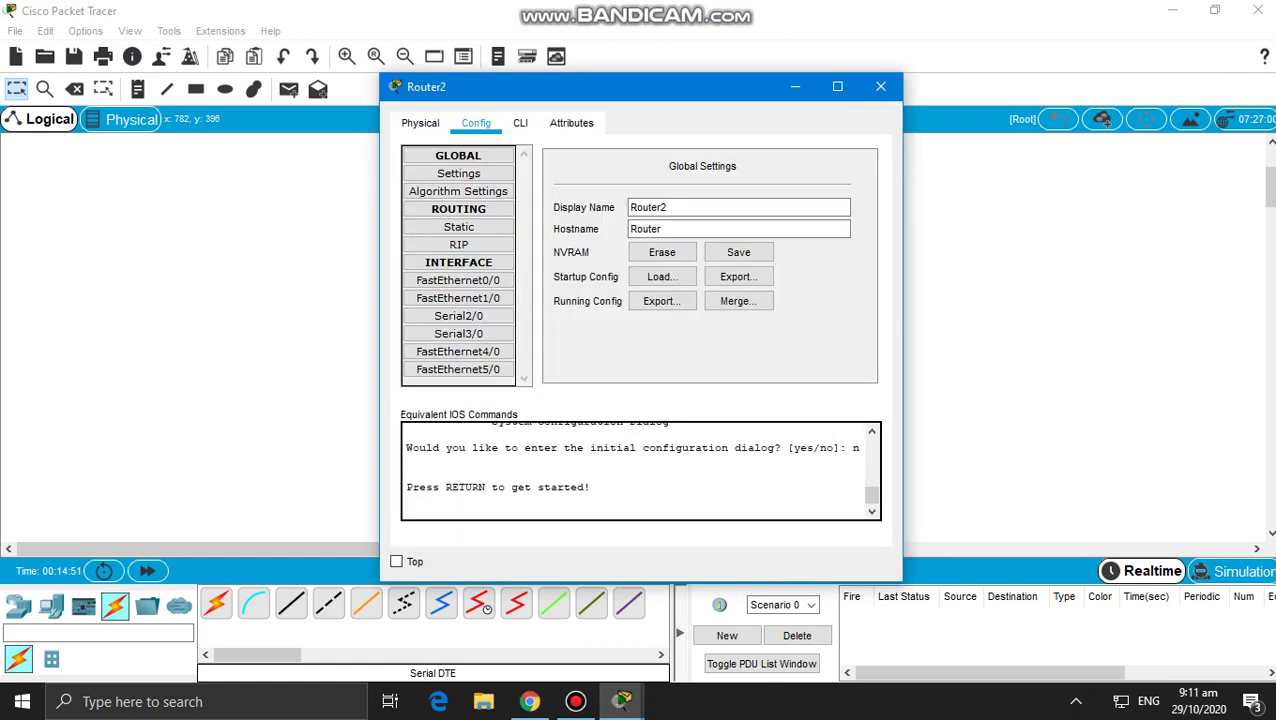
pyautogui.click(458, 281)
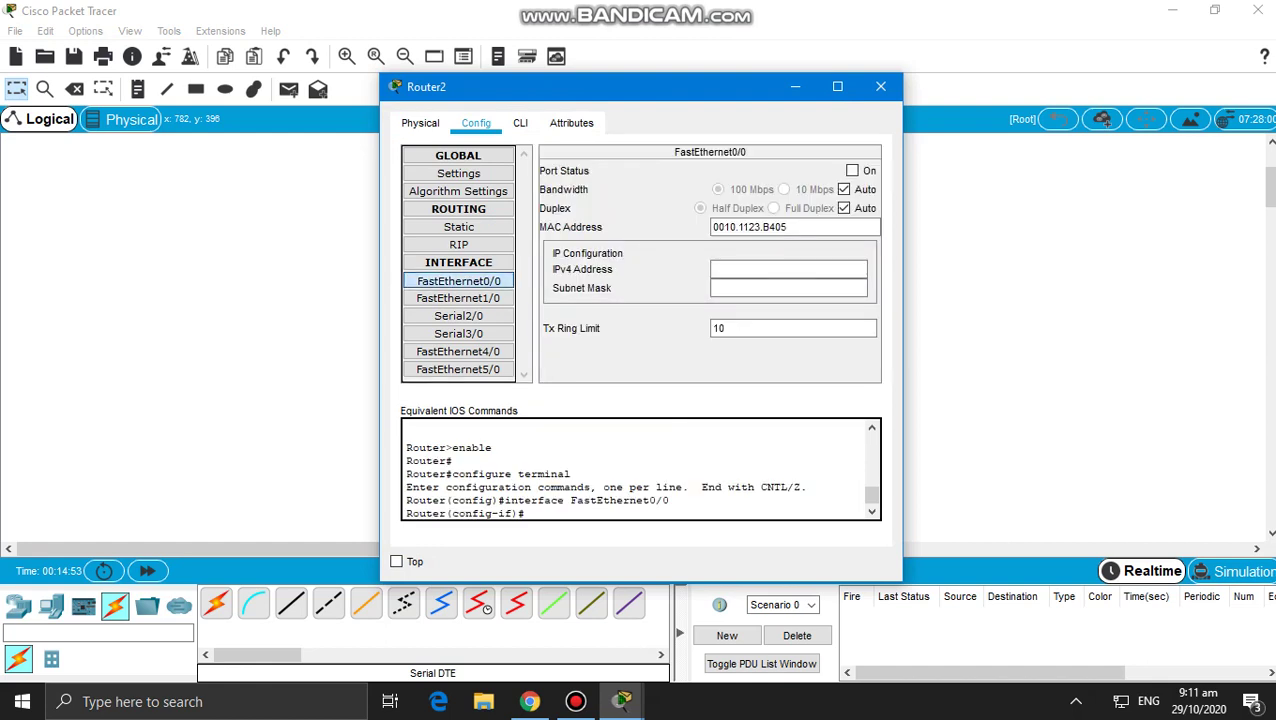
pyautogui.click(852, 171)
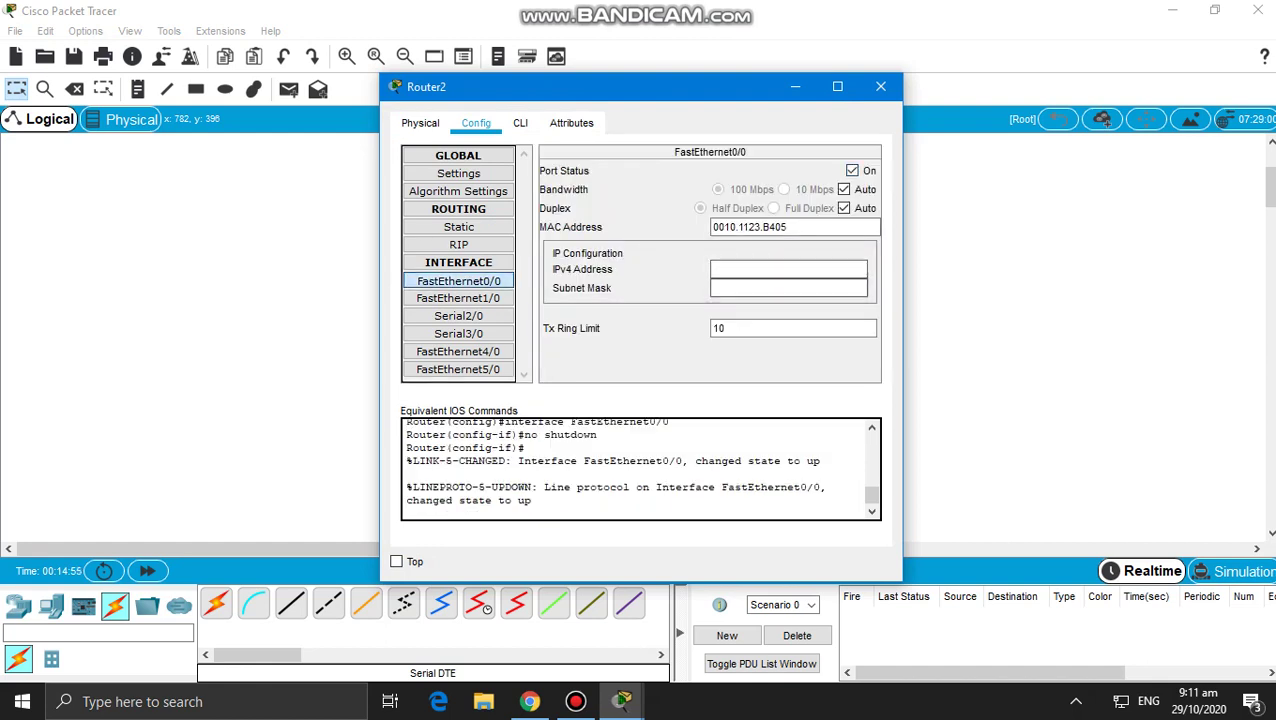
pyautogui.click(788, 269)
pyautogui.write('192.168.2.1')
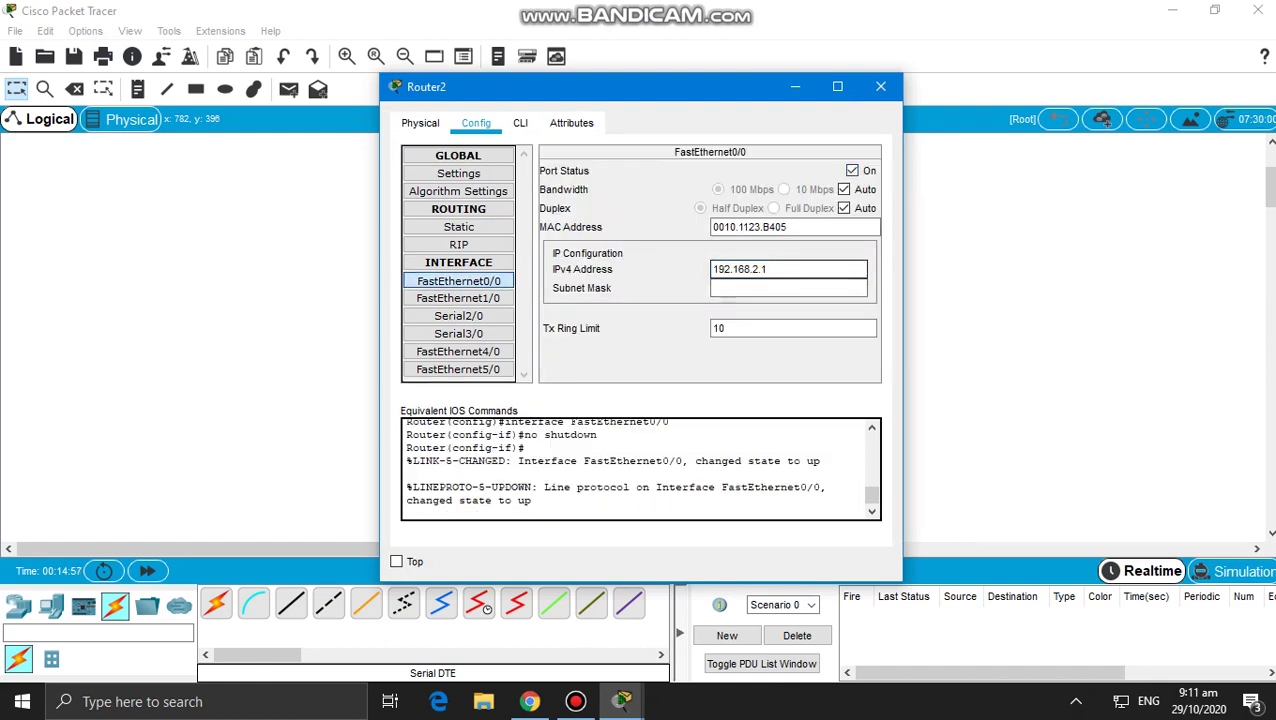
pyautogui.write('0')
pyautogui.click(759, 288)
# Add the network 192.168.2.1 to Router2's RIP routing and close the router's configuration window.
pyautogui.click(459, 245)
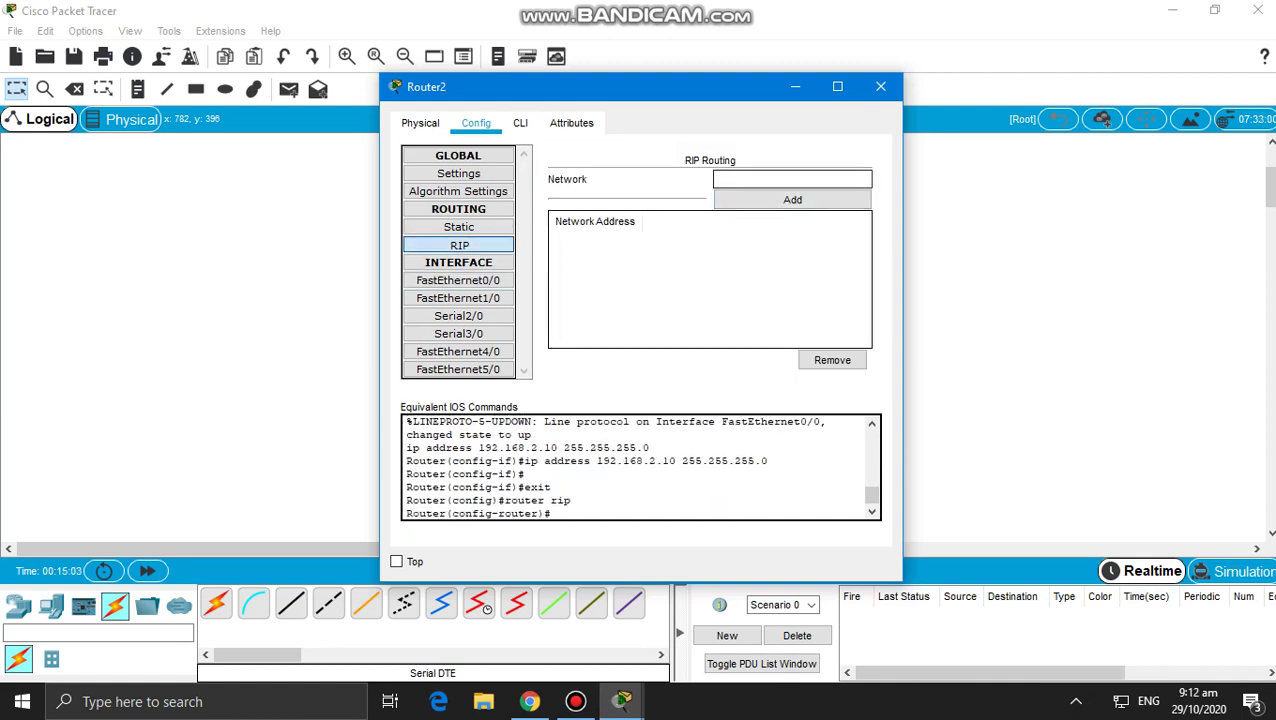
pyautogui.write('192.168.2.1')
pyautogui.click(792, 199)
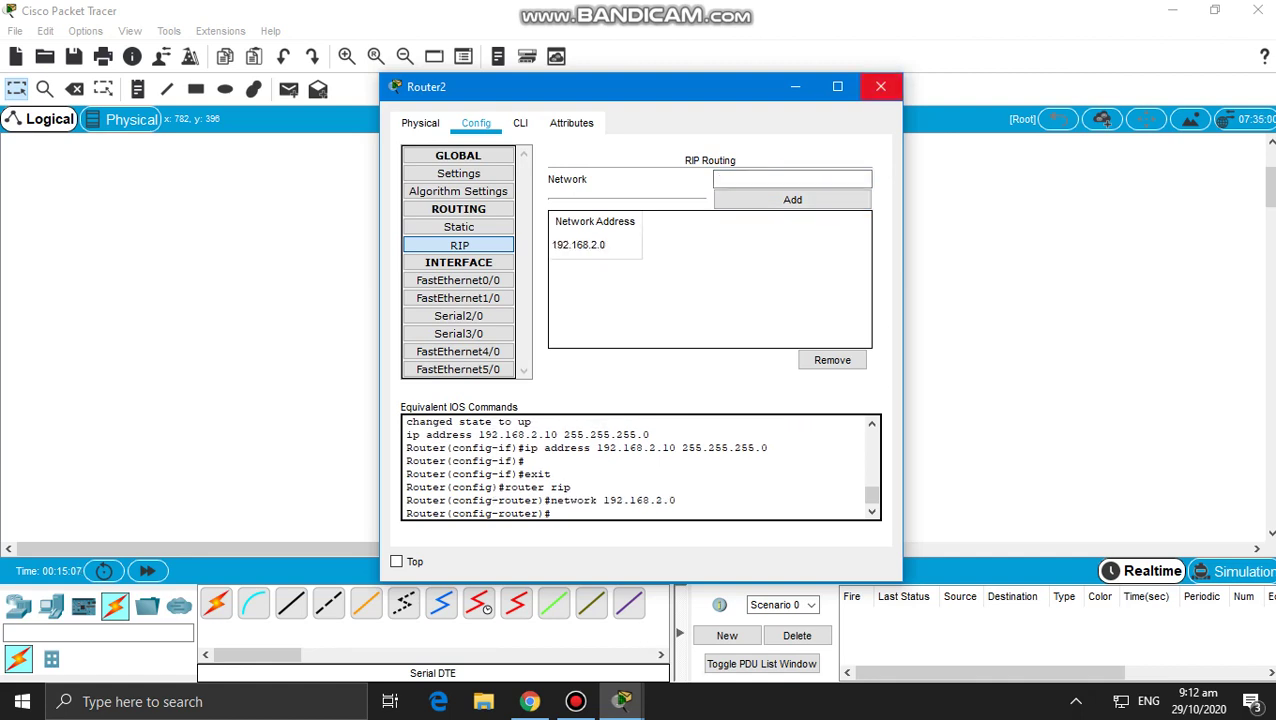
pyautogui.click(880, 86)
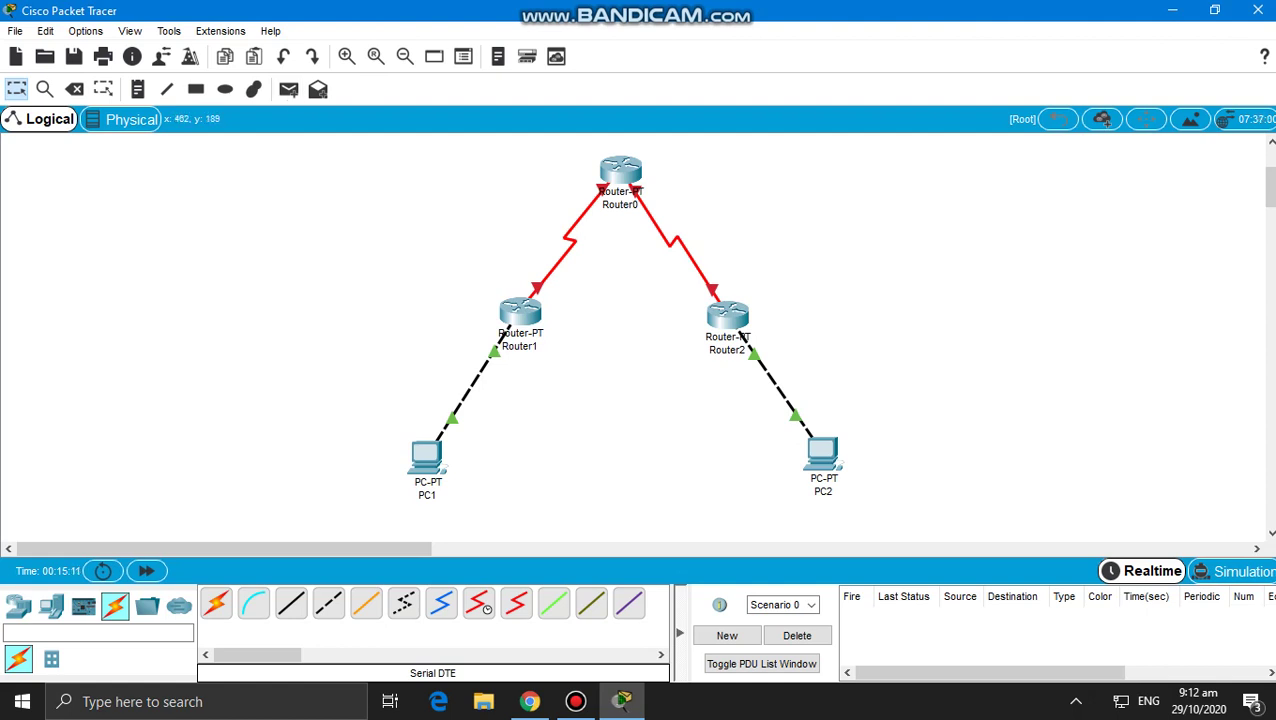
# Test the link between PC2 and Router2 with simple PDUs in both directions, and delete the test scenario.
pyautogui.click(289, 89)
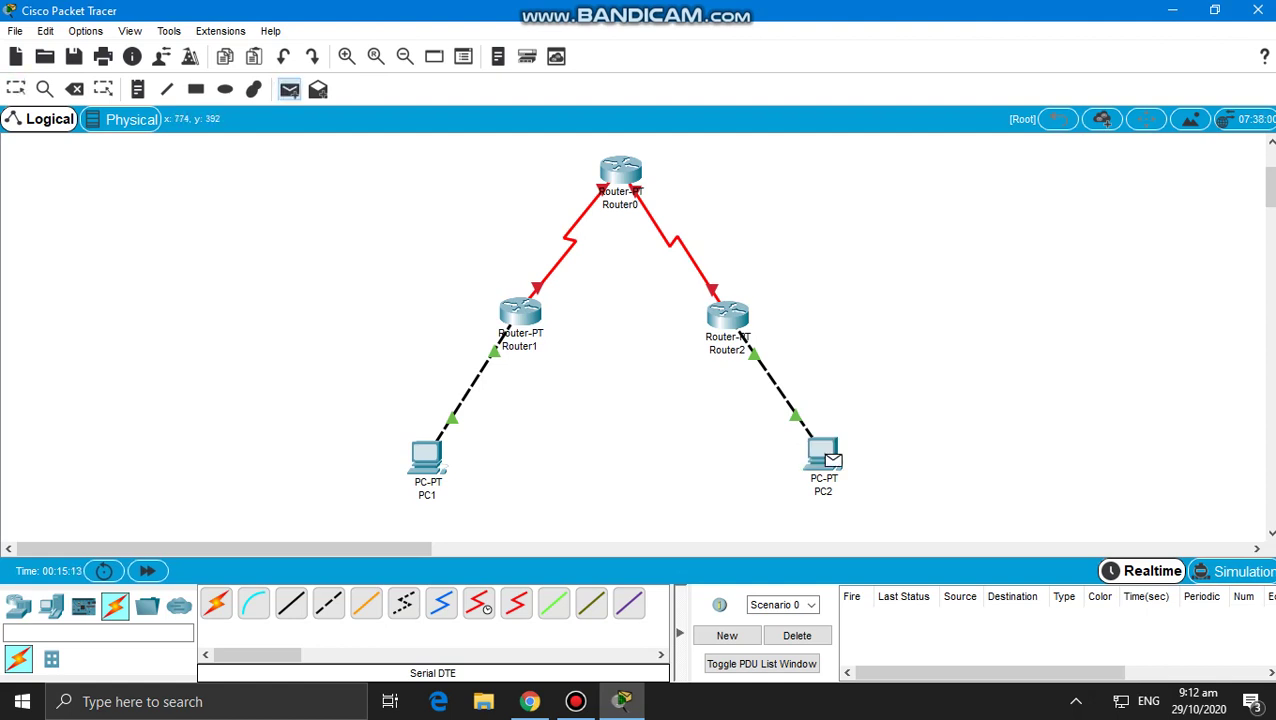
pyautogui.click(727, 316)
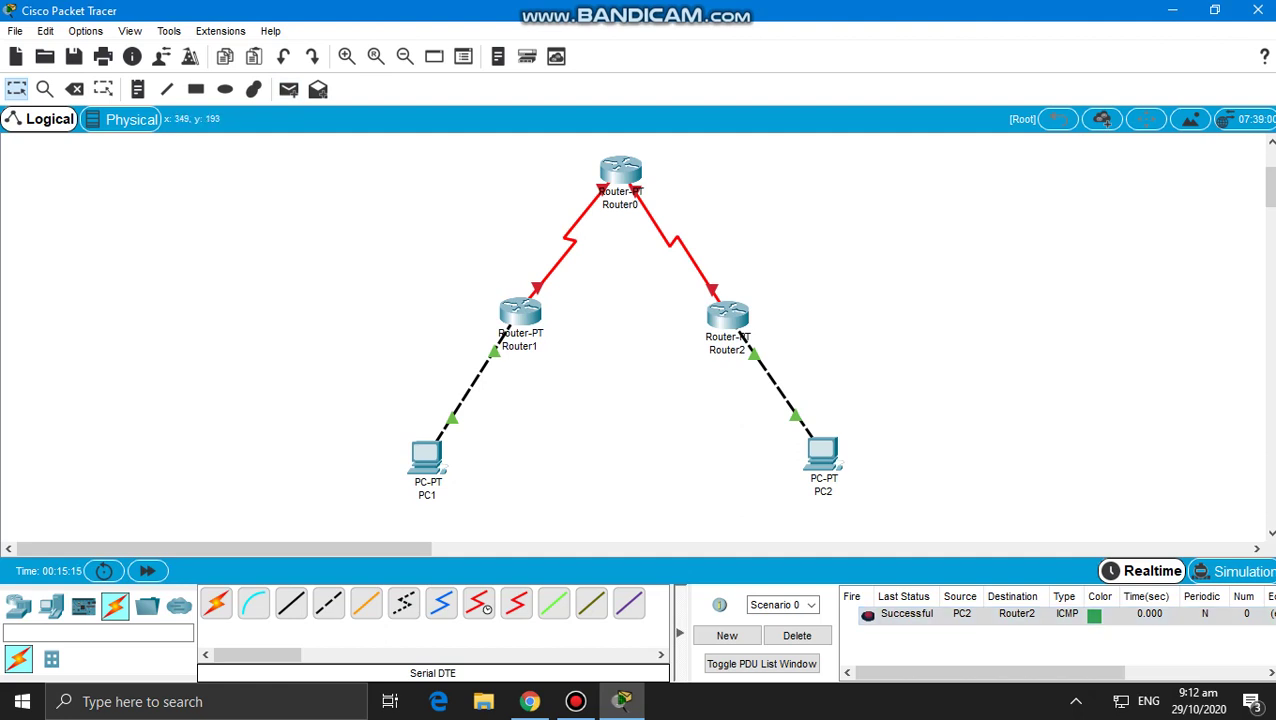
pyautogui.click(289, 89)
pyautogui.click(727, 316)
pyautogui.click(822, 455)
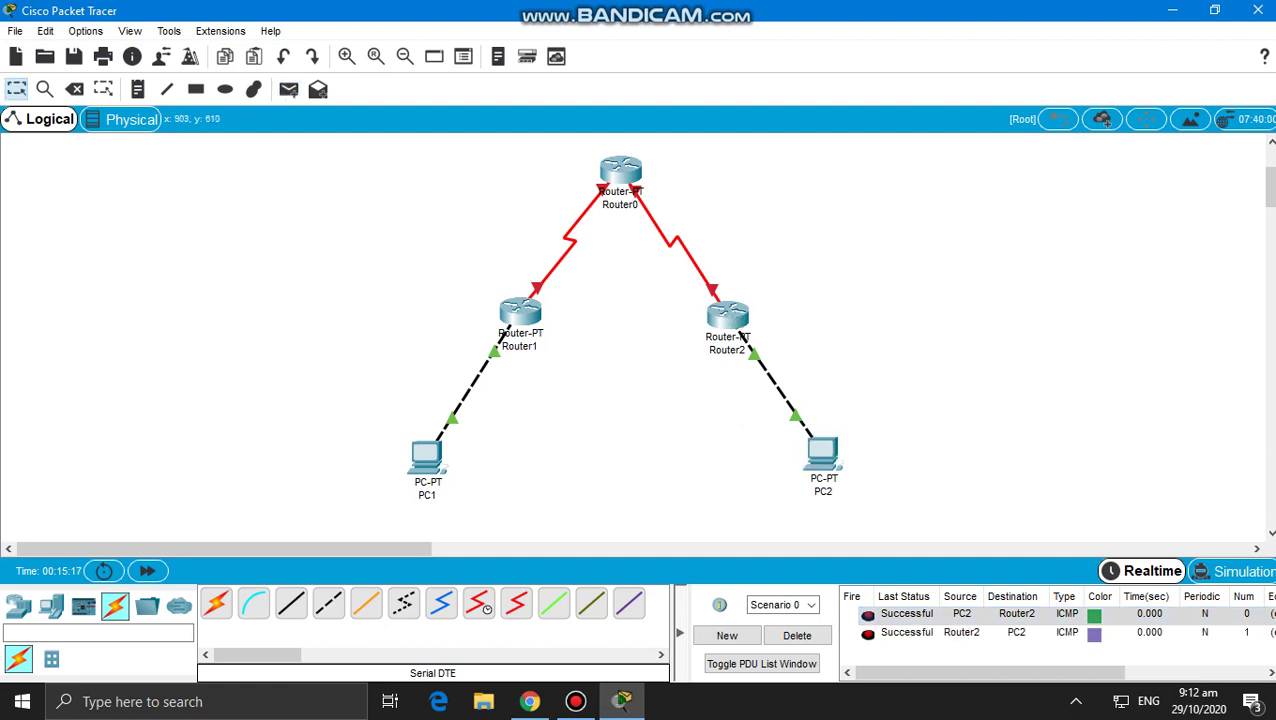
pyautogui.click(797, 635)
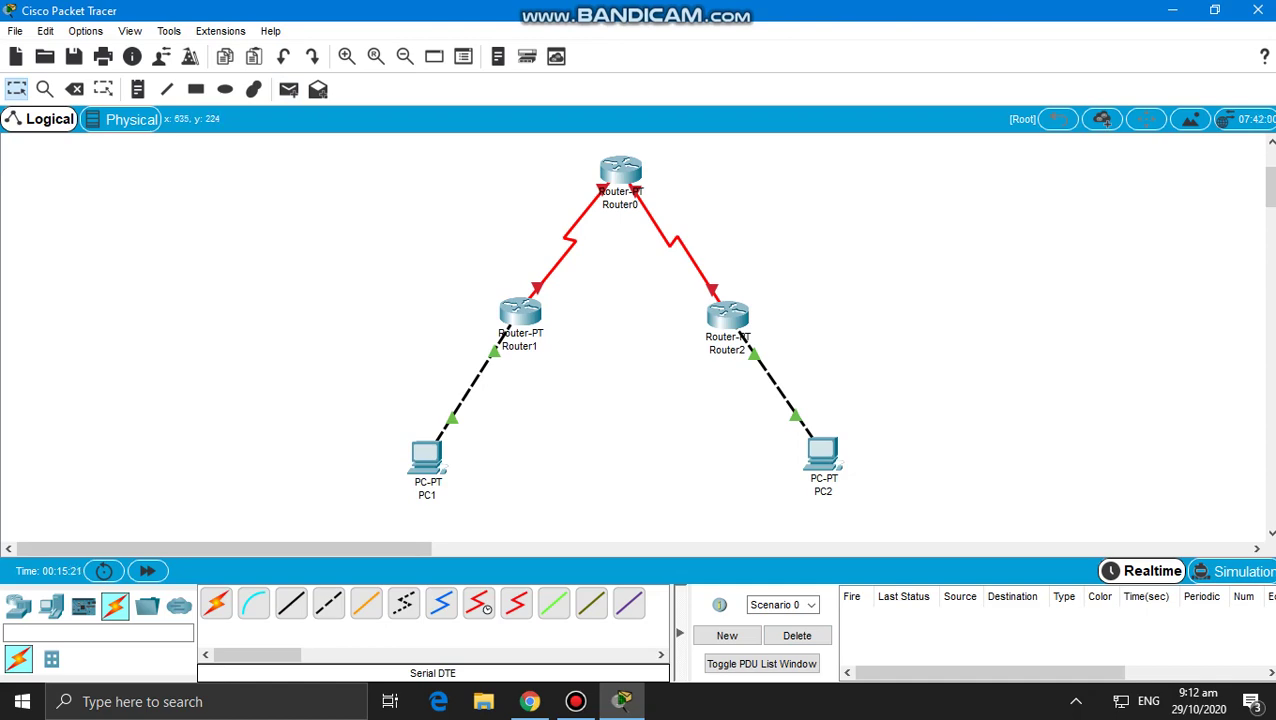
# Set Router1's Serial2/0 clock rate to 148000 and its address to 192.168.3.1 with mask 255.255.255.0.
pyautogui.click(520, 314)
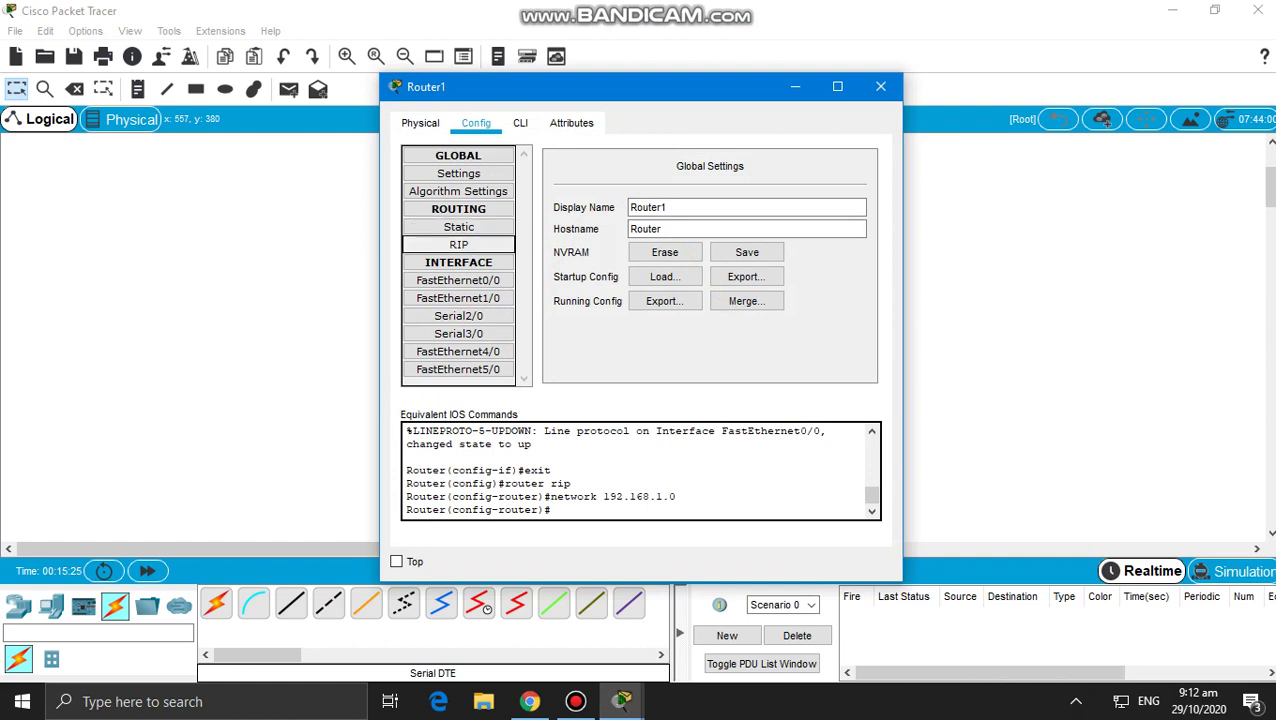
pyautogui.click(458, 316)
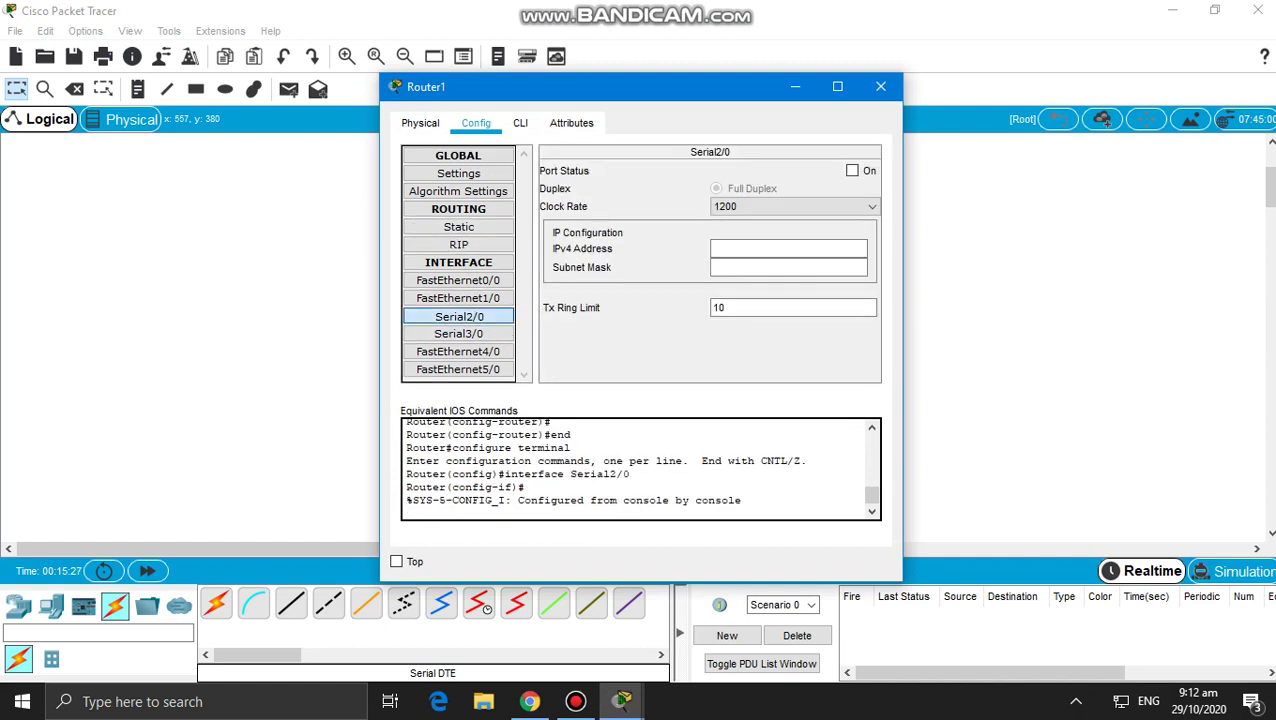
pyautogui.click(795, 206)
pyautogui.scroll(-1, 787, 299)
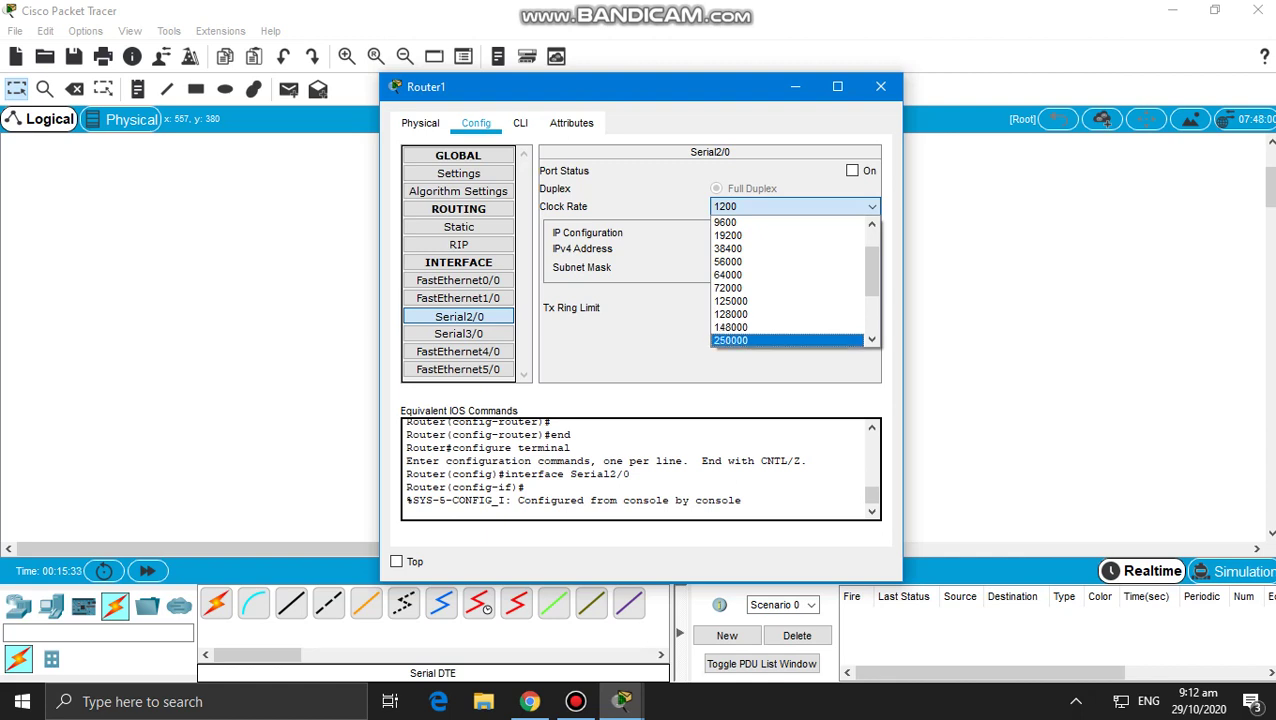
pyautogui.click(787, 327)
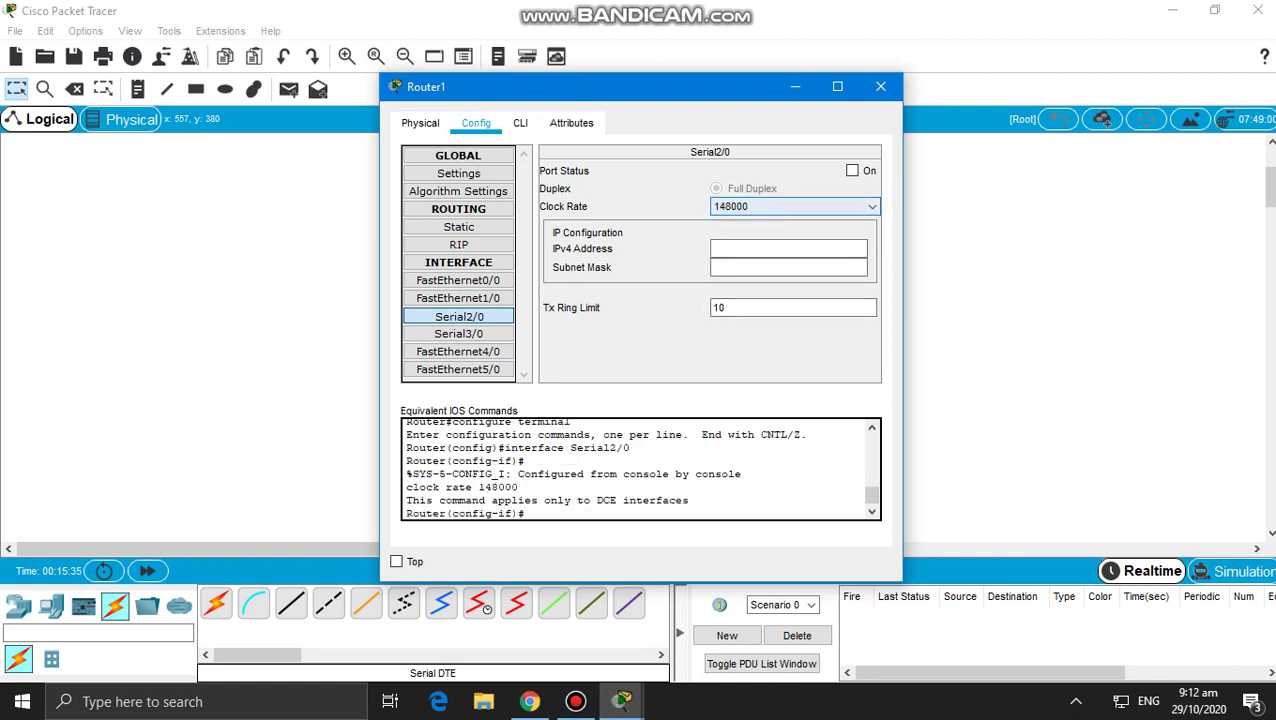
pyautogui.click(788, 249)
pyautogui.write('192')
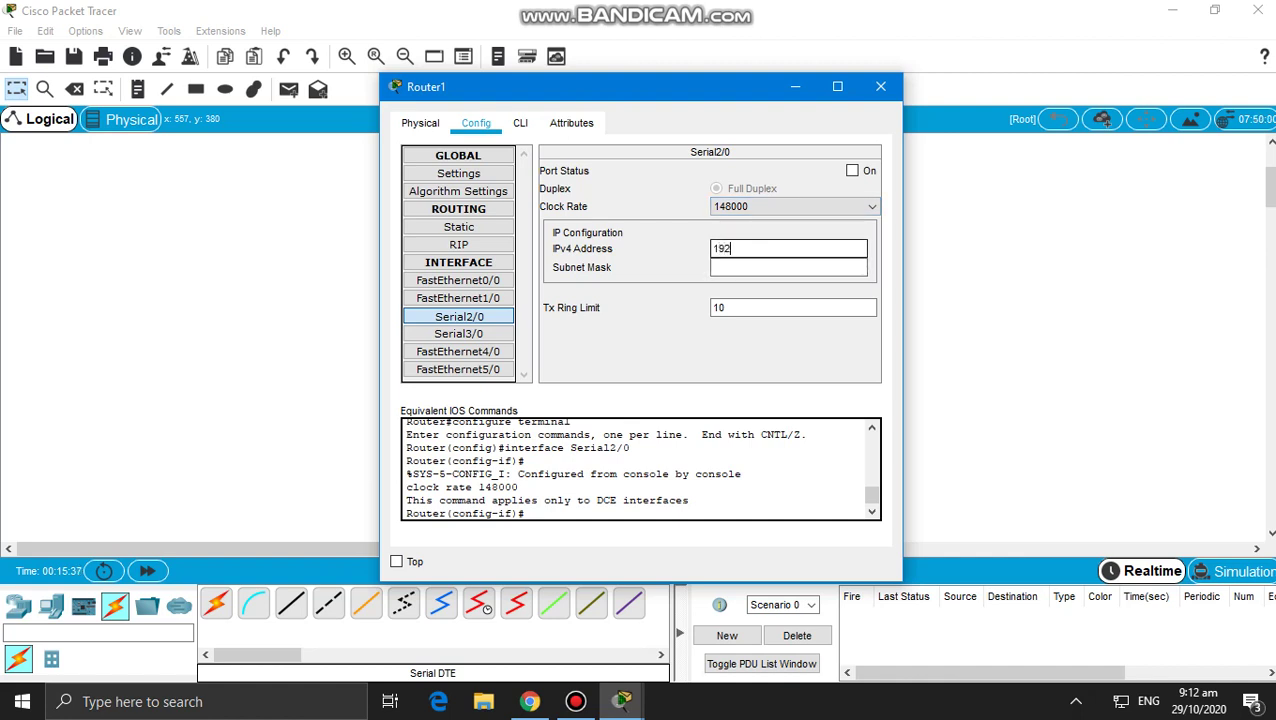
pyautogui.write('.168.3.1')
pyautogui.press('Tab')
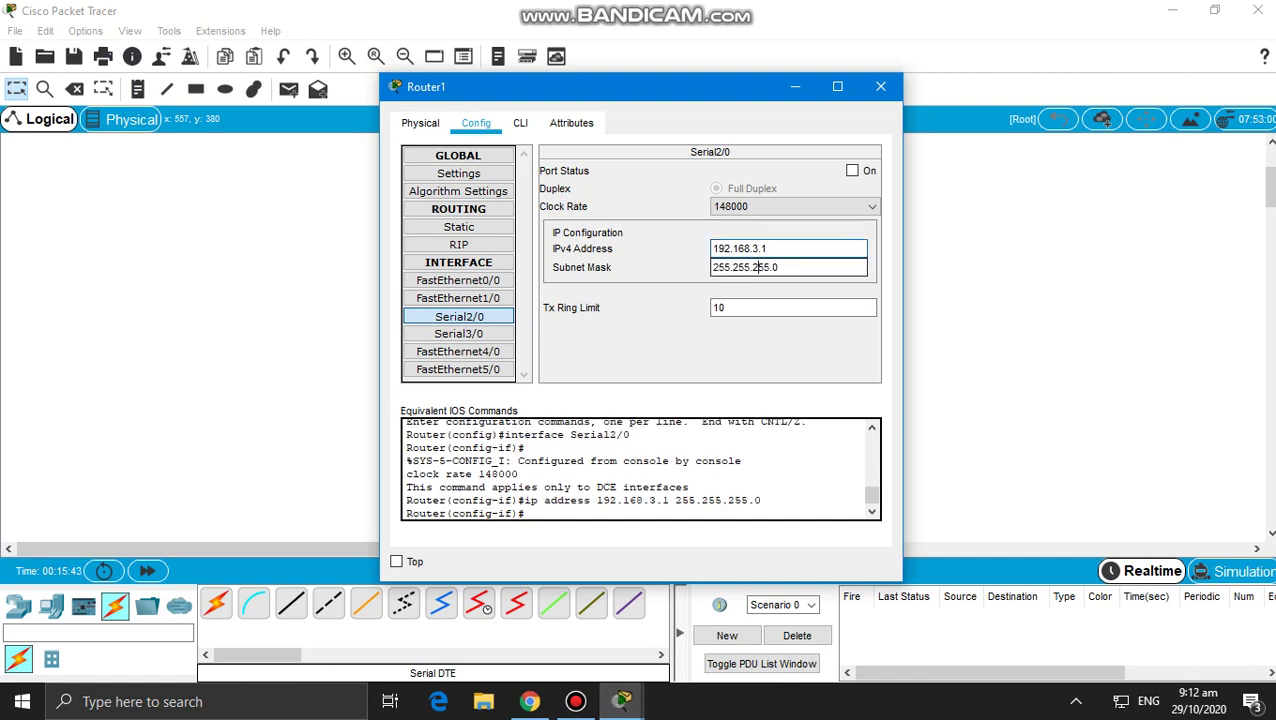
# Copy the Serial2/0 address 192.168.3.1 and add it as a network to Router1's RIP routing.
pyautogui.moveTo(768, 248); pyautogui.dragTo(718, 248)
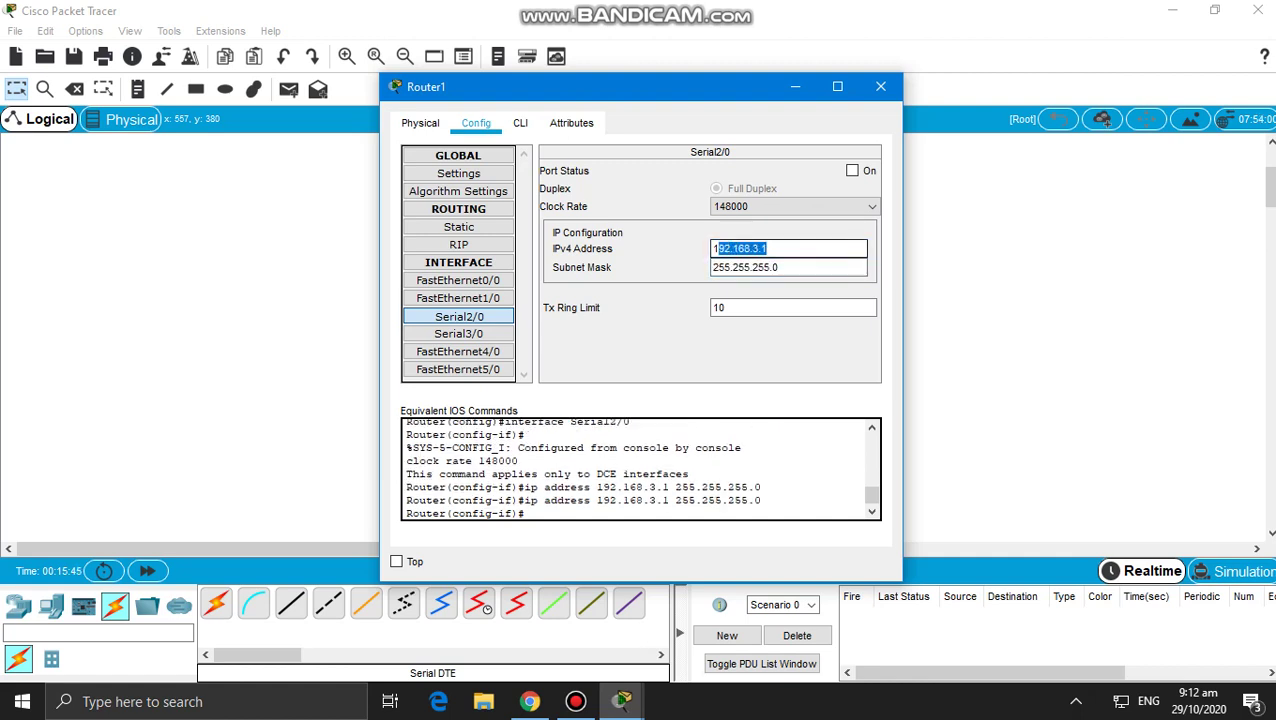
pyautogui.rightClick(716, 248)
pyautogui.click(760, 327)
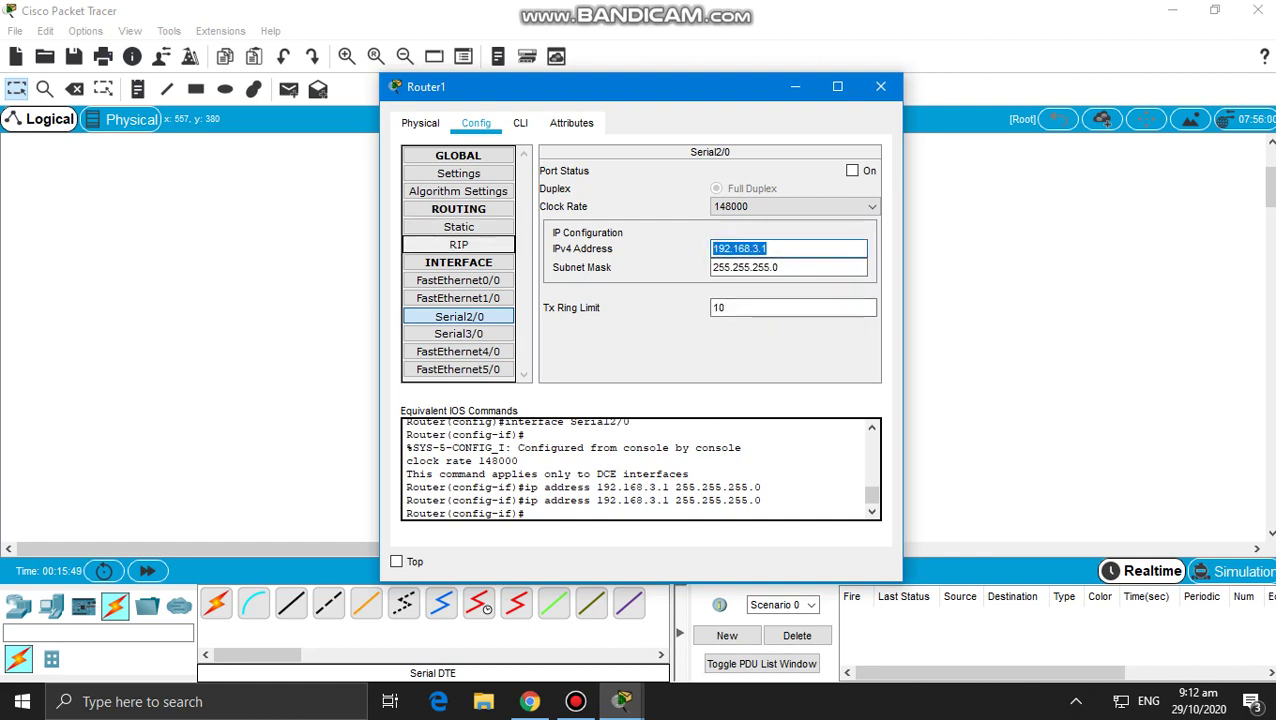
pyautogui.click(459, 245)
pyautogui.click(792, 180)
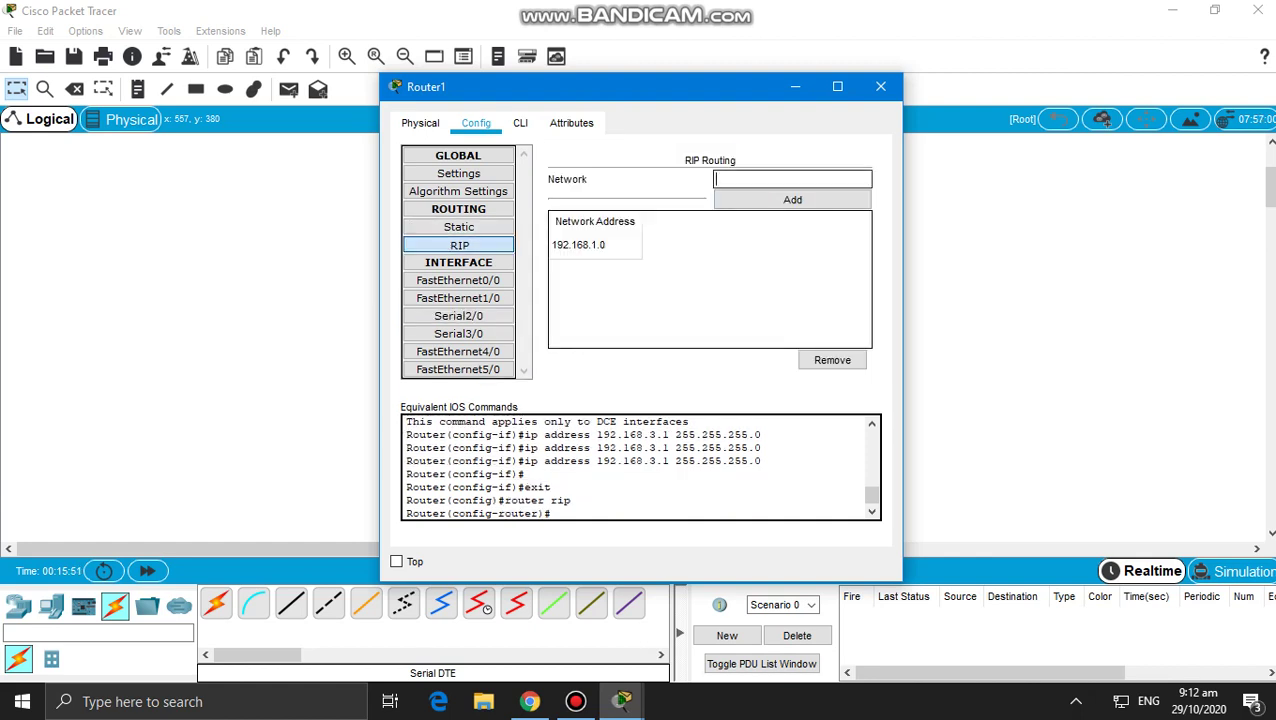
pyautogui.hotkey('ctrl', 'v')
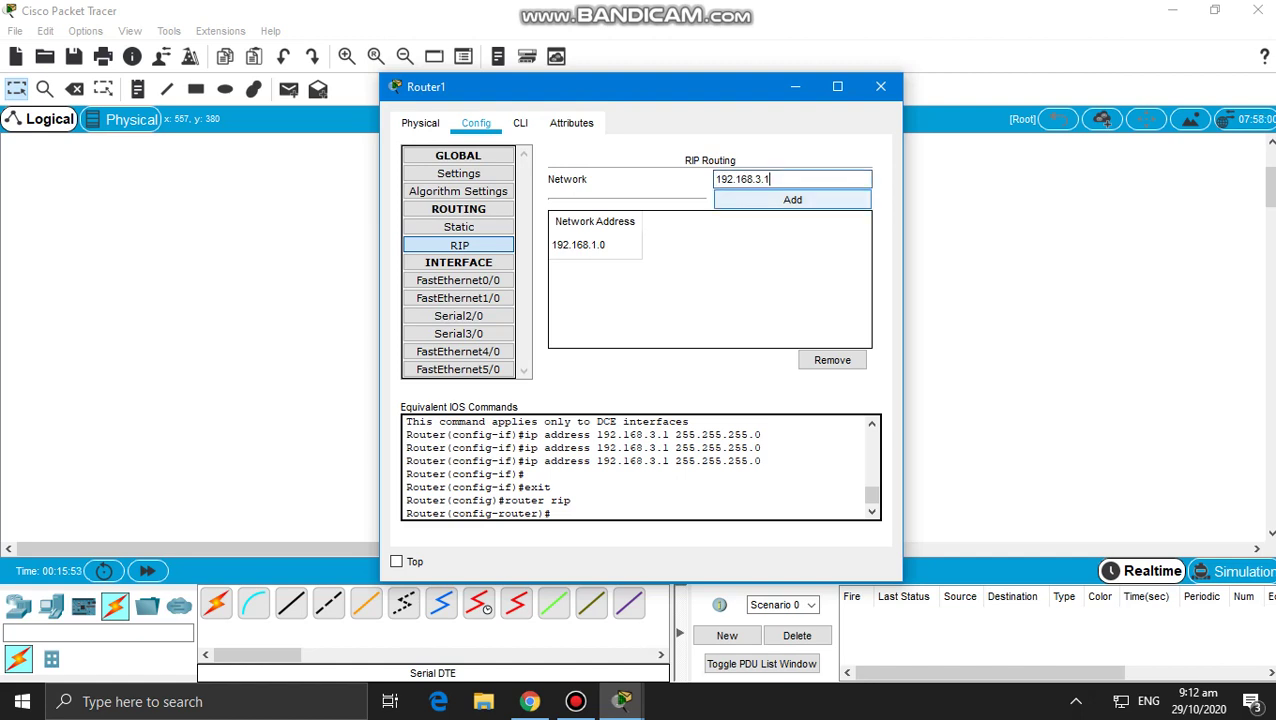
pyautogui.click(792, 199)
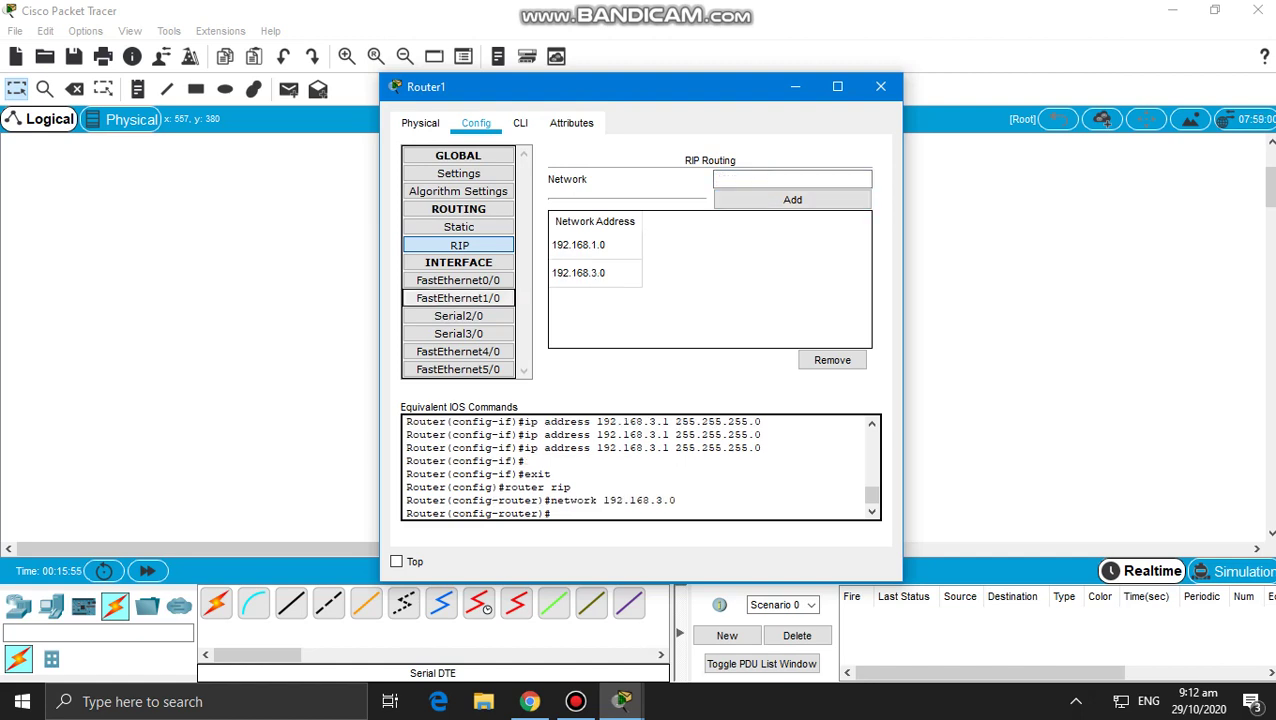
# Try to turn on Router1's Serial2/0 port and close the router's configuration window.
pyautogui.click(459, 316)
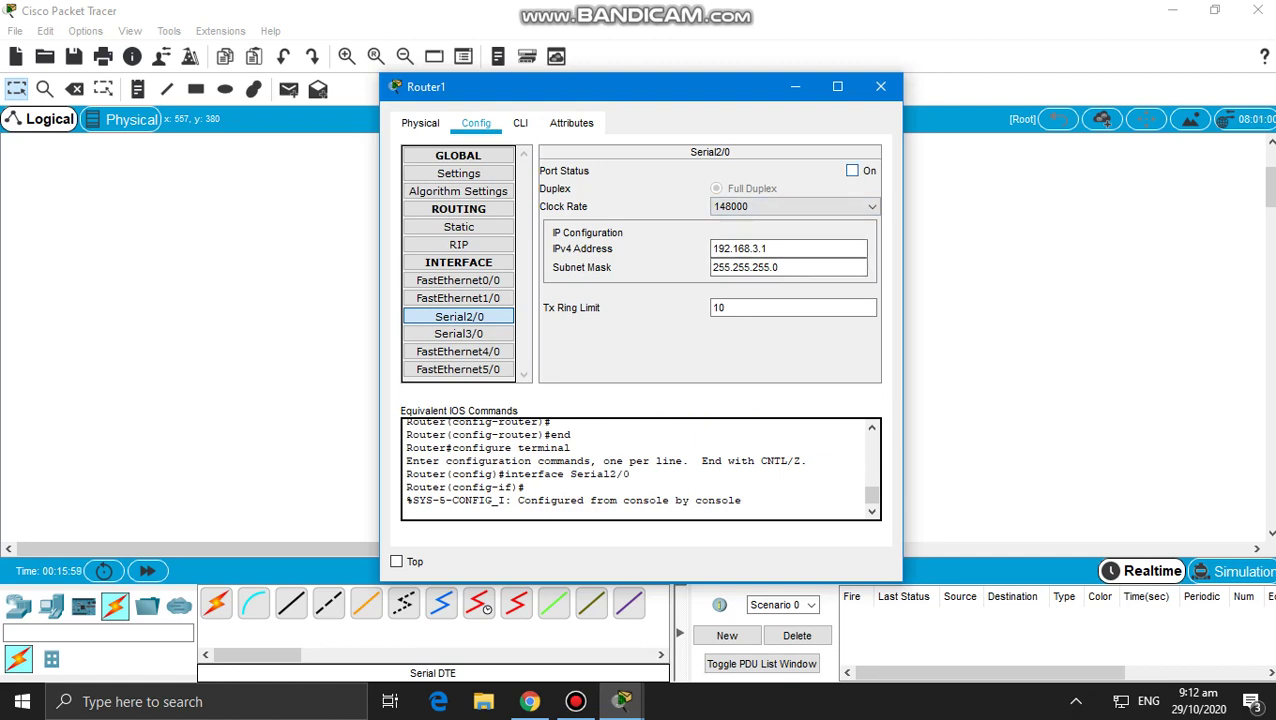
pyautogui.click(852, 170)
pyautogui.click(880, 86)
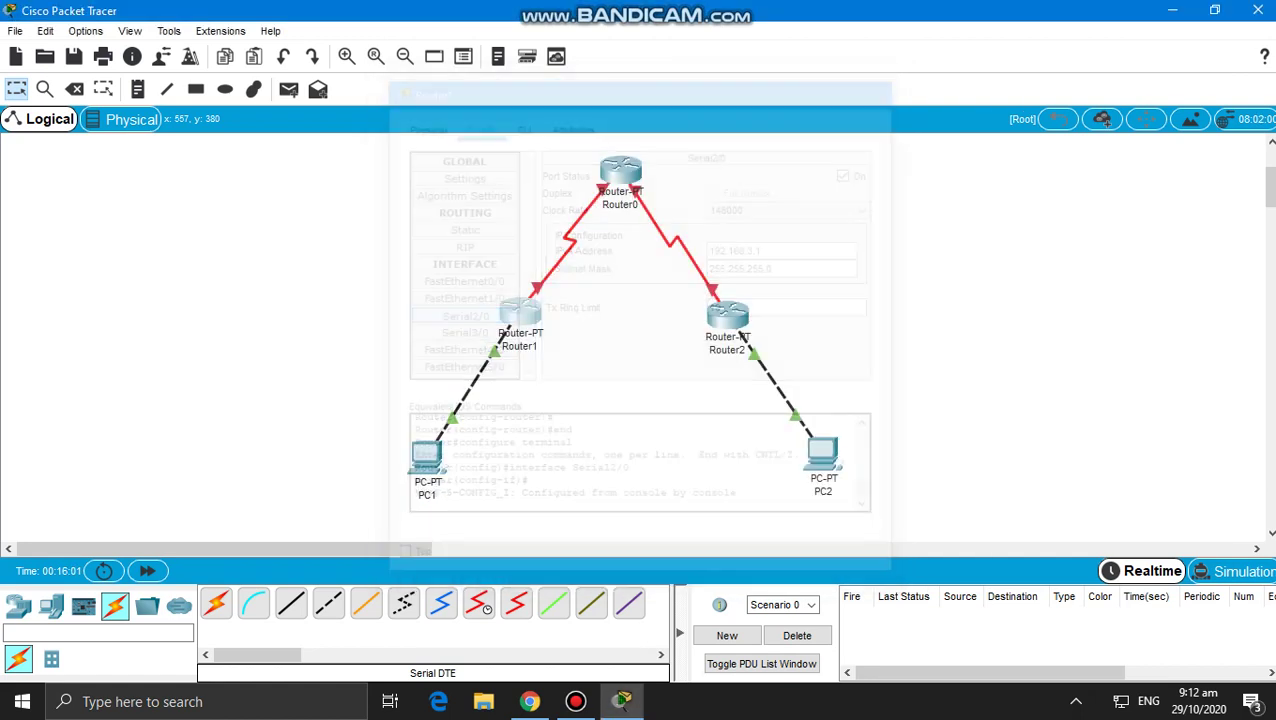
# Open Router0's Serial2/0 configuration and set the clock rate to 148000.
pyautogui.click(620, 170)
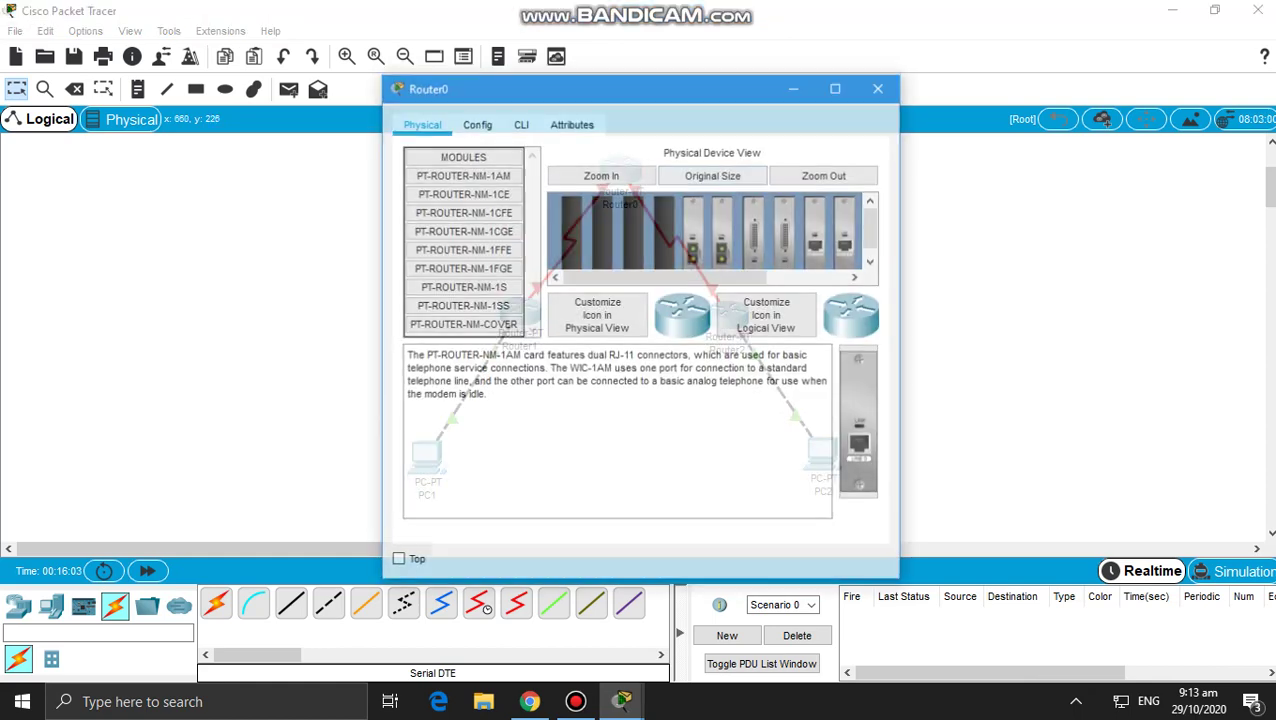
pyautogui.click(476, 122)
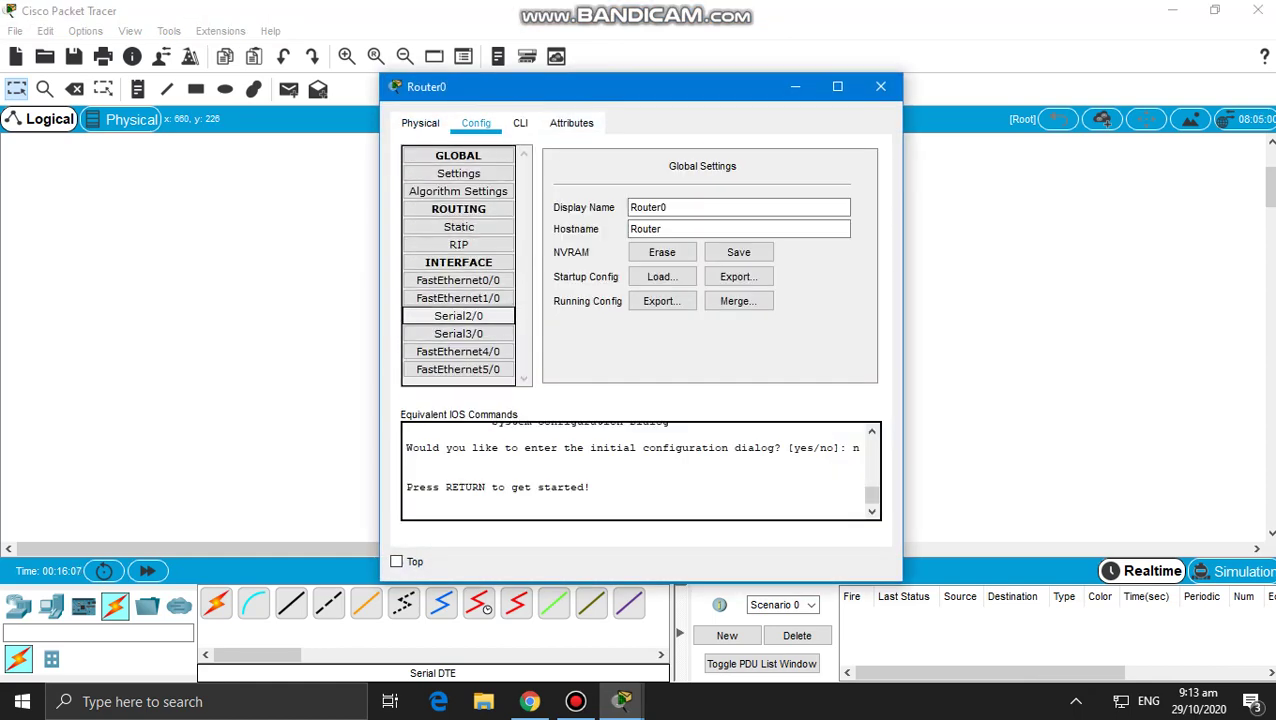
pyautogui.click(458, 315)
pyautogui.click(795, 206)
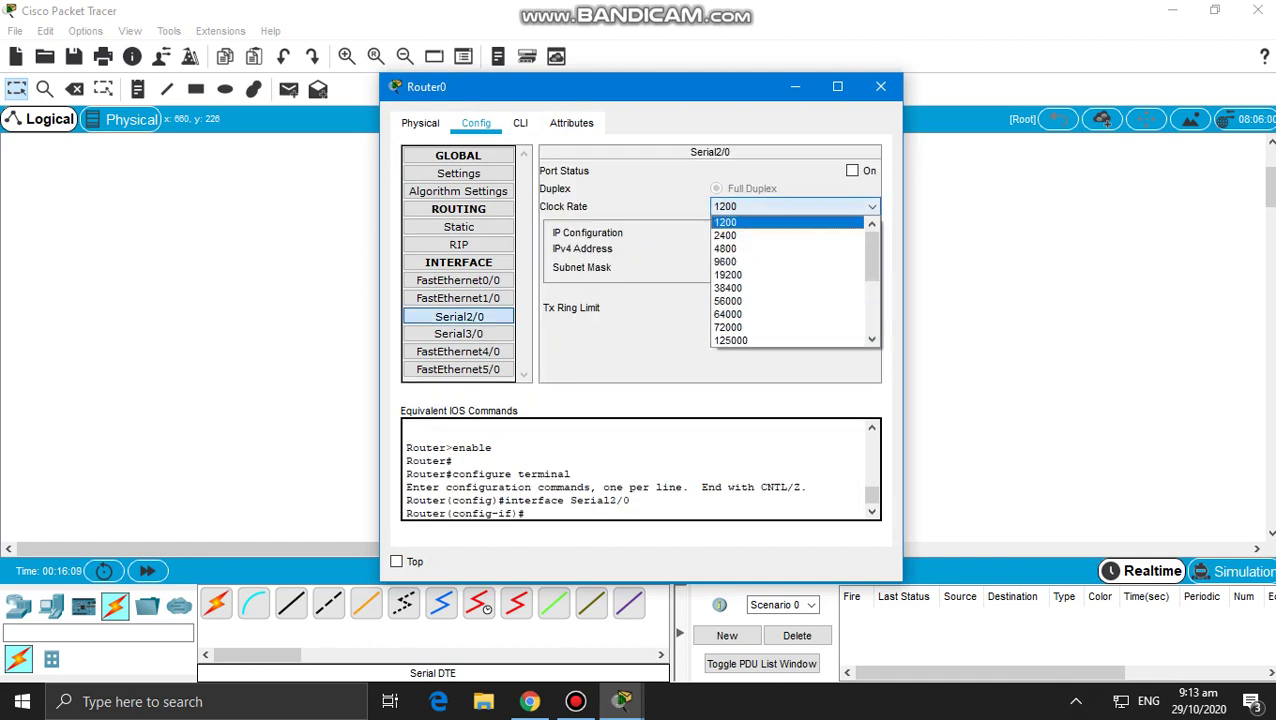
pyautogui.press('Down')
pyautogui.press('Down')
pyautogui.press('Down')
pyautogui.press('Down')
pyautogui.press('Down')
pyautogui.press('Down')
pyautogui.press('Down')
pyautogui.press('Down')
pyautogui.press('Down')
pyautogui.press('Down')
pyautogui.press('Down')
pyautogui.press('Down')
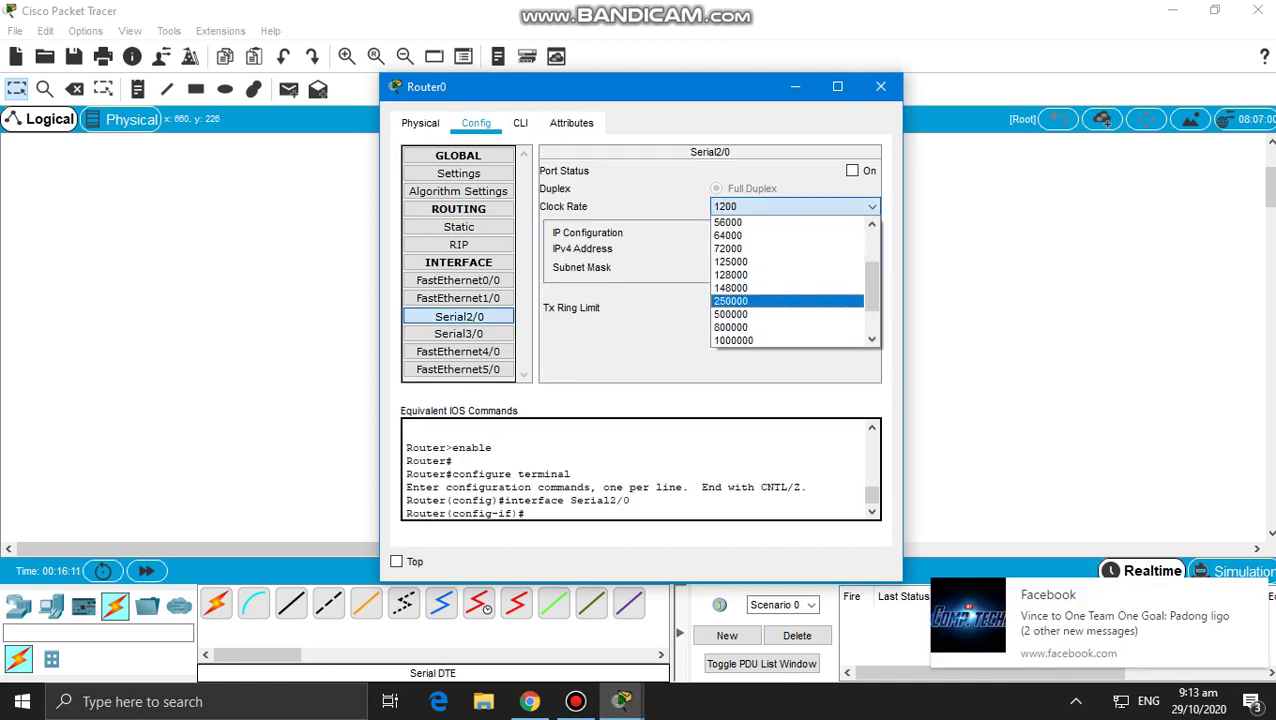
pyautogui.press('Up')
pyautogui.press('Return')
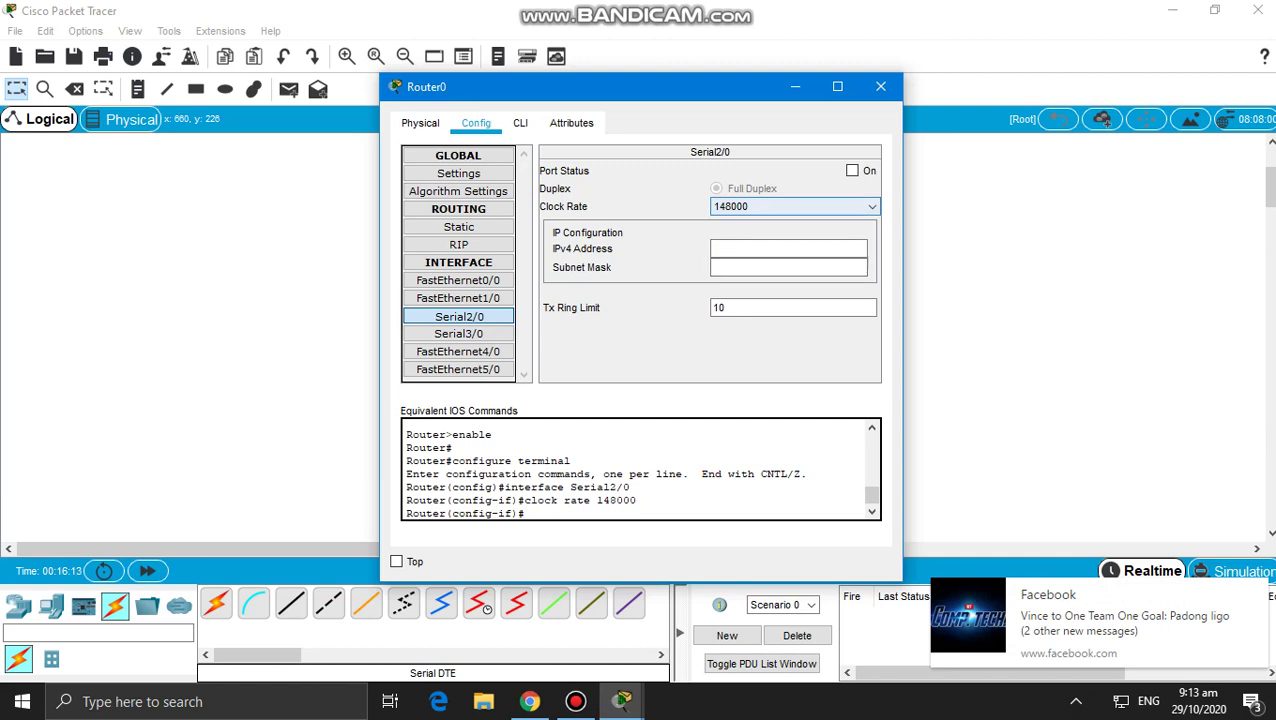
# Turn on Router0's Serial2/0 port and give it the address 192.168.3.10 with mask 255.255.255.0.
pyautogui.click(852, 170)
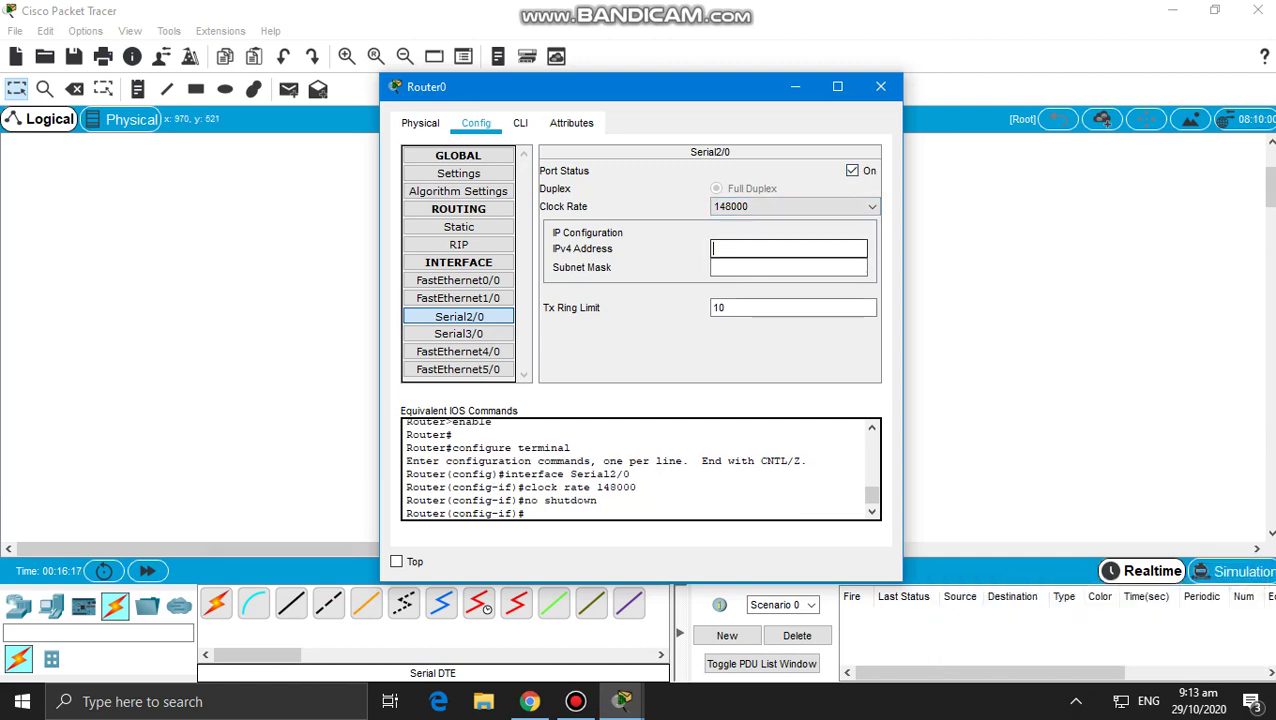
pyautogui.write('192.168.3.1')
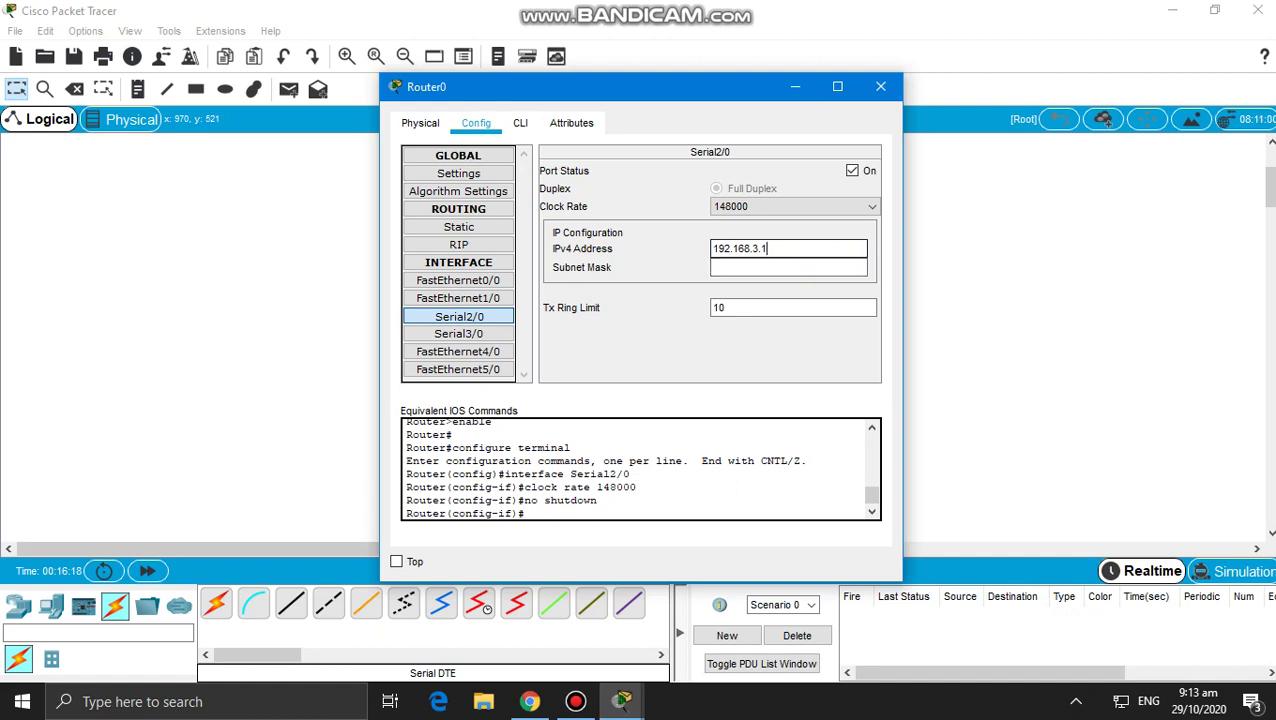
pyautogui.write('0')
pyautogui.press('Tab')
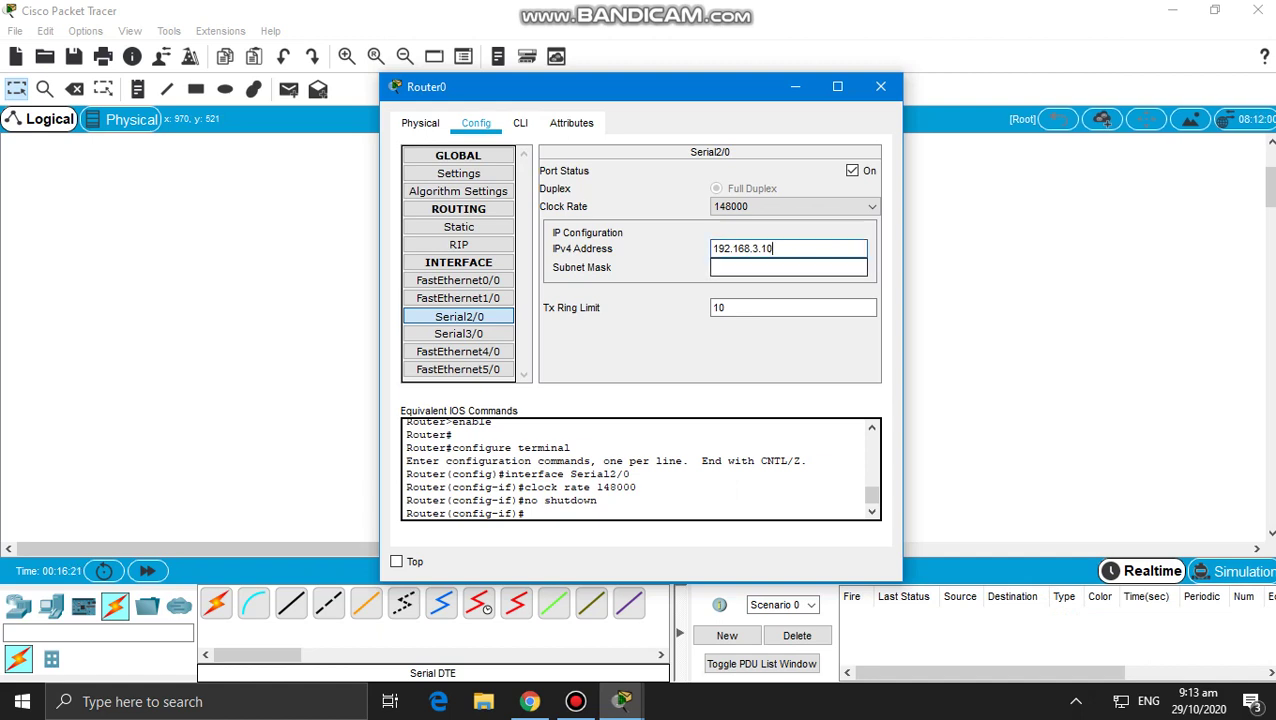
# Add the network 192.168.3.1 to Router0's RIP routing and close the router's configuration window.
pyautogui.click(459, 245)
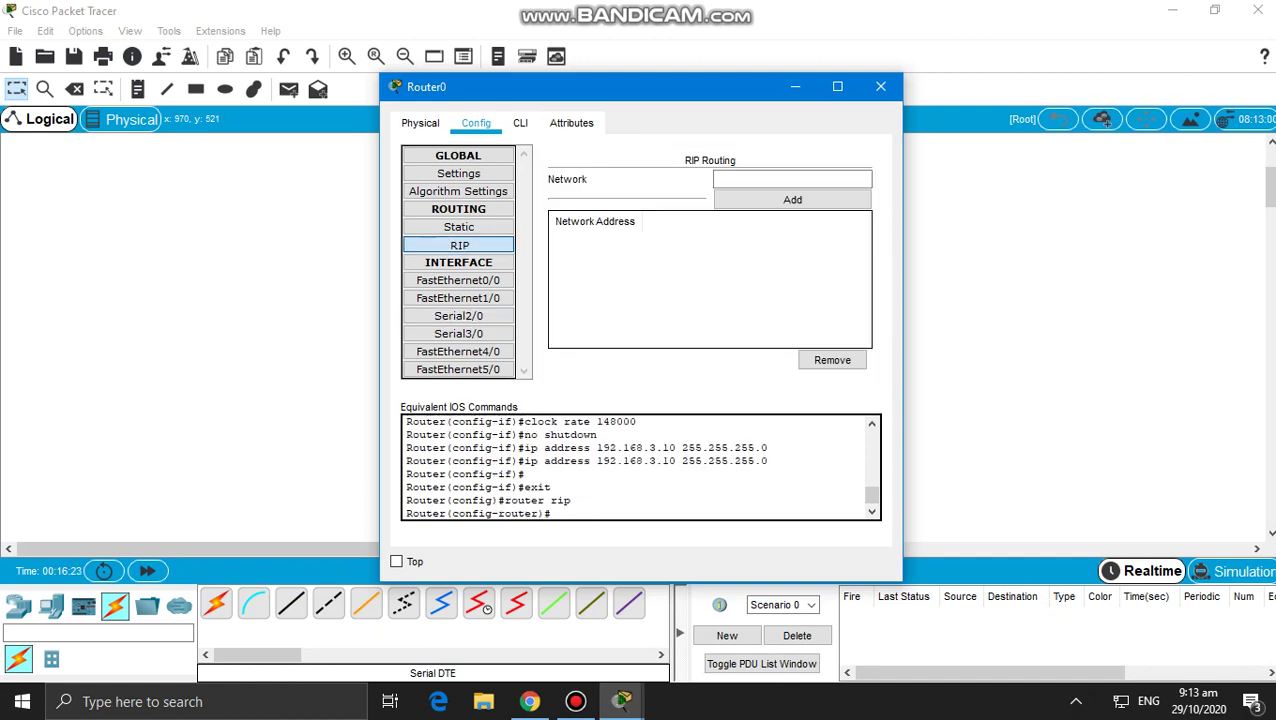
pyautogui.click(792, 179)
pyautogui.write('192.168.3.1')
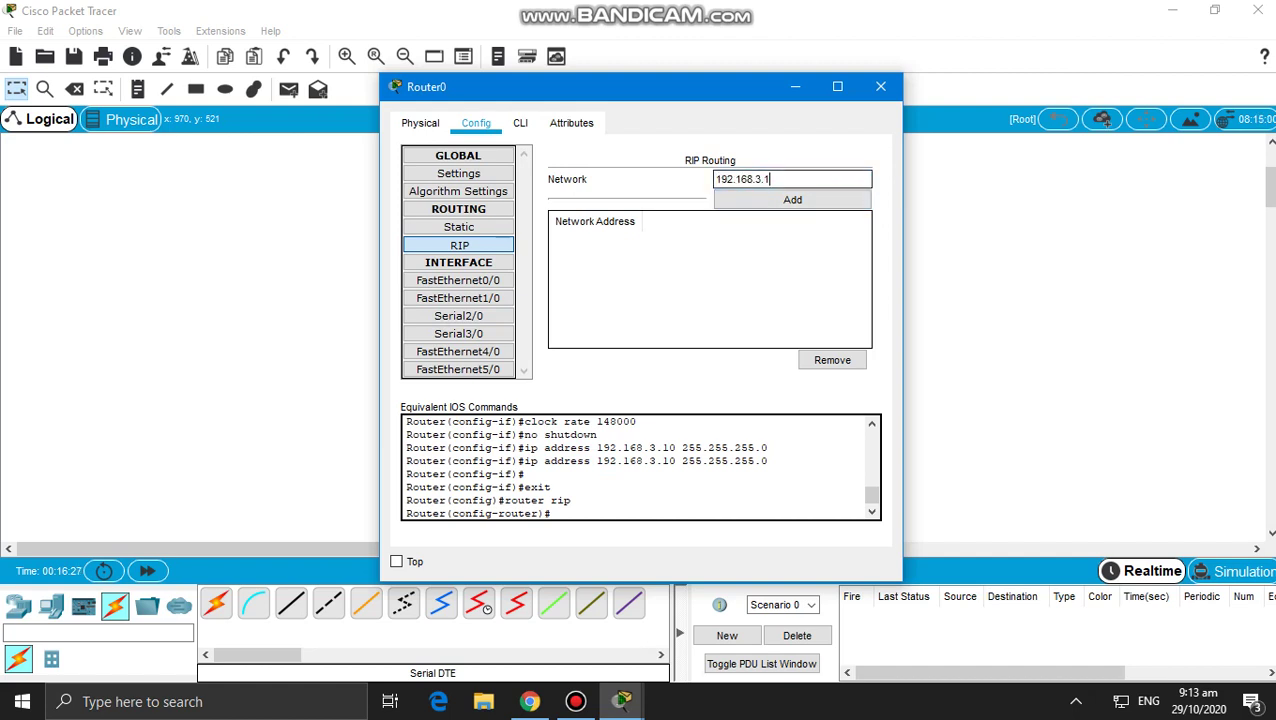
pyautogui.click(792, 200)
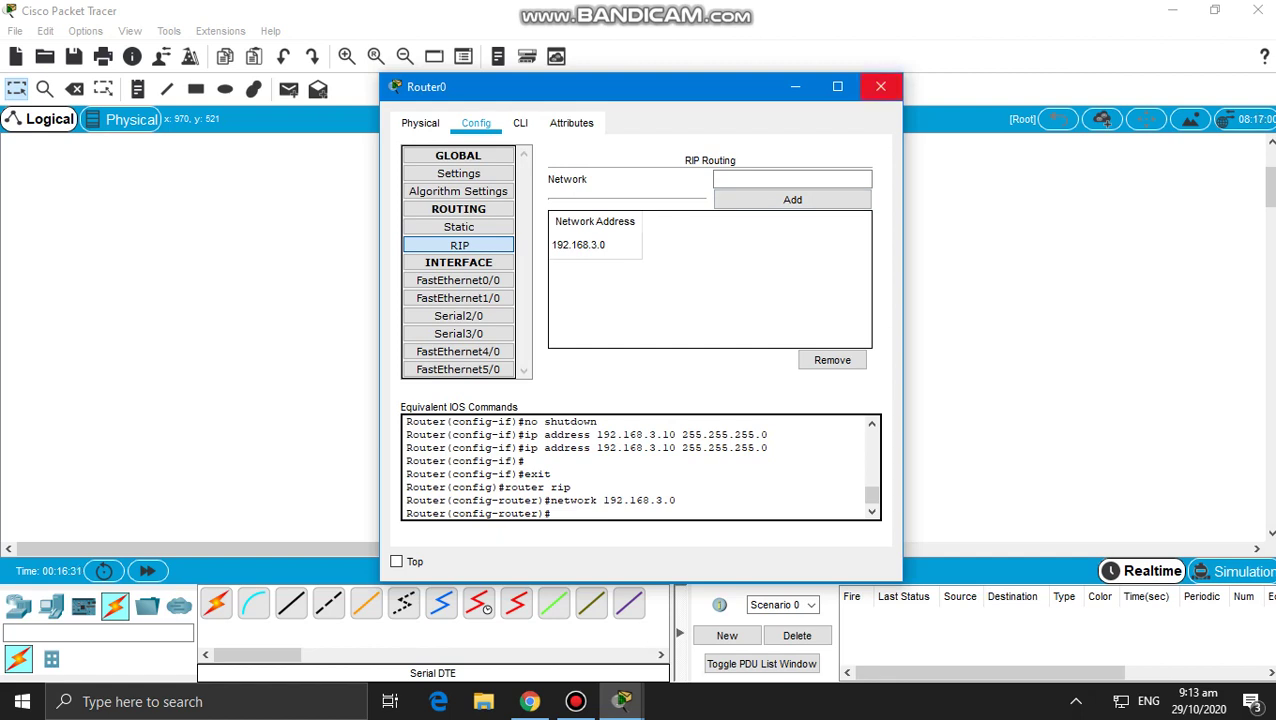
pyautogui.click(880, 87)
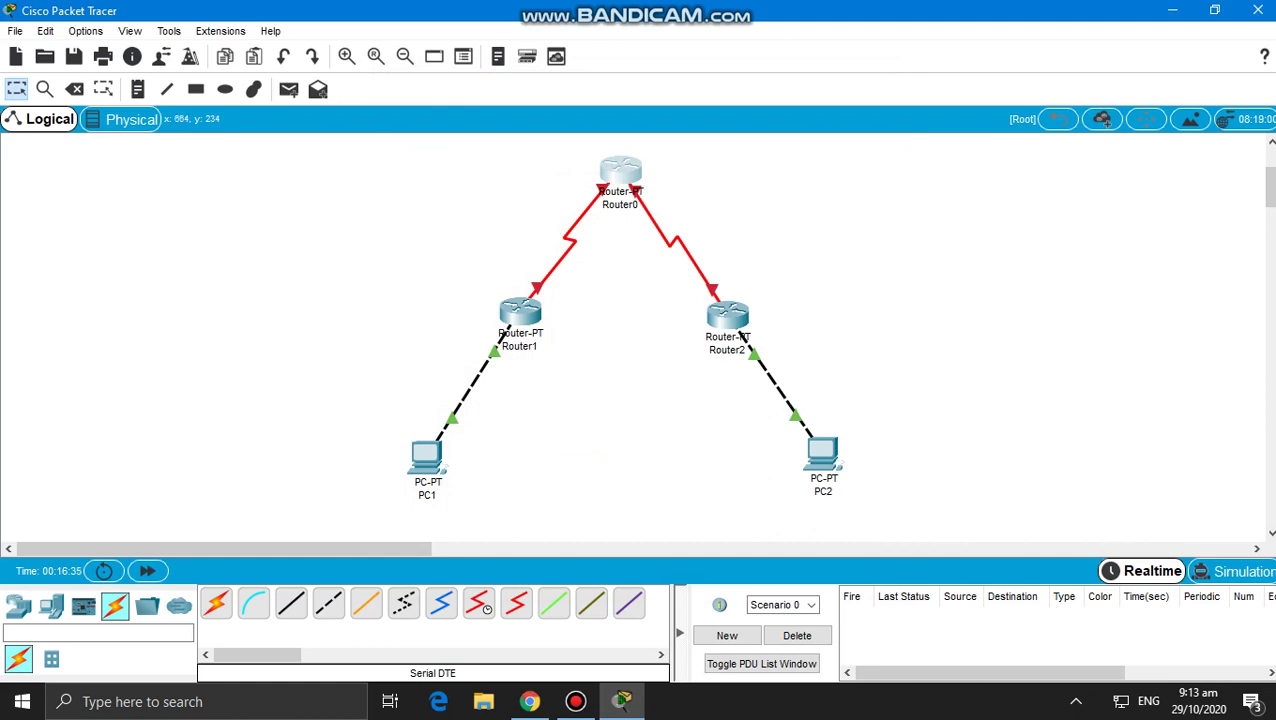
# Check Router0's Serial2/0 and RIP settings, and close its configuration window.
pyautogui.click(620, 172)
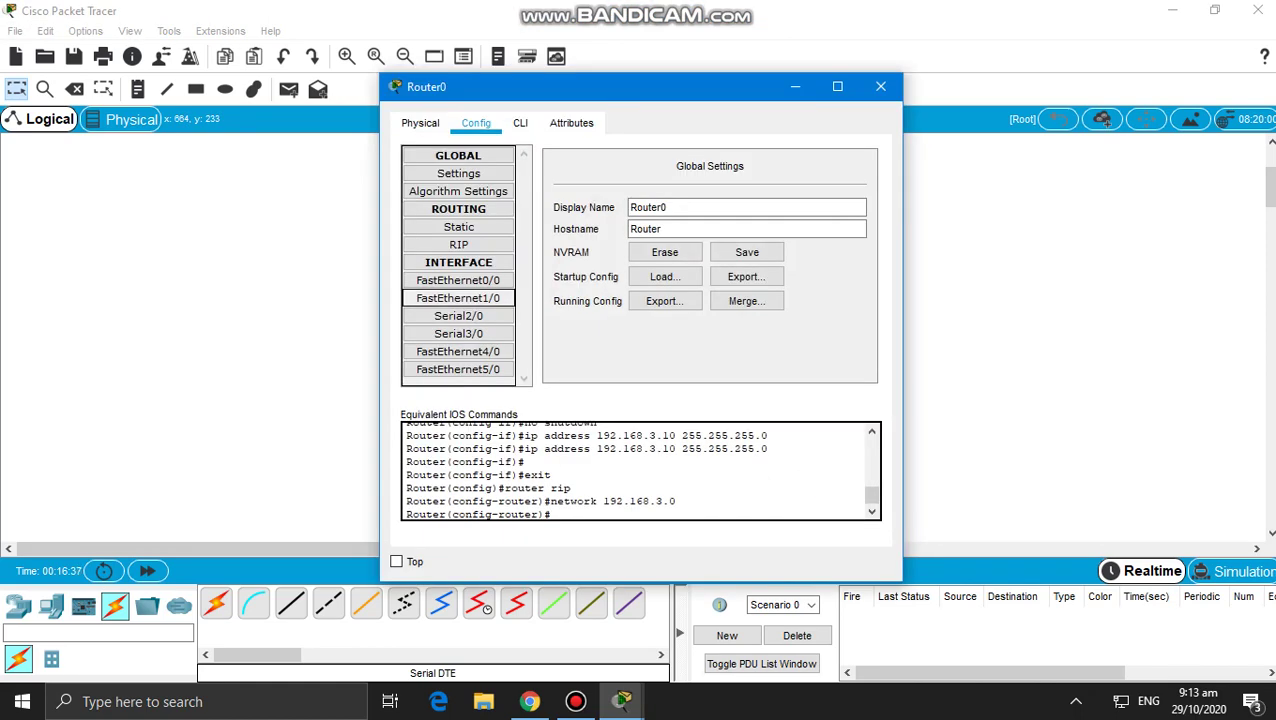
pyautogui.click(459, 316)
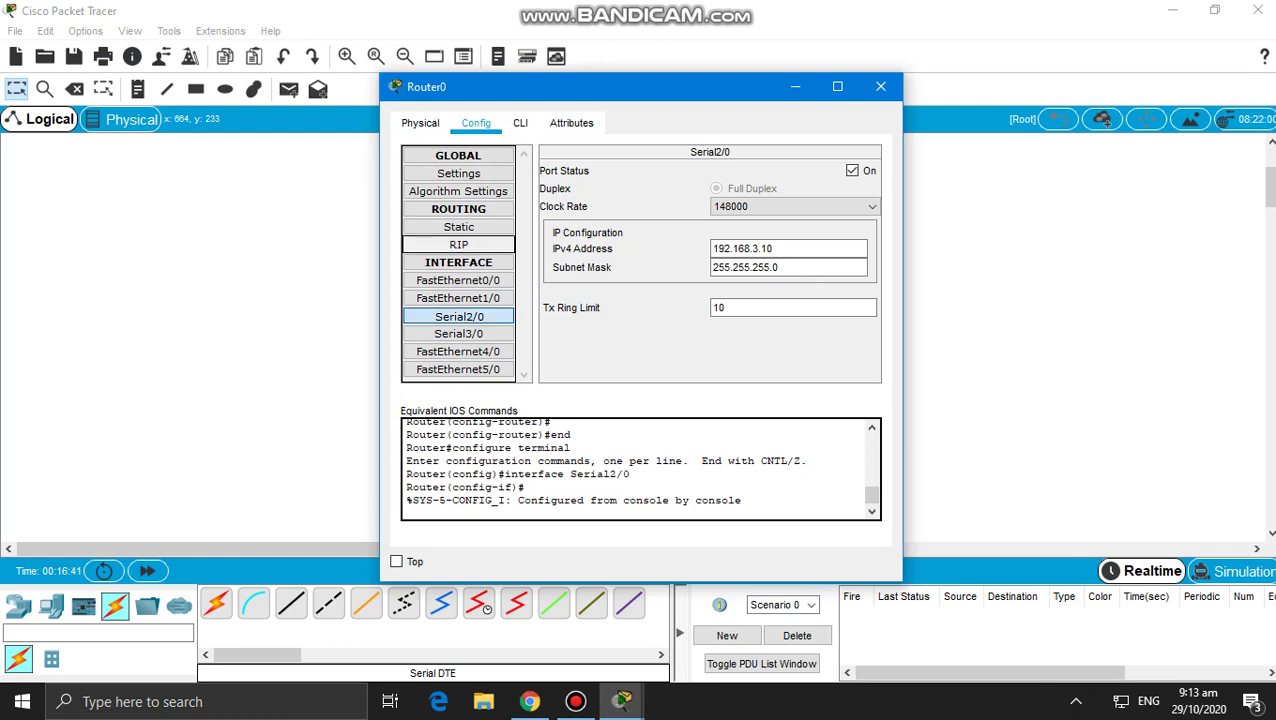
pyautogui.click(459, 245)
pyautogui.click(880, 86)
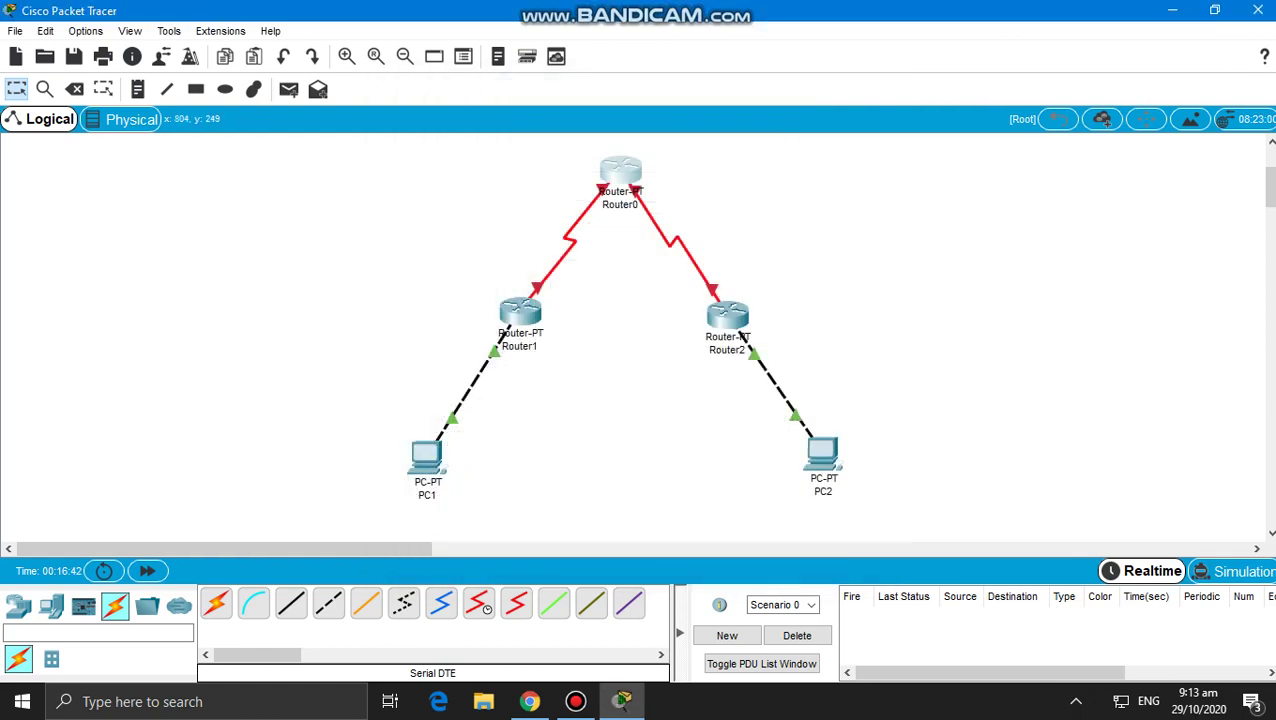
# Turn on Router1's Serial2/0 port and close the router's configuration window.
pyautogui.click(520, 312)
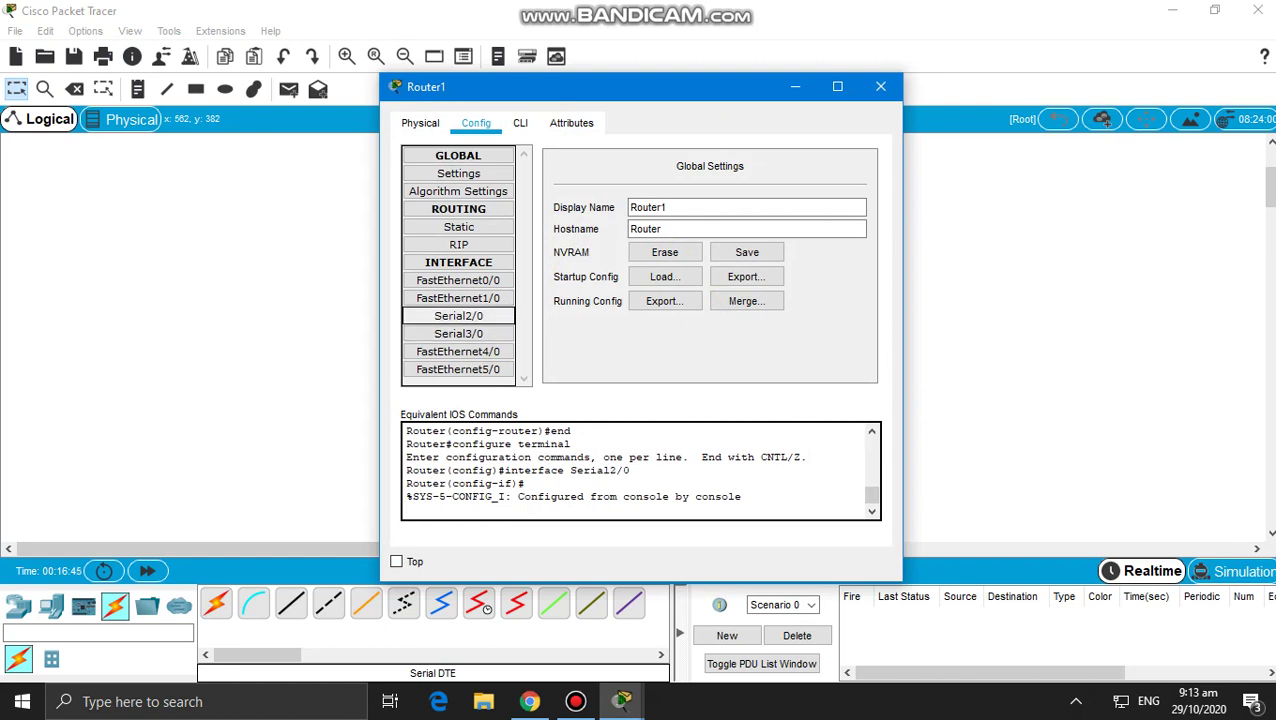
pyautogui.click(459, 316)
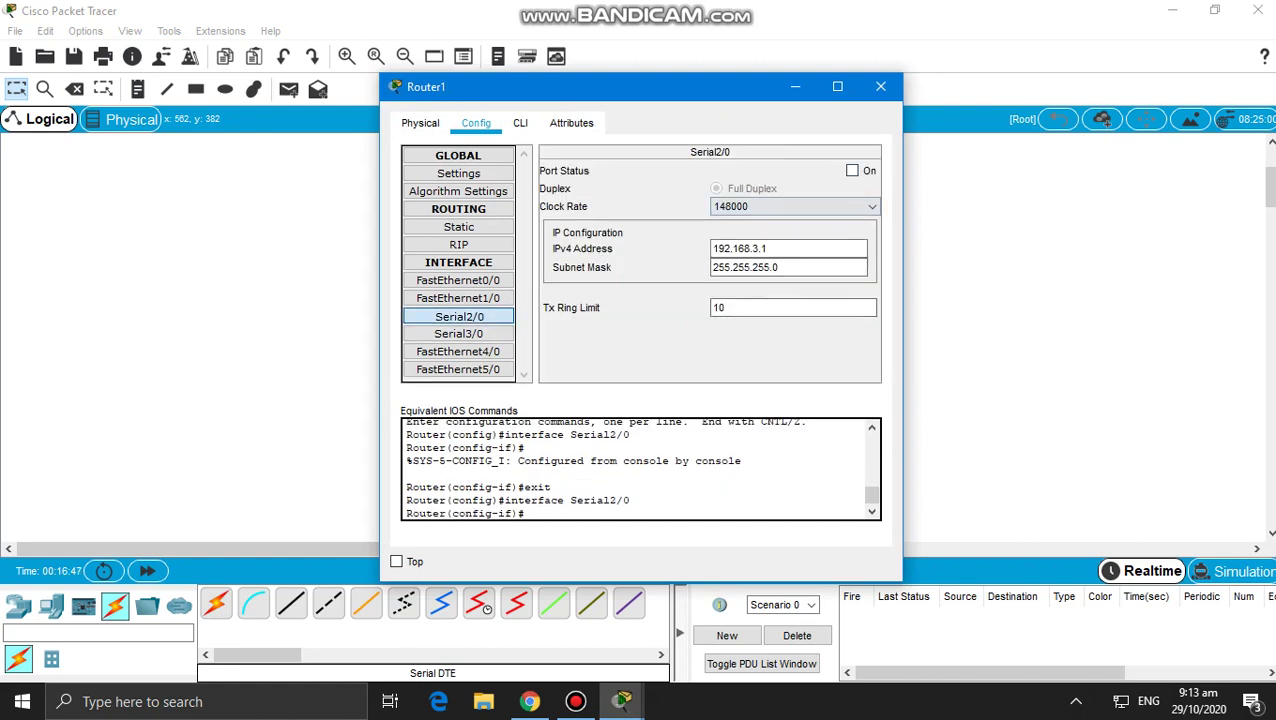
pyautogui.click(852, 171)
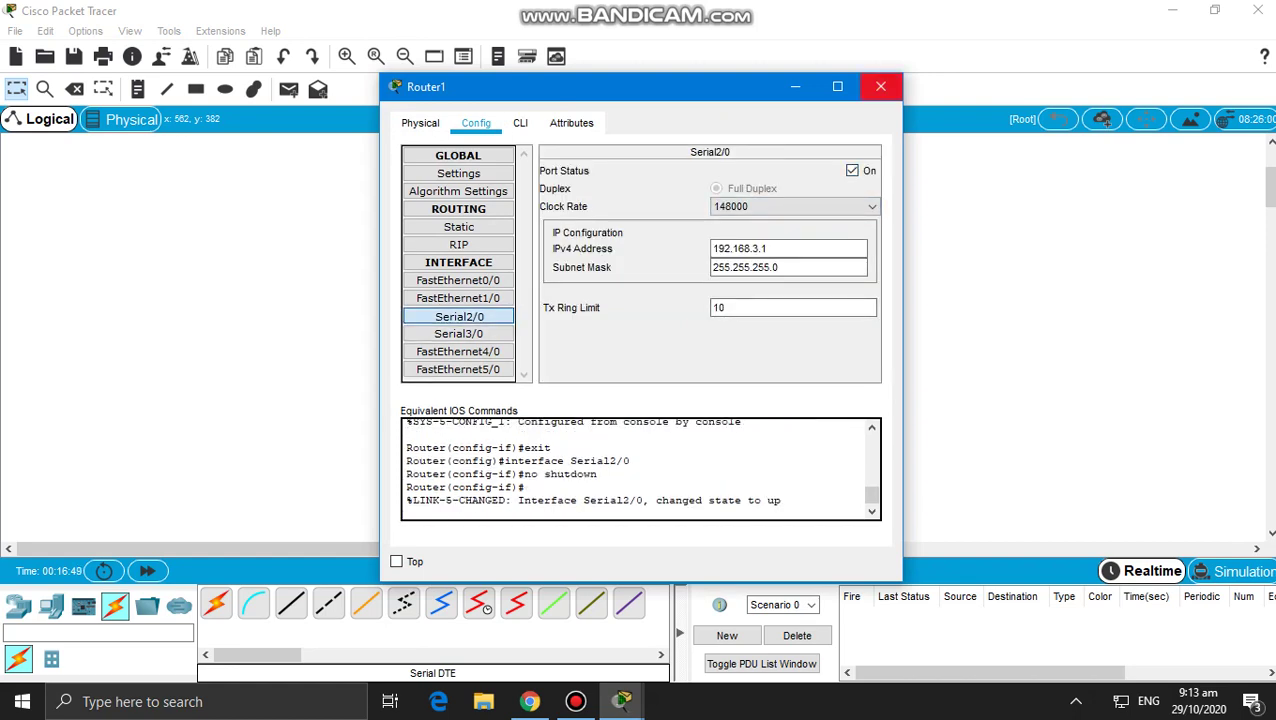
pyautogui.click(880, 86)
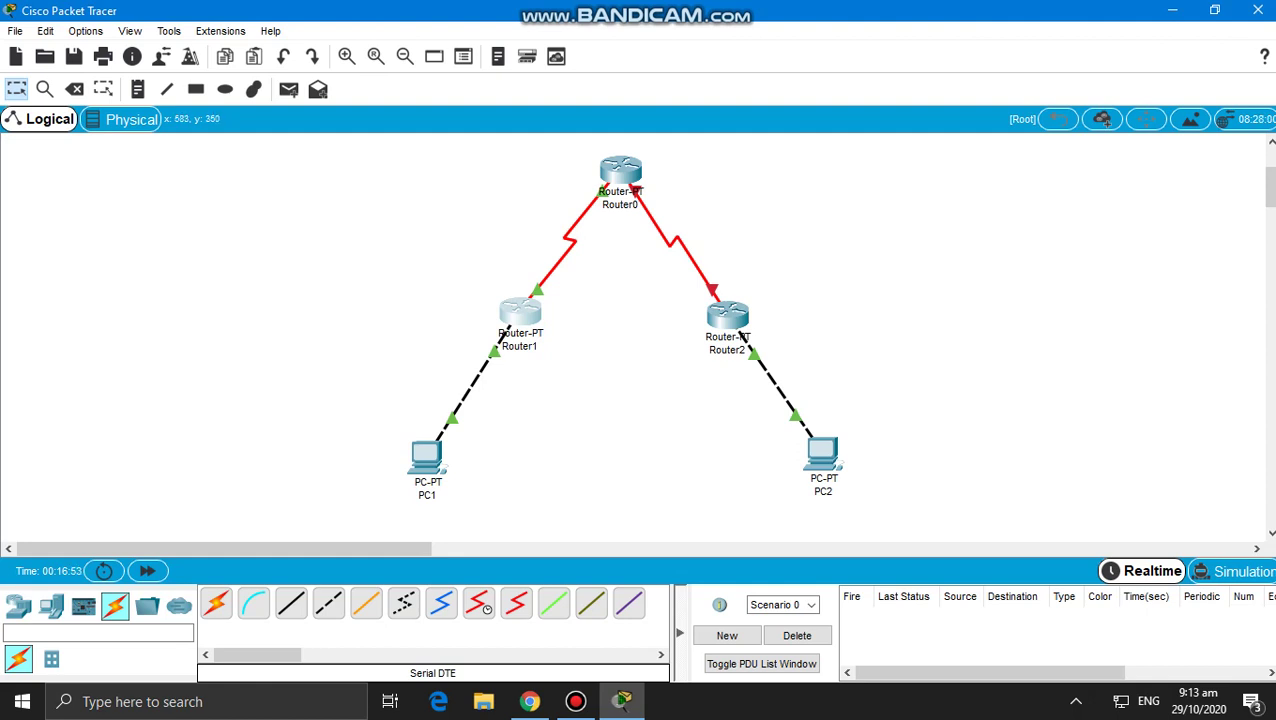
# Test the link from Router1 to Router0 with a simple PDU, and delete the test scenario.
pyautogui.click(288, 89)
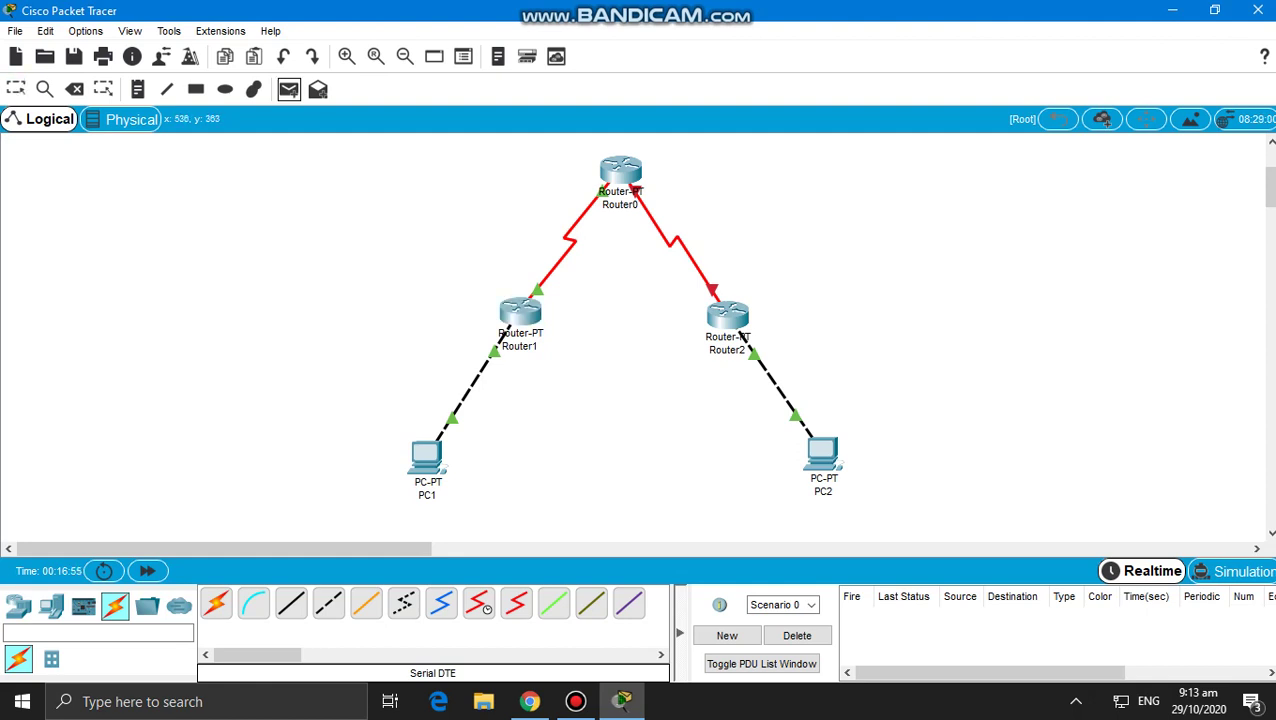
pyautogui.click(520, 312)
pyautogui.click(620, 170)
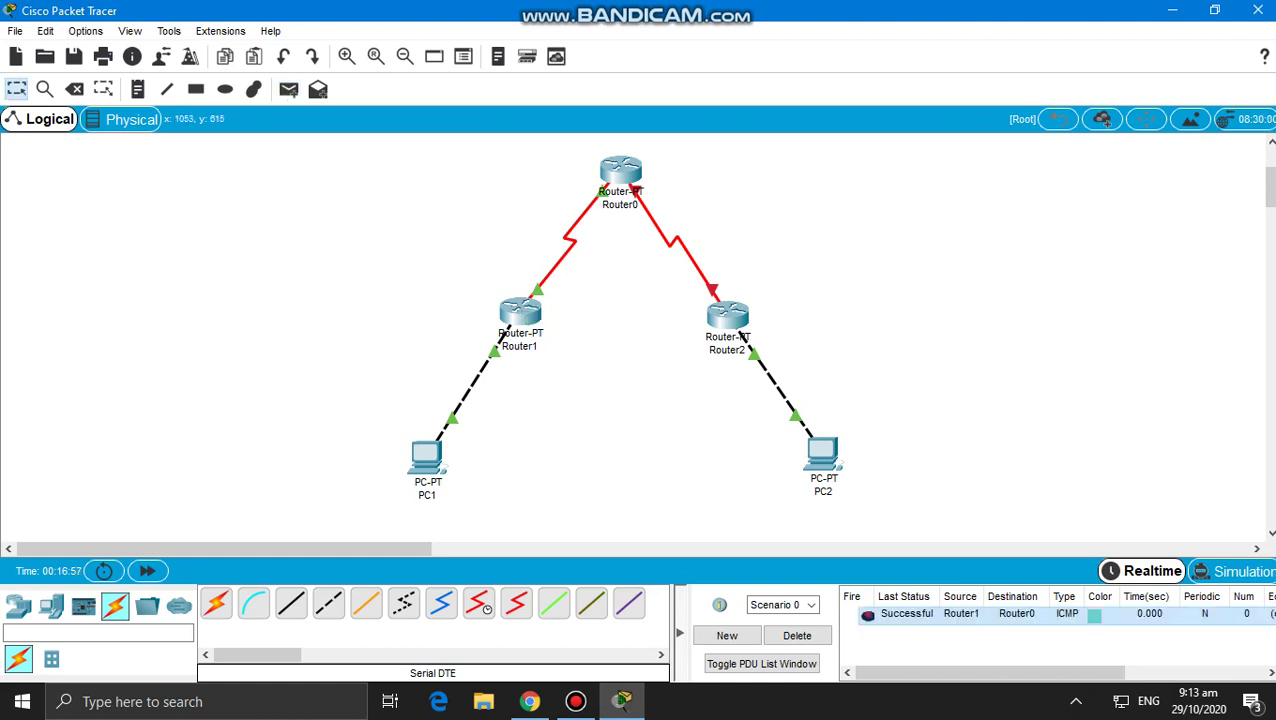
pyautogui.click(797, 635)
# Test the link from Router0 to Router1 with a simple PDU, and delete the test scenario.
pyautogui.click(288, 89)
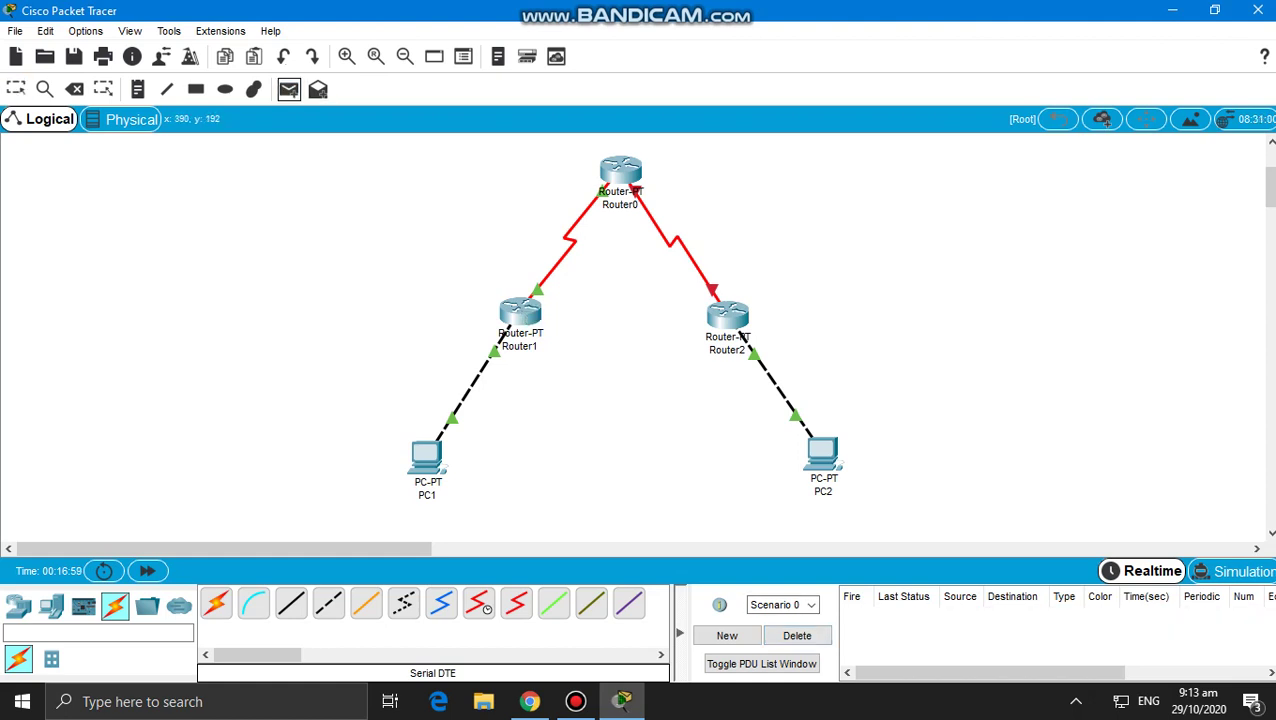
pyautogui.click(620, 172)
pyautogui.click(520, 312)
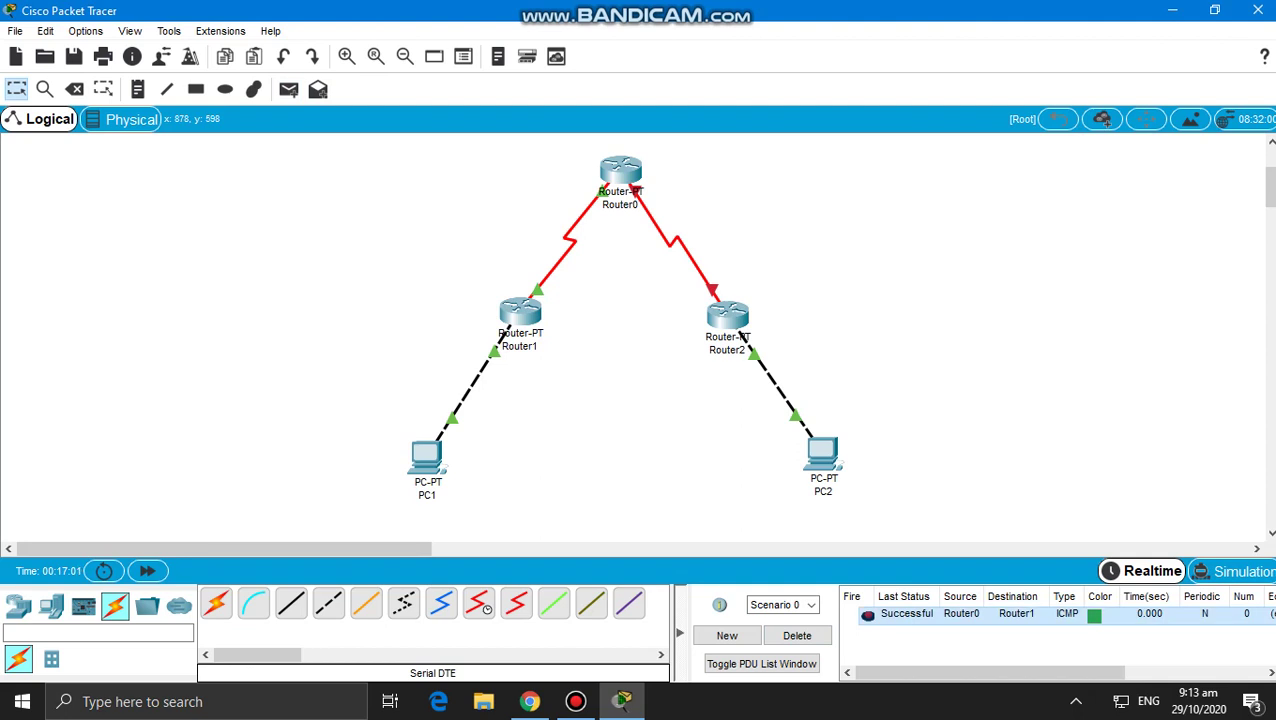
pyautogui.click(797, 635)
# Test connectivity from PC1 to Router0 with a simple PDU, and delete the test scenario.
pyautogui.click(288, 89)
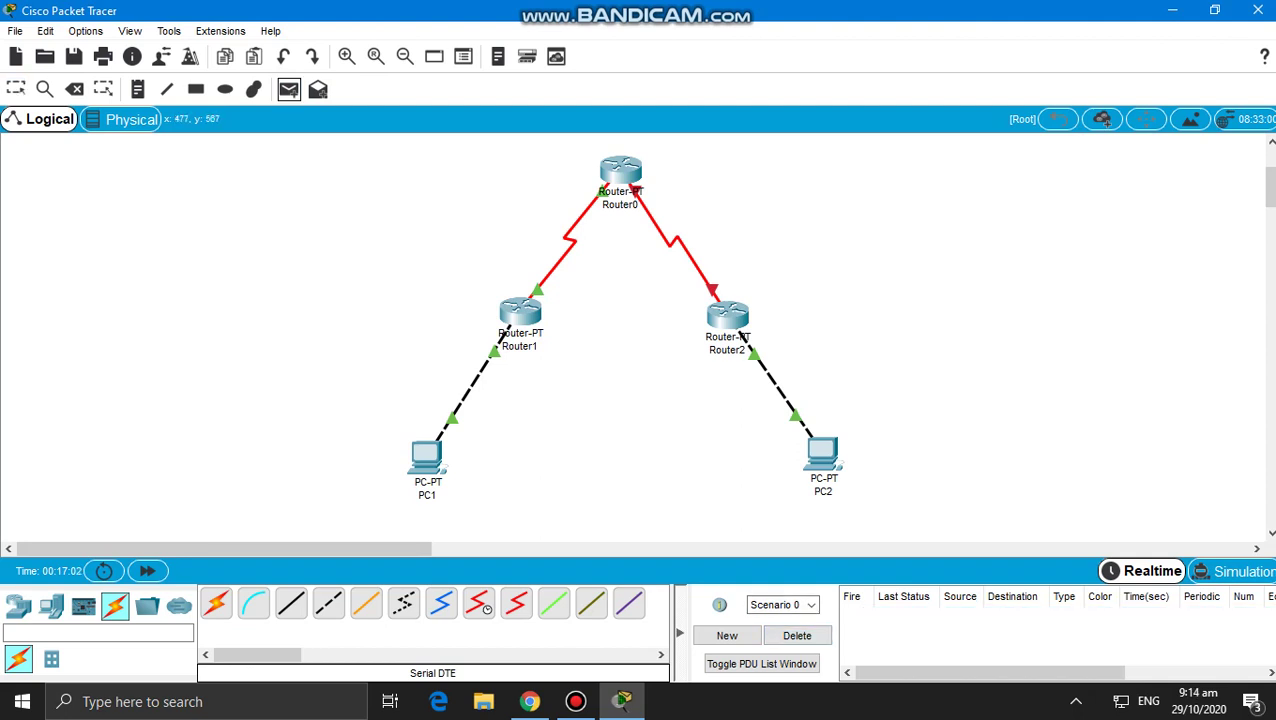
pyautogui.click(426, 456)
pyautogui.click(620, 172)
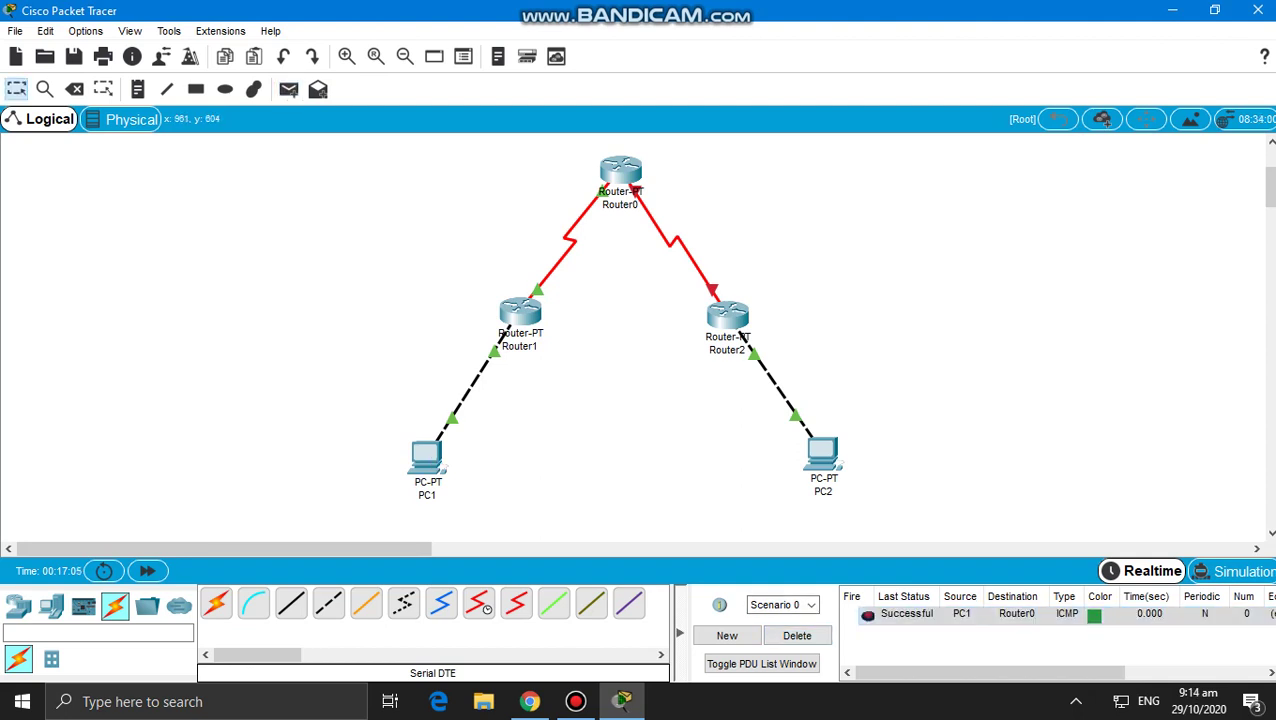
pyautogui.click(797, 635)
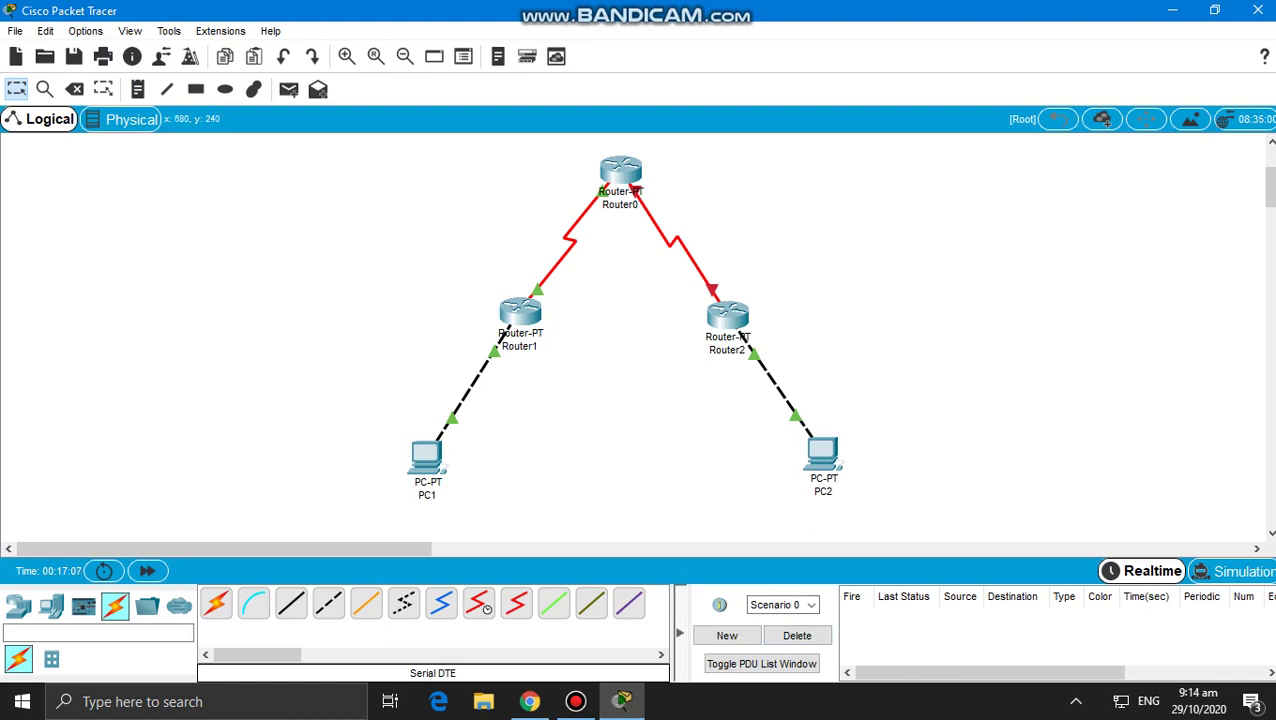
# Set the clock rate of Router2's Serial2/0 interface to 250000 and turn its port on.
pyautogui.click(727, 315)
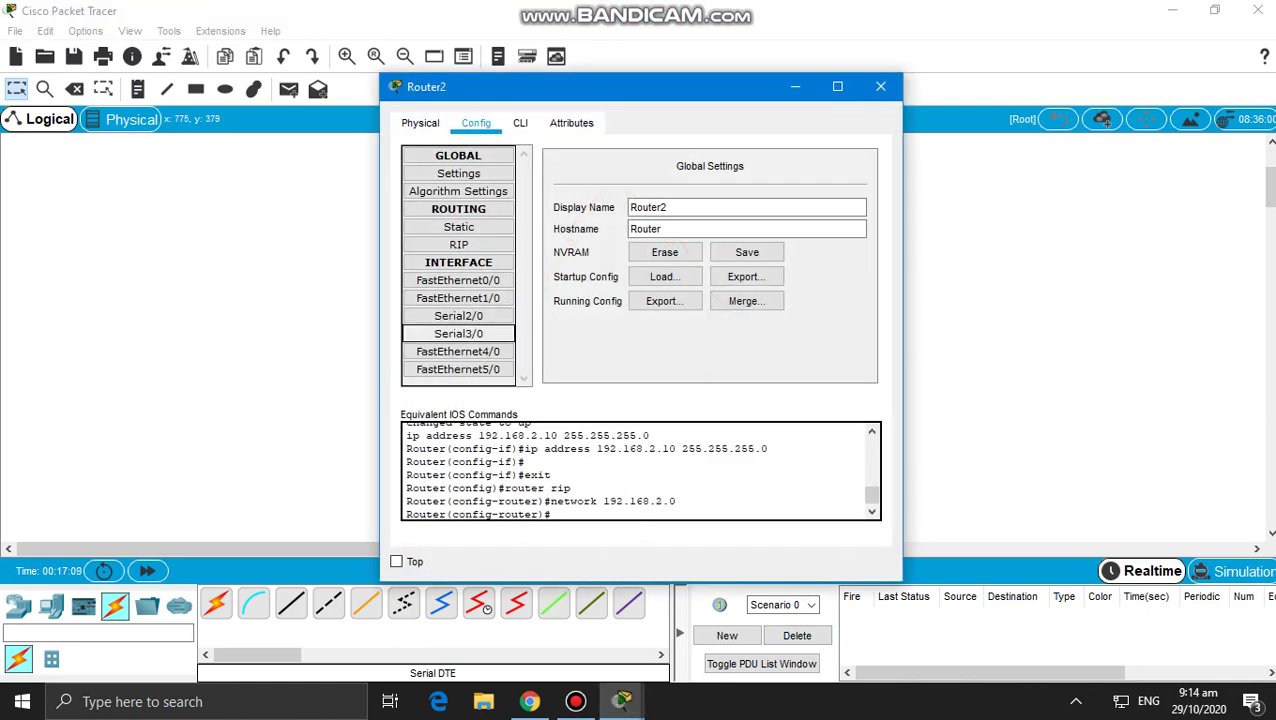
pyautogui.click(458, 316)
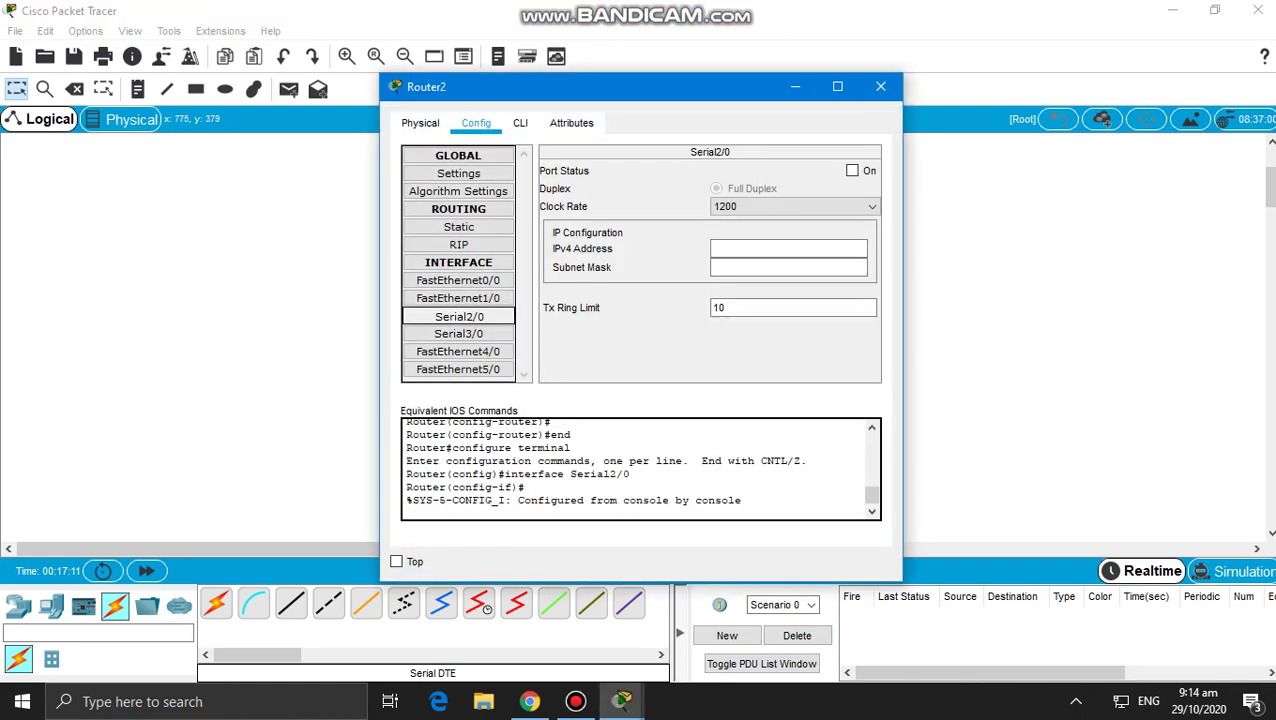
pyautogui.click(795, 206)
pyautogui.scroll(-1, 787, 313)
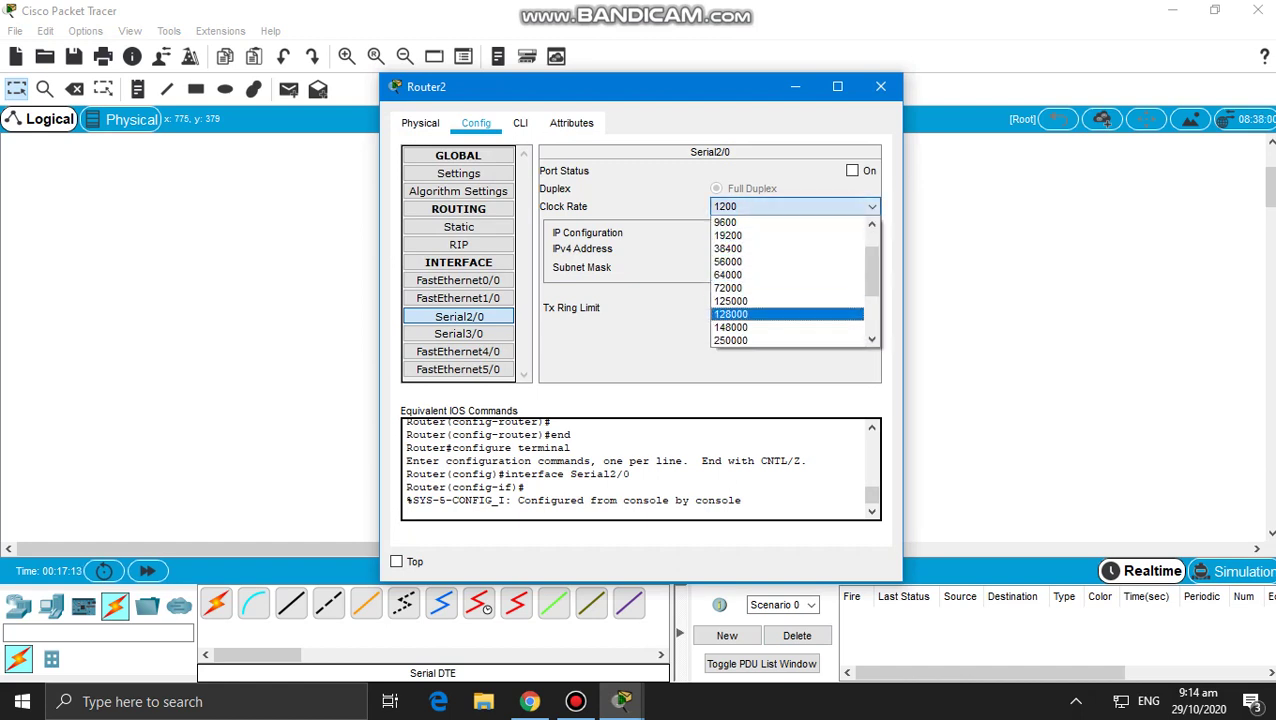
pyautogui.click(787, 340)
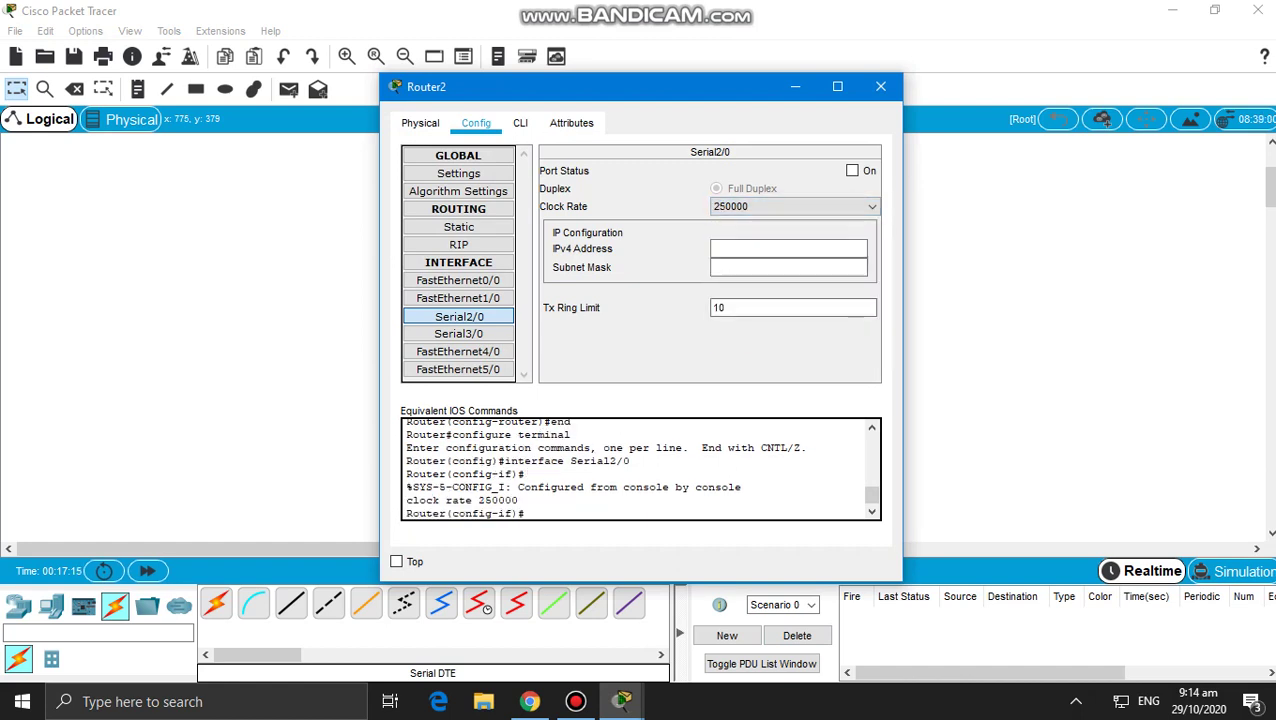
pyautogui.click(852, 171)
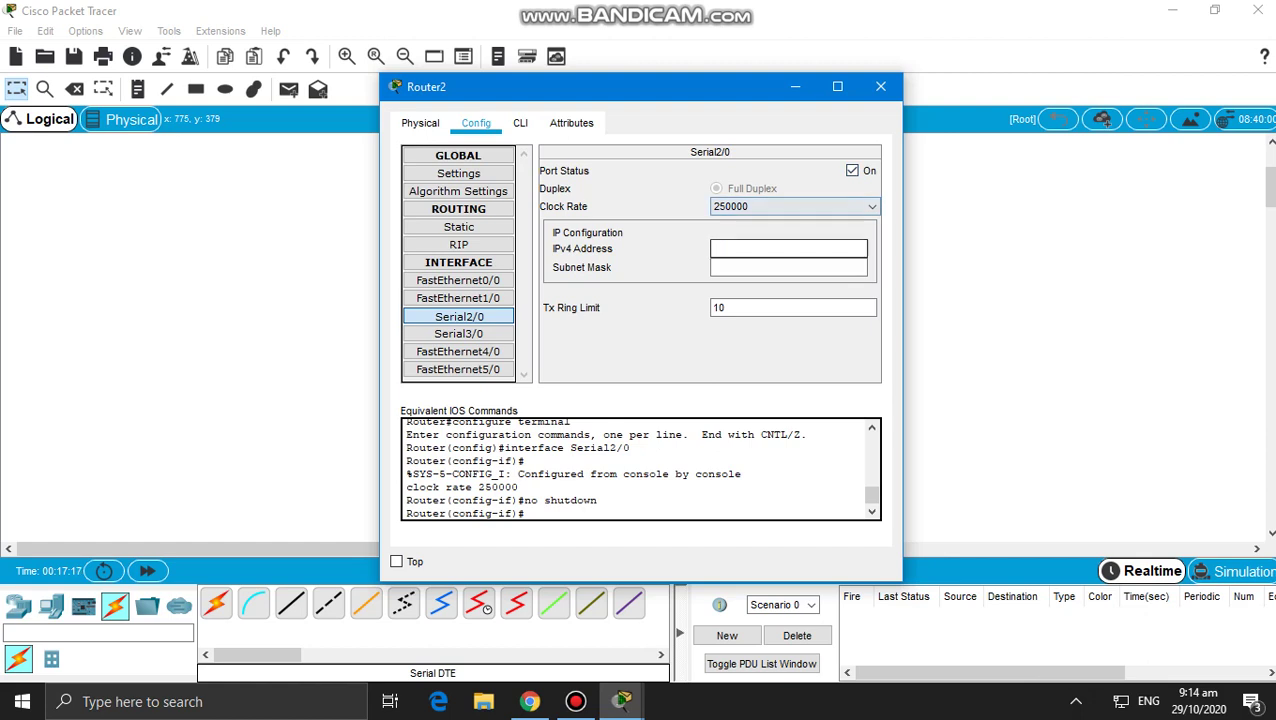
# Give Router2's Serial2/0 interface the IPv4 address 192.168.4.1 with subnet mask 255.255.255.0.
pyautogui.write('2')
pyautogui.press('BackSpace')
pyautogui.write('192.168.4')
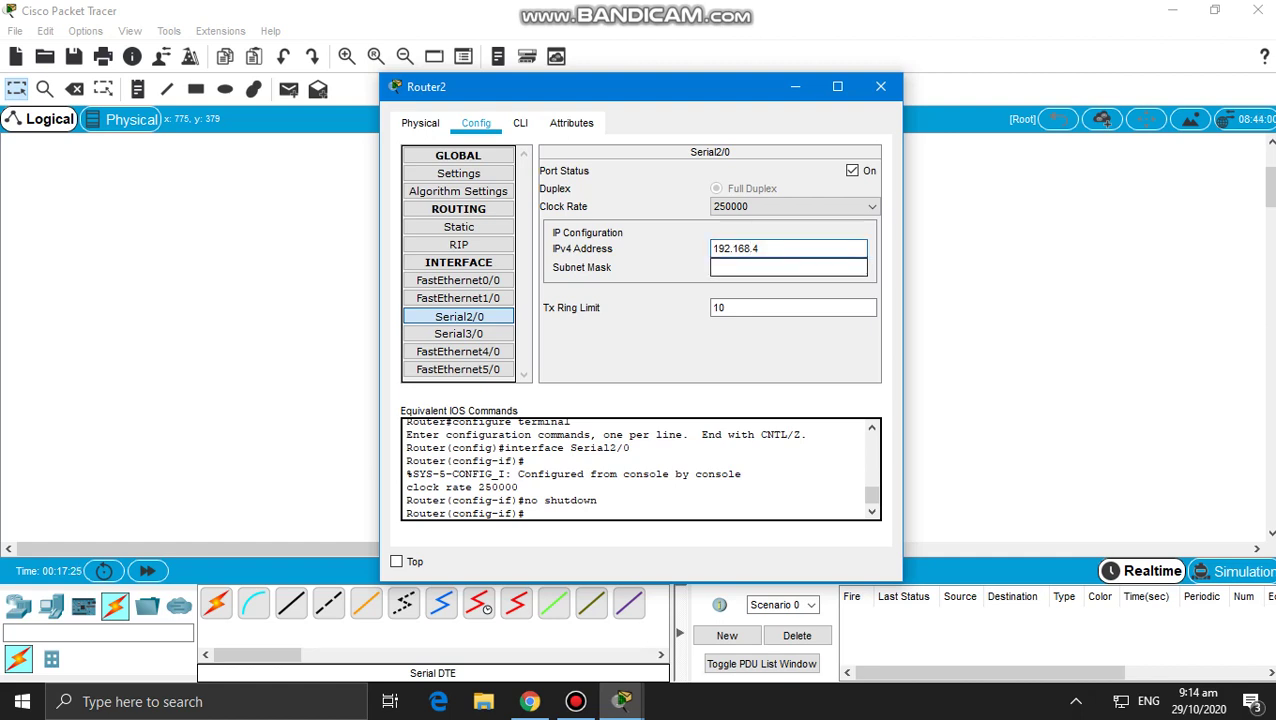
pyautogui.write('.1')
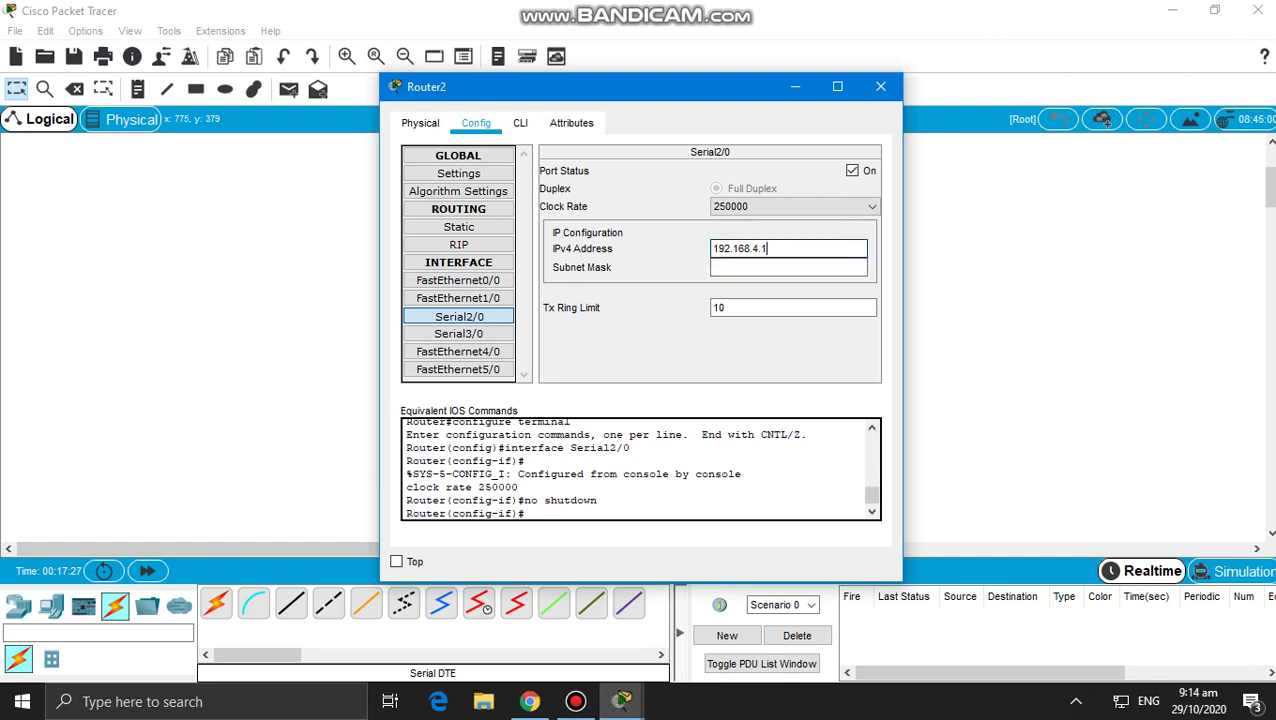
pyautogui.press('Tab')
# Copy the address 192.168.4.1 from Serial2/0, add it as a network to Router2's RIP routing, and close the configuration window.
pyautogui.click(750, 248)
pyautogui.doubleClick(750, 248)
pyautogui.hotkey('ctrl', 'c')
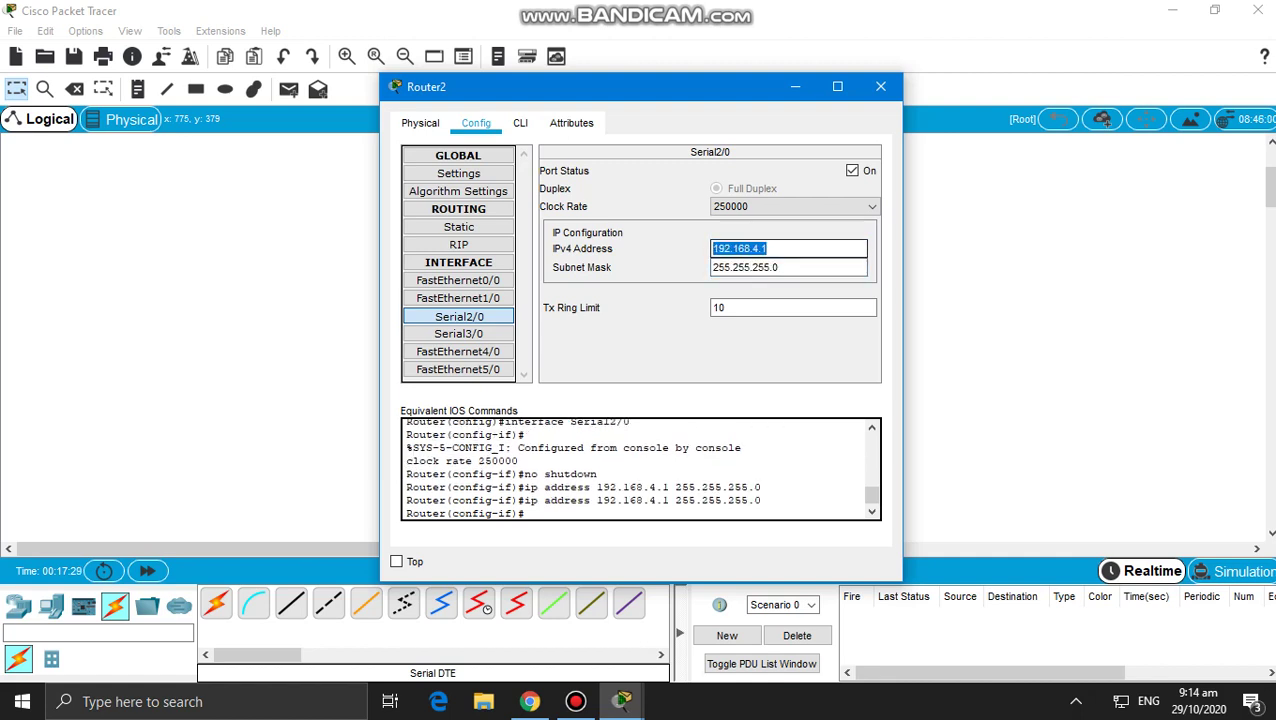
pyautogui.rightClick(750, 253)
pyautogui.click(793, 332)
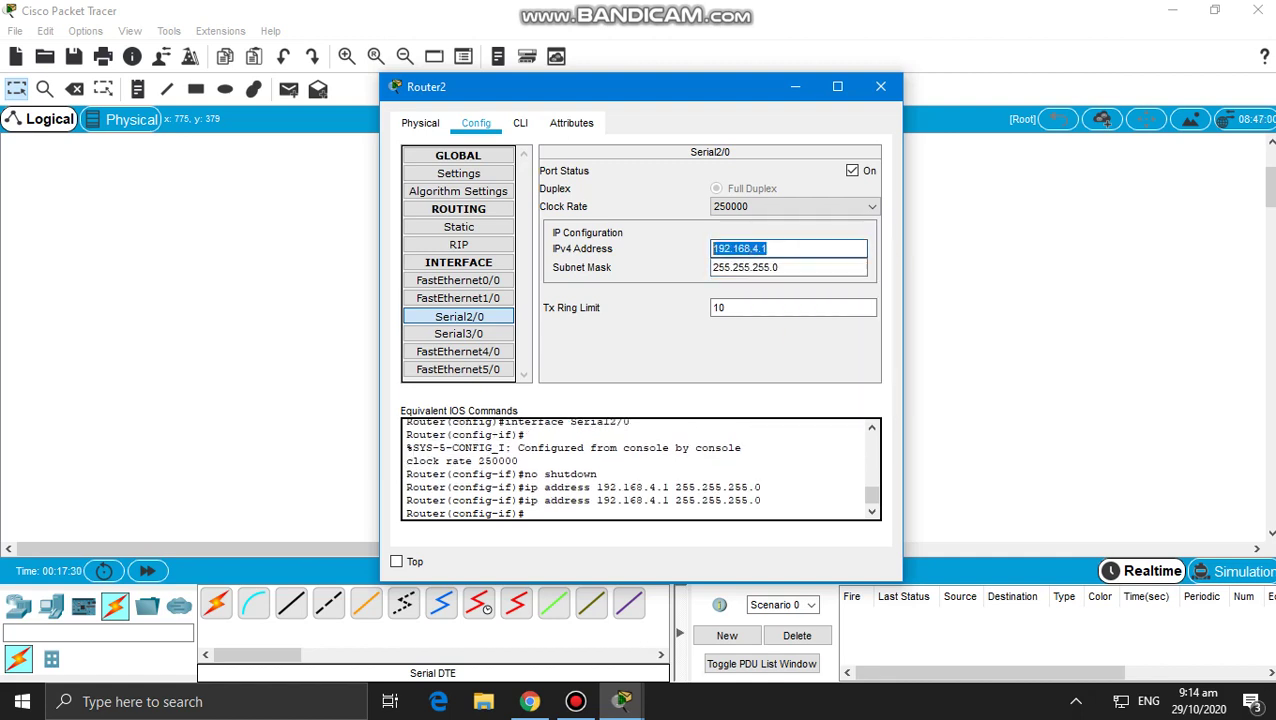
pyautogui.click(793, 340)
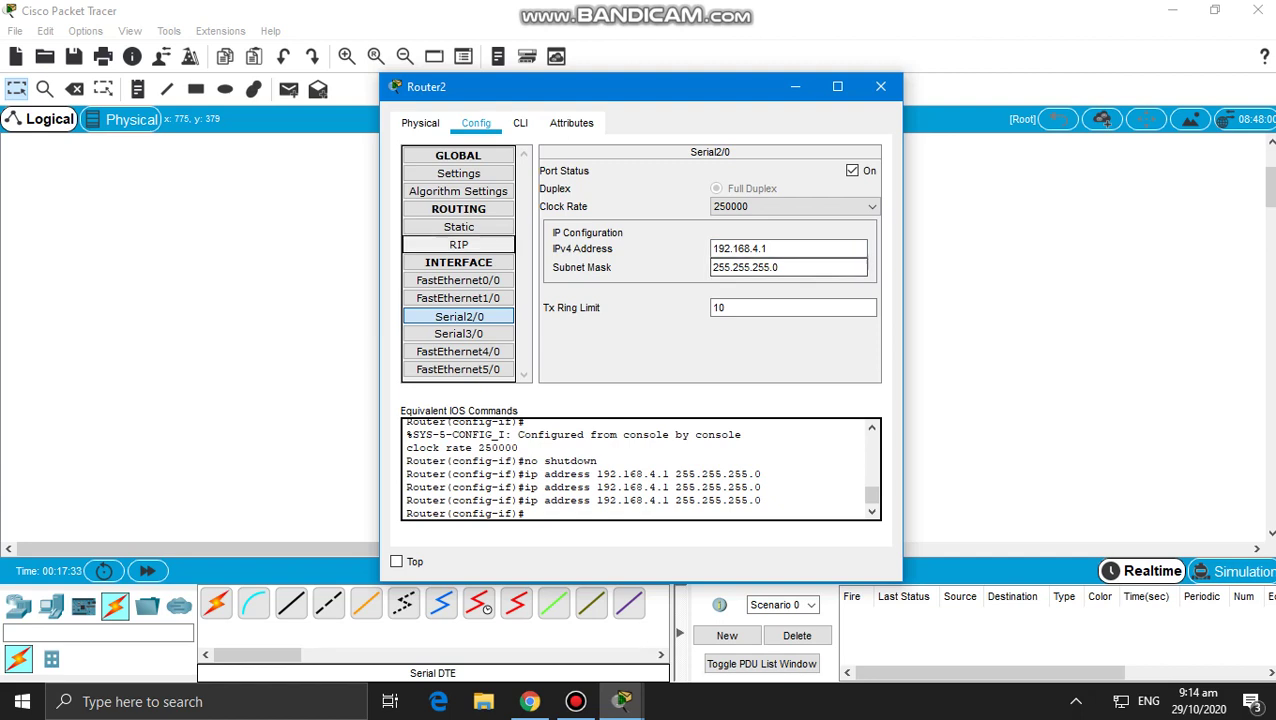
pyautogui.click(459, 245)
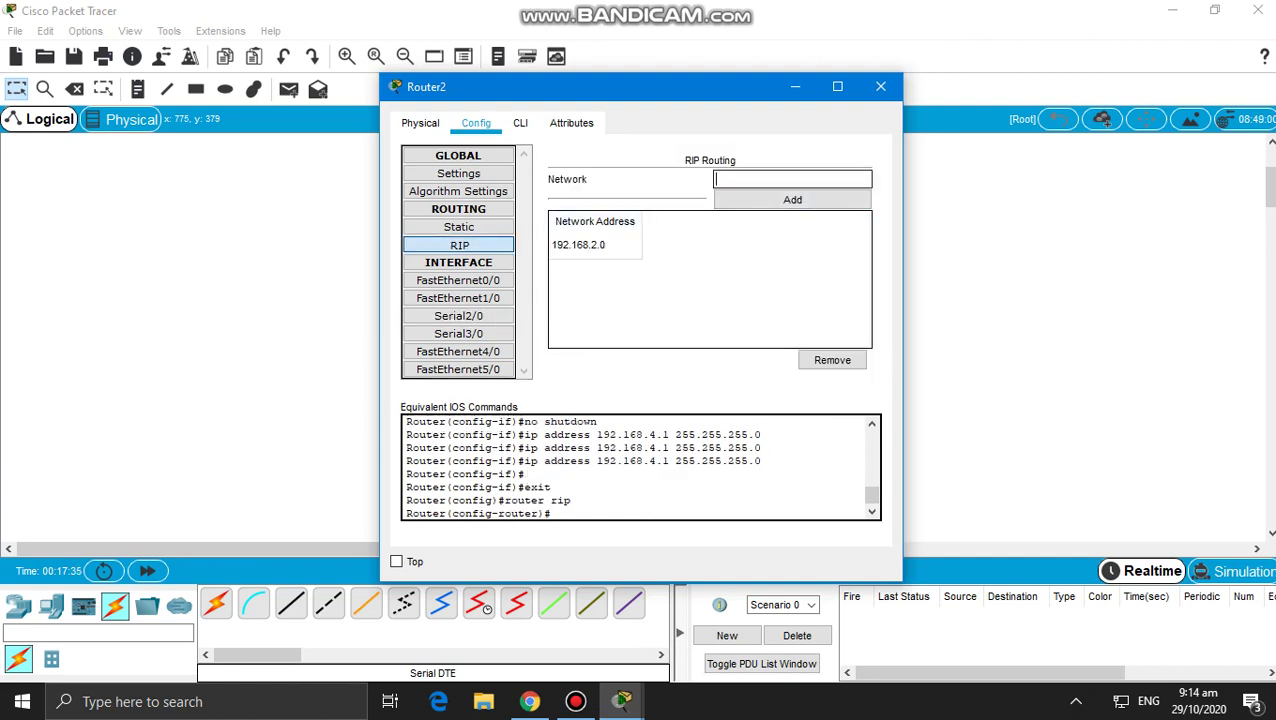
pyautogui.hotkey('ctrl', 'v')
pyautogui.click(793, 200)
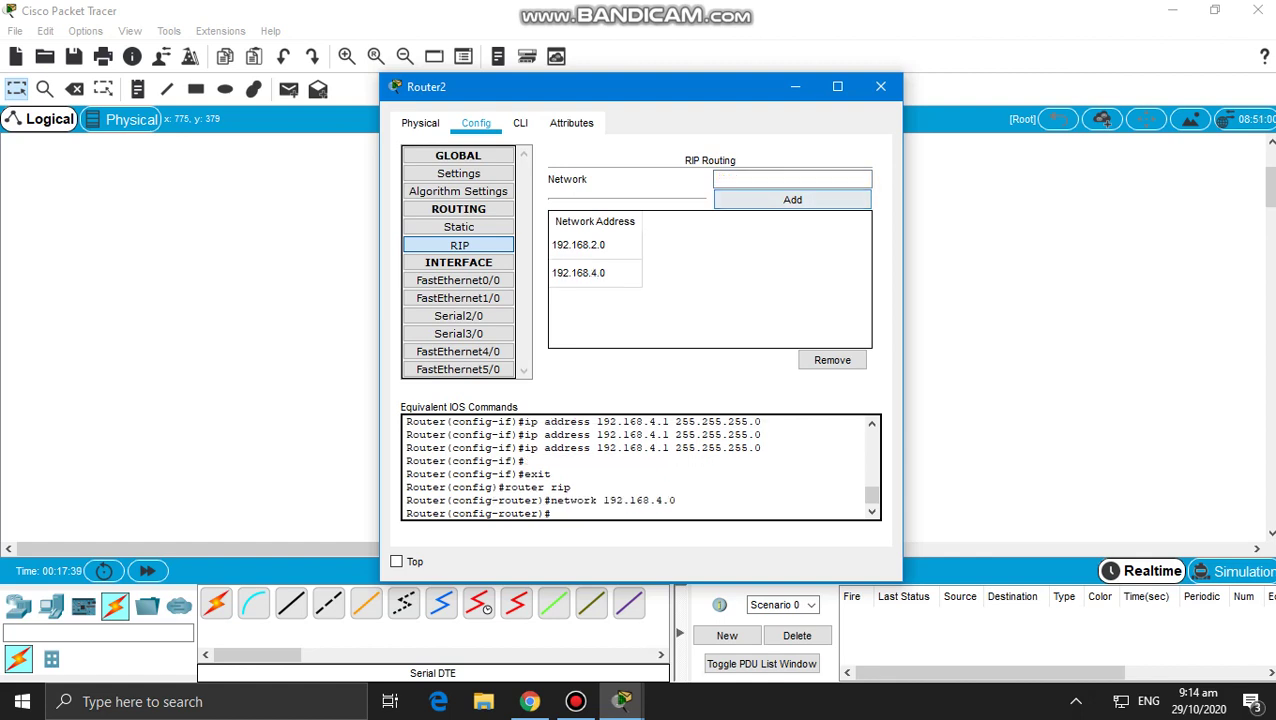
pyautogui.click(880, 86)
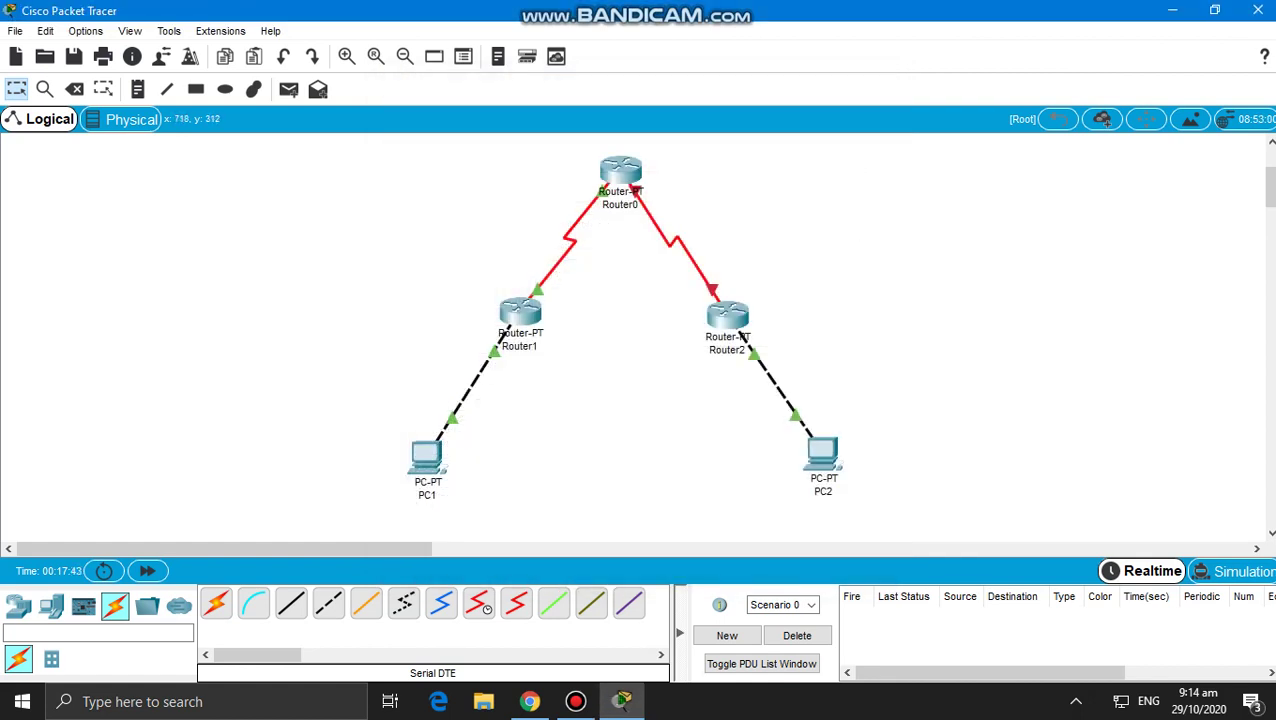
# Turn off Router2's Serial2/0 port, clear its IPv4 address and subnet mask, and close the configuration window.
pyautogui.click(741, 336)
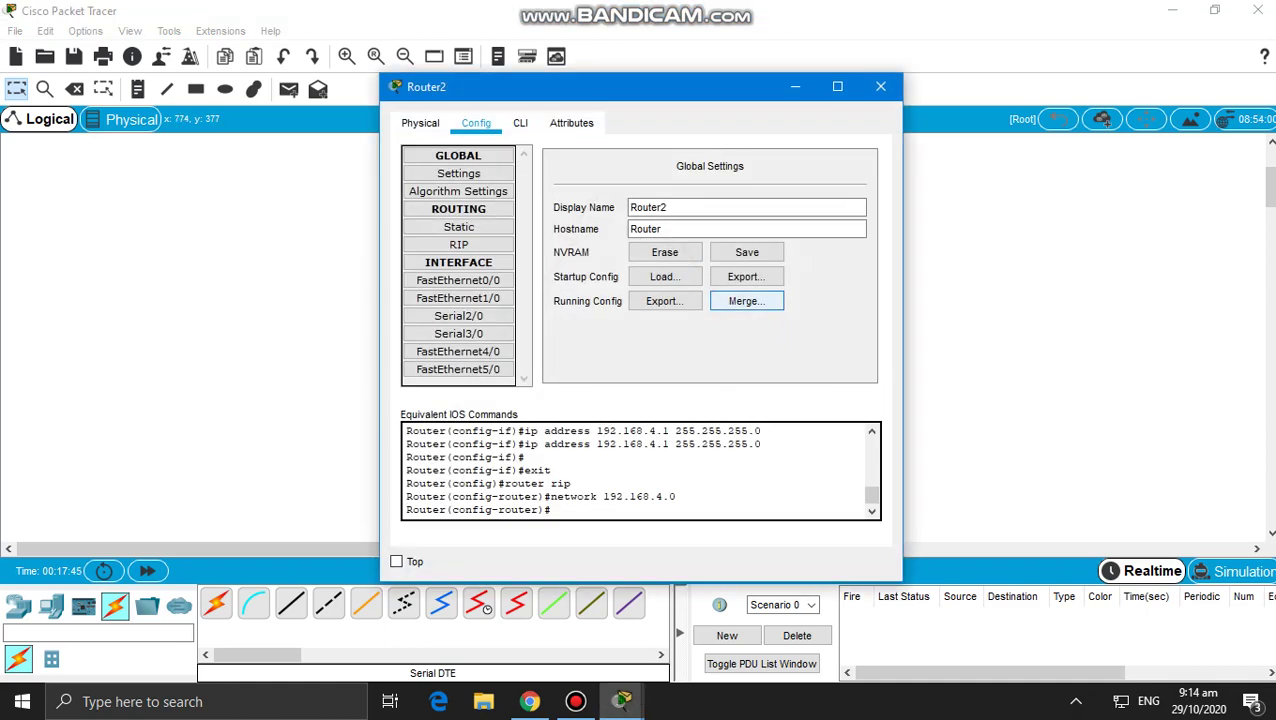
pyautogui.click(458, 315)
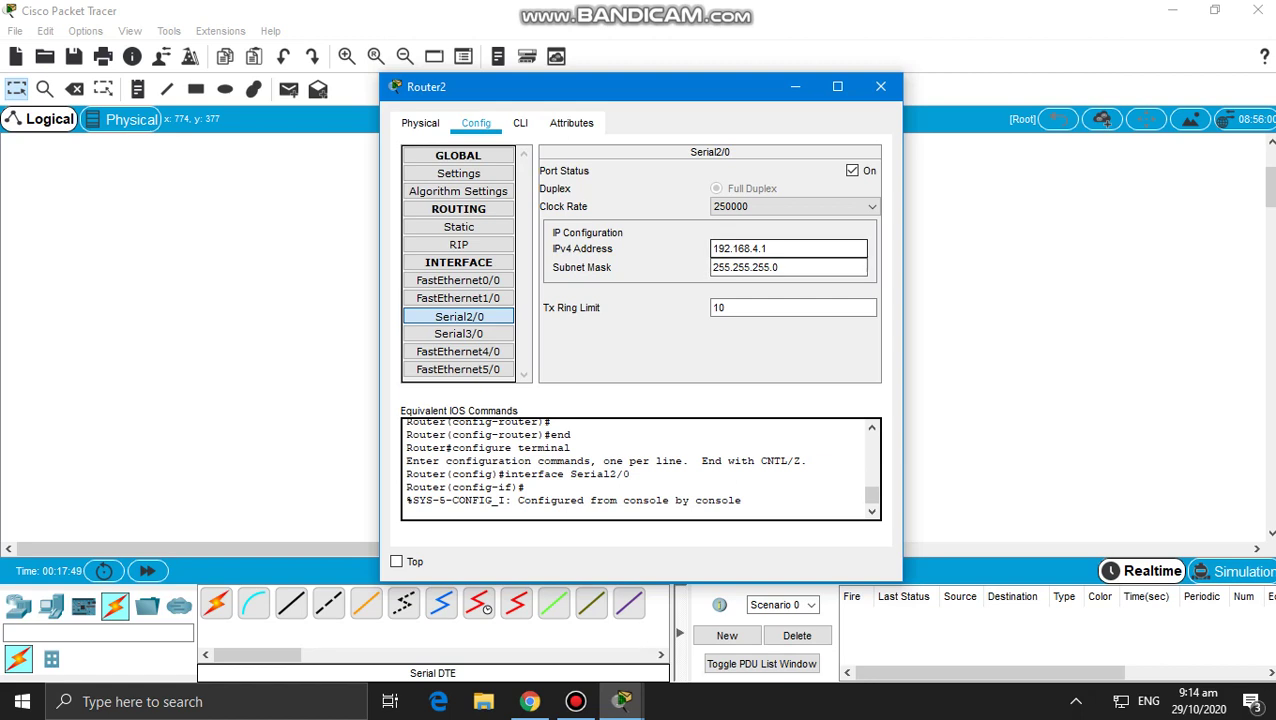
pyautogui.click(852, 171)
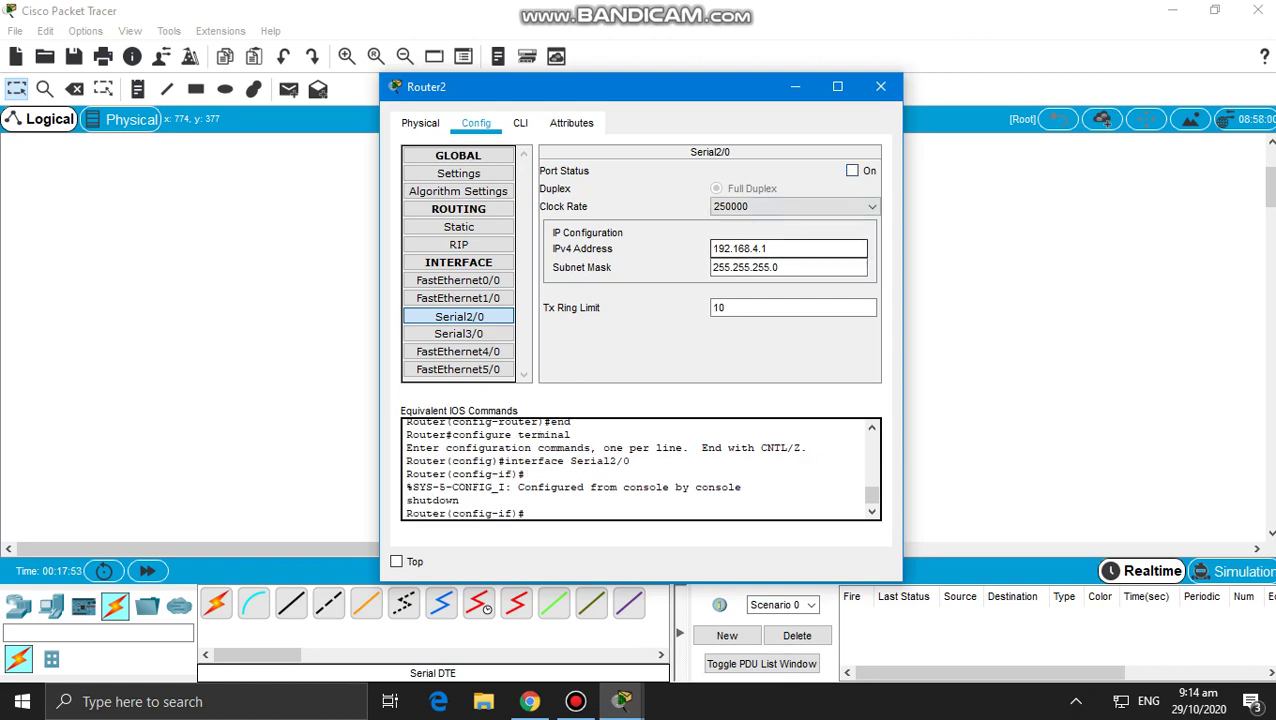
pyautogui.press('BackSpace')
pyautogui.press('BackSpace')
pyautogui.press('BackSpace')
pyautogui.press('BackSpace')
pyautogui.press('BackSpace')
pyautogui.press('BackSpace')
pyautogui.press('BackSpace')
pyautogui.press('BackSpace')
pyautogui.press('BackSpace')
pyautogui.press('BackSpace')
pyautogui.press('Tab')
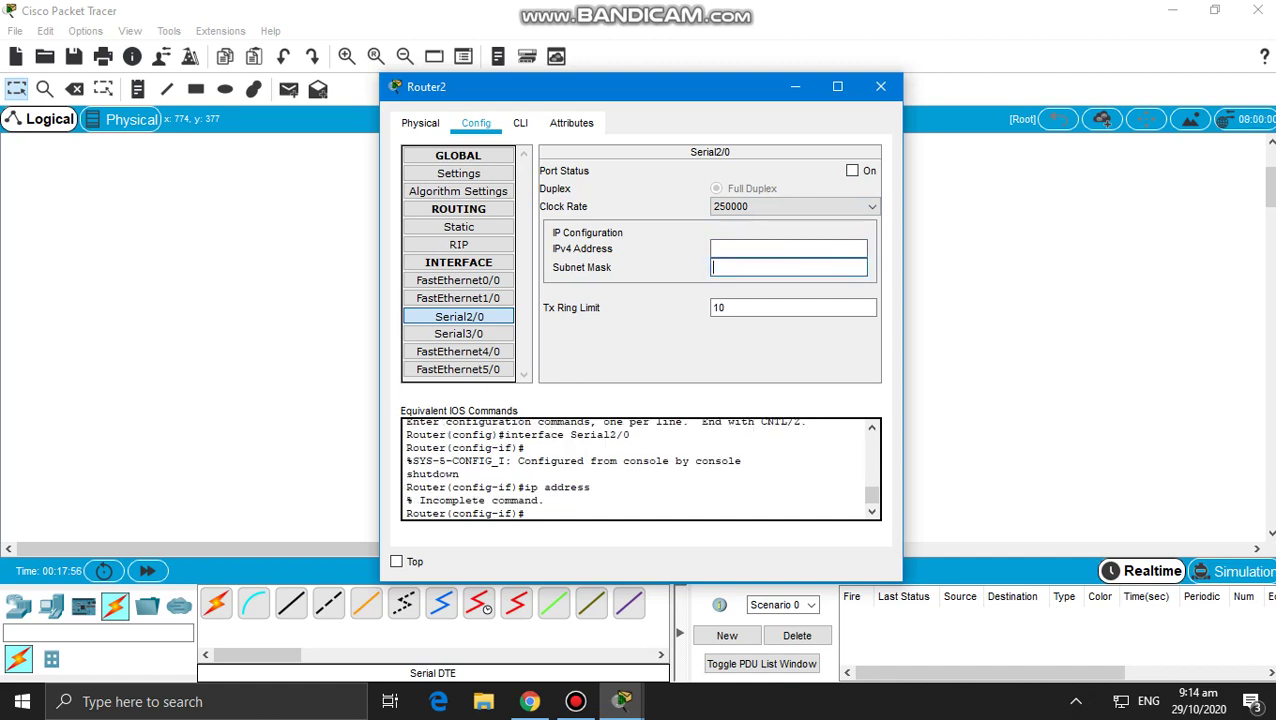
pyautogui.click(880, 86)
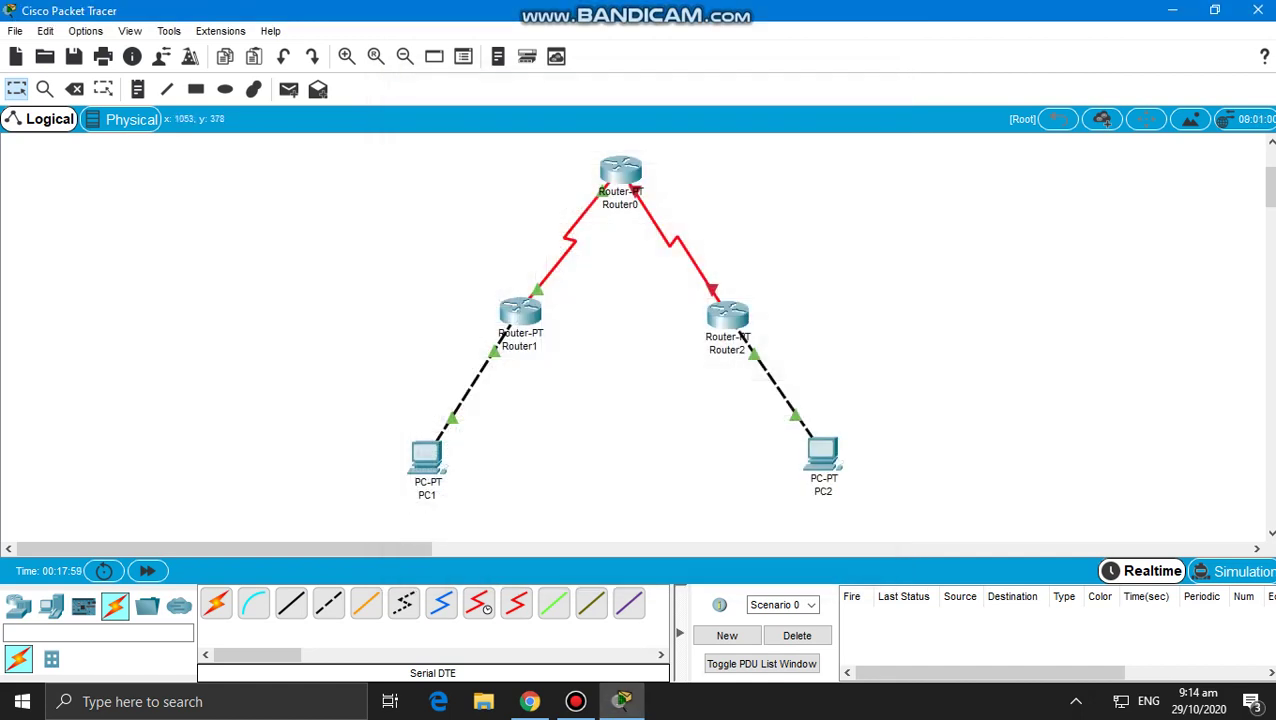
# Set the clock rate of Router2's Serial3/0 interface to 250000 and turn its port on.
pyautogui.click(735, 322)
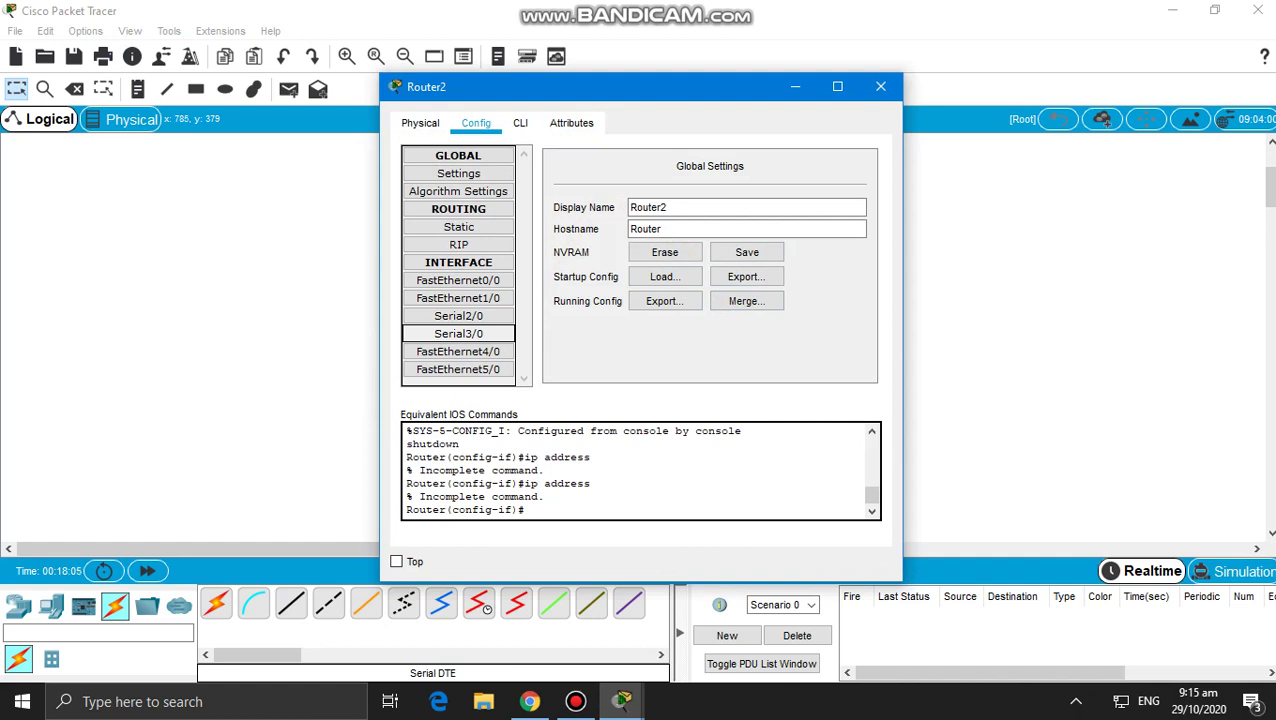
pyautogui.click(459, 316)
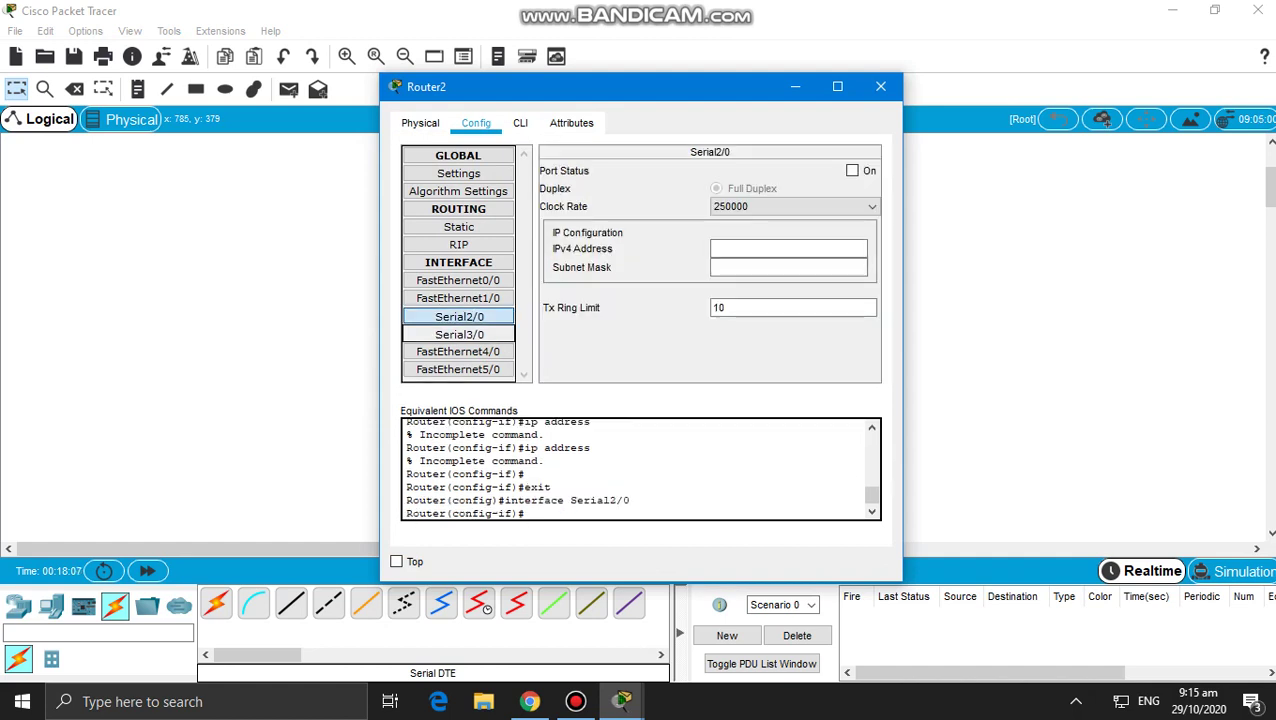
pyautogui.click(459, 334)
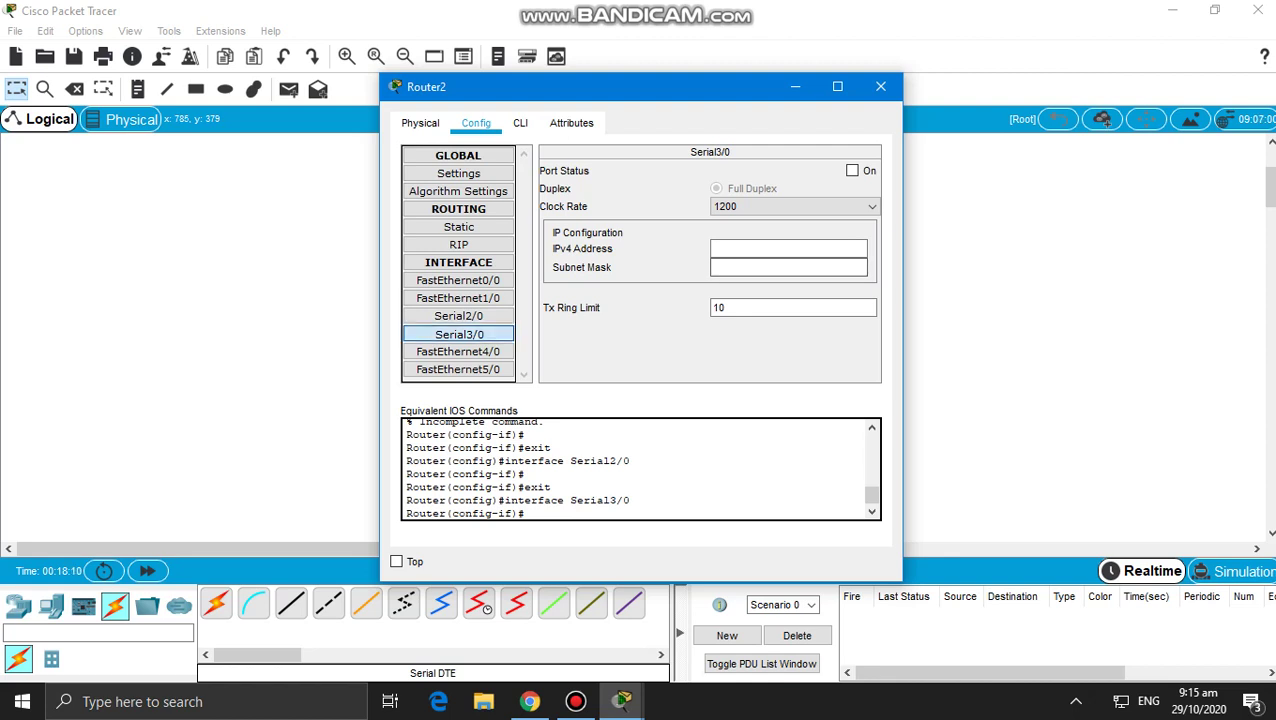
pyautogui.click(790, 207)
pyautogui.scroll(-1, 787, 314)
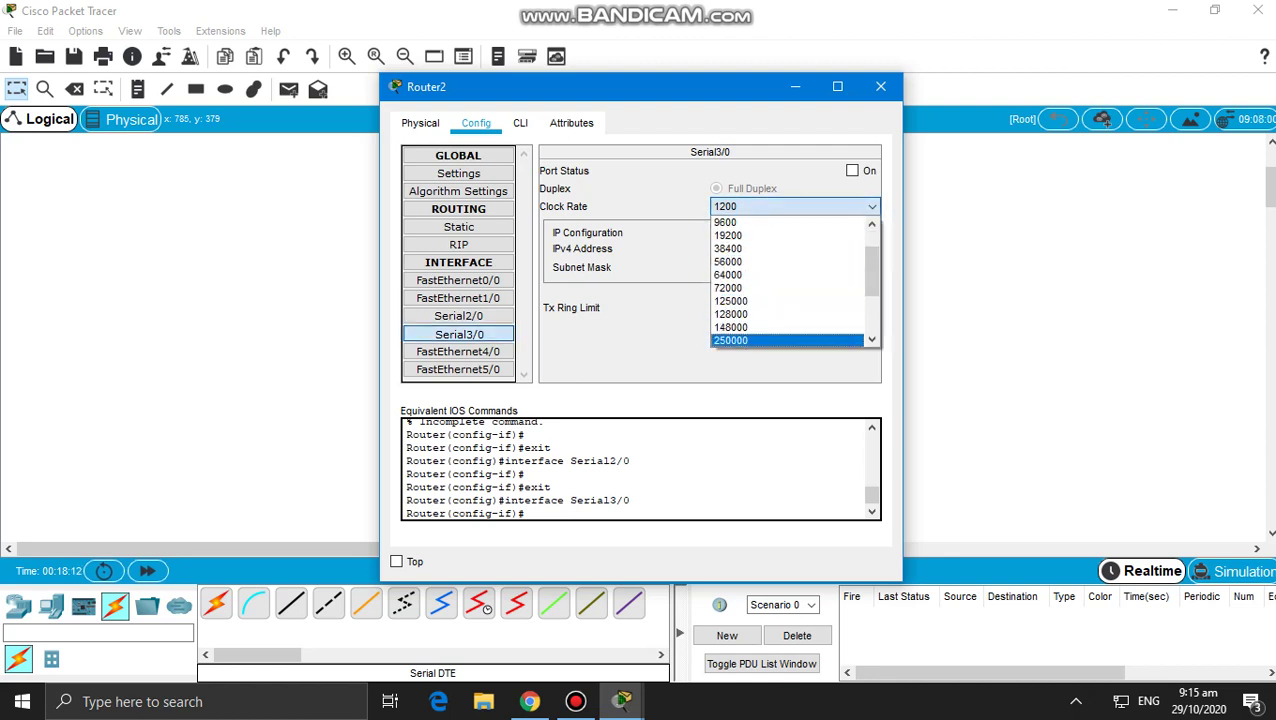
pyautogui.click(787, 340)
pyautogui.click(853, 171)
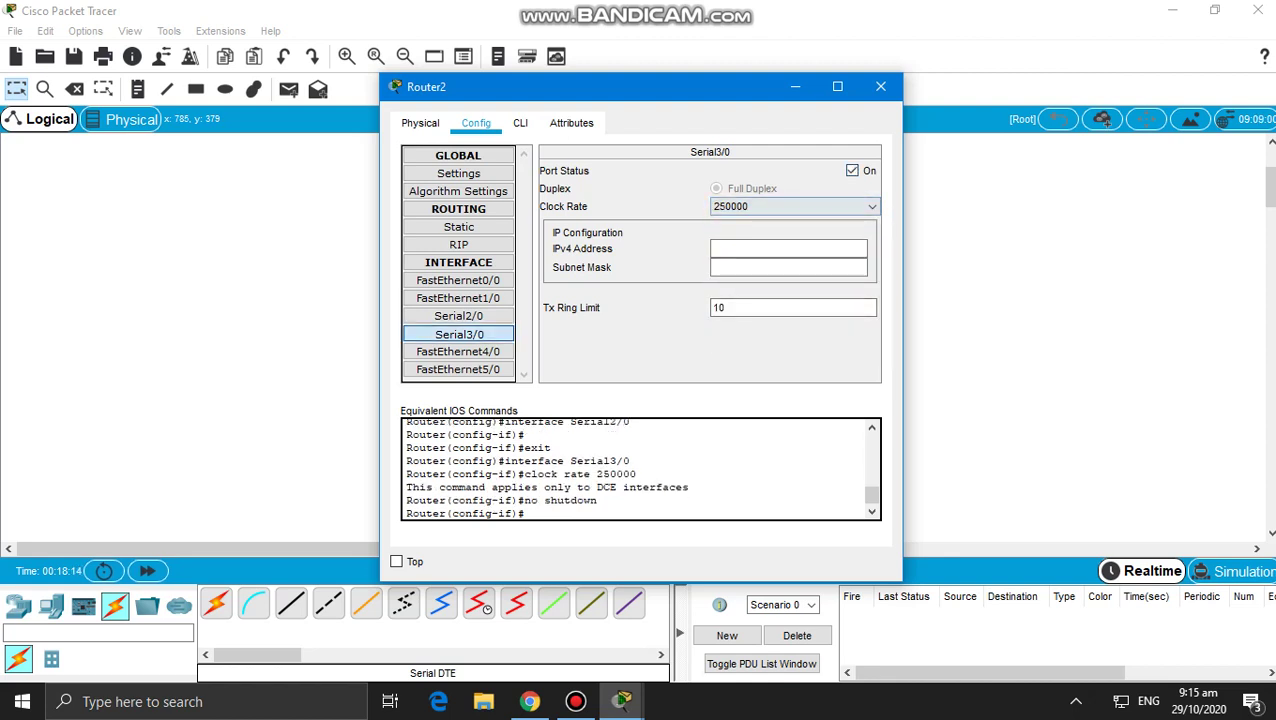
# Give Router2's Serial3/0 interface the IPv4 address 192.168.4.1 with subnet mask 255.255.255.0, and close the configuration window.
pyautogui.click(788, 249)
pyautogui.write('192.168.4.1')
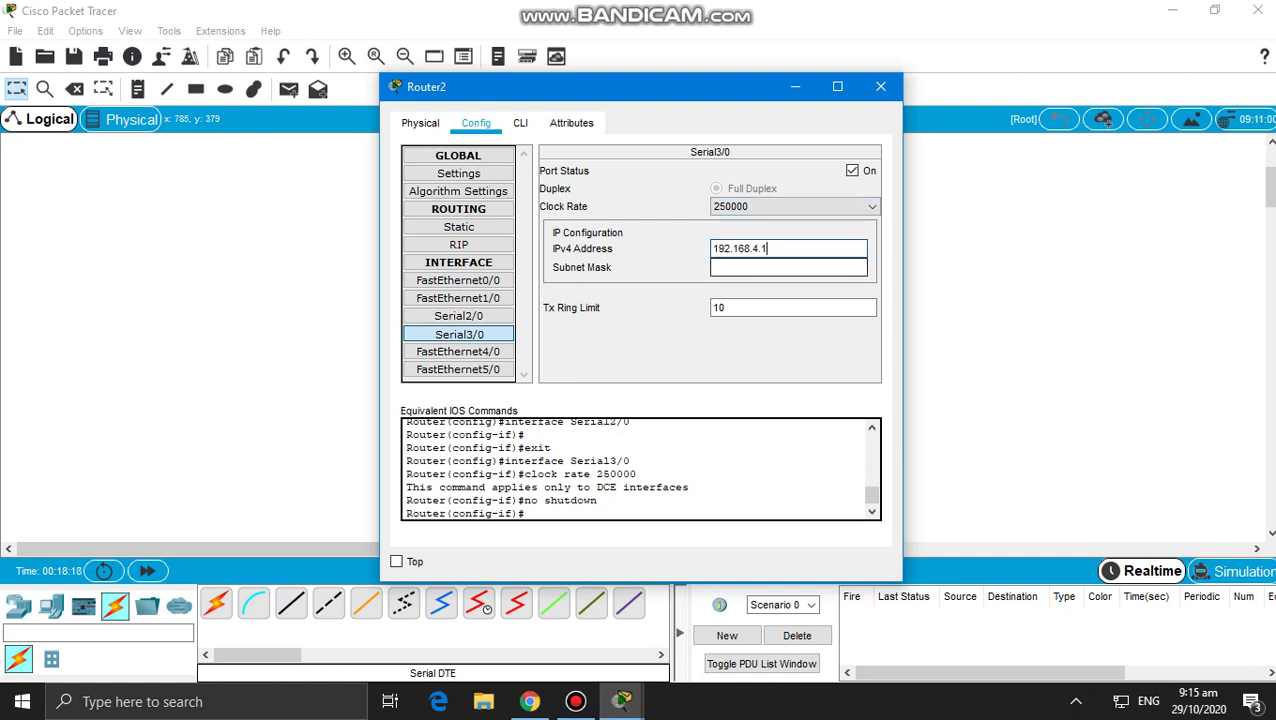
pyautogui.click(752, 267)
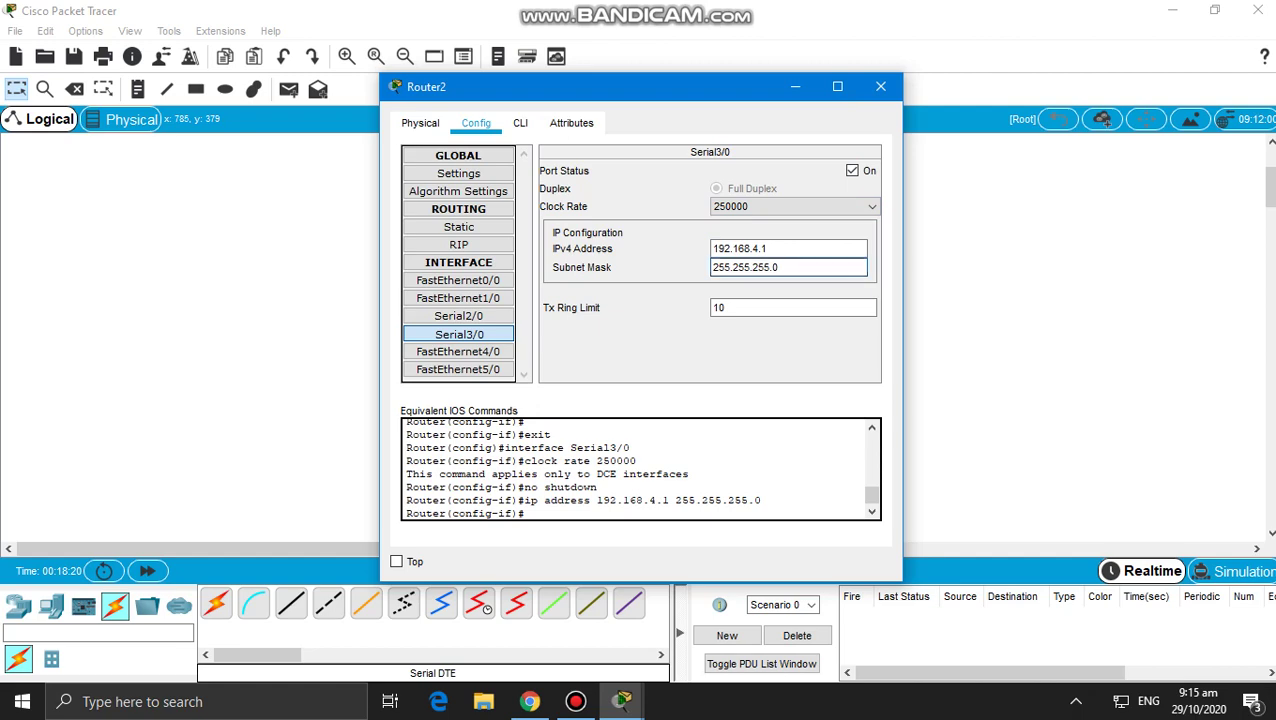
pyautogui.click(880, 86)
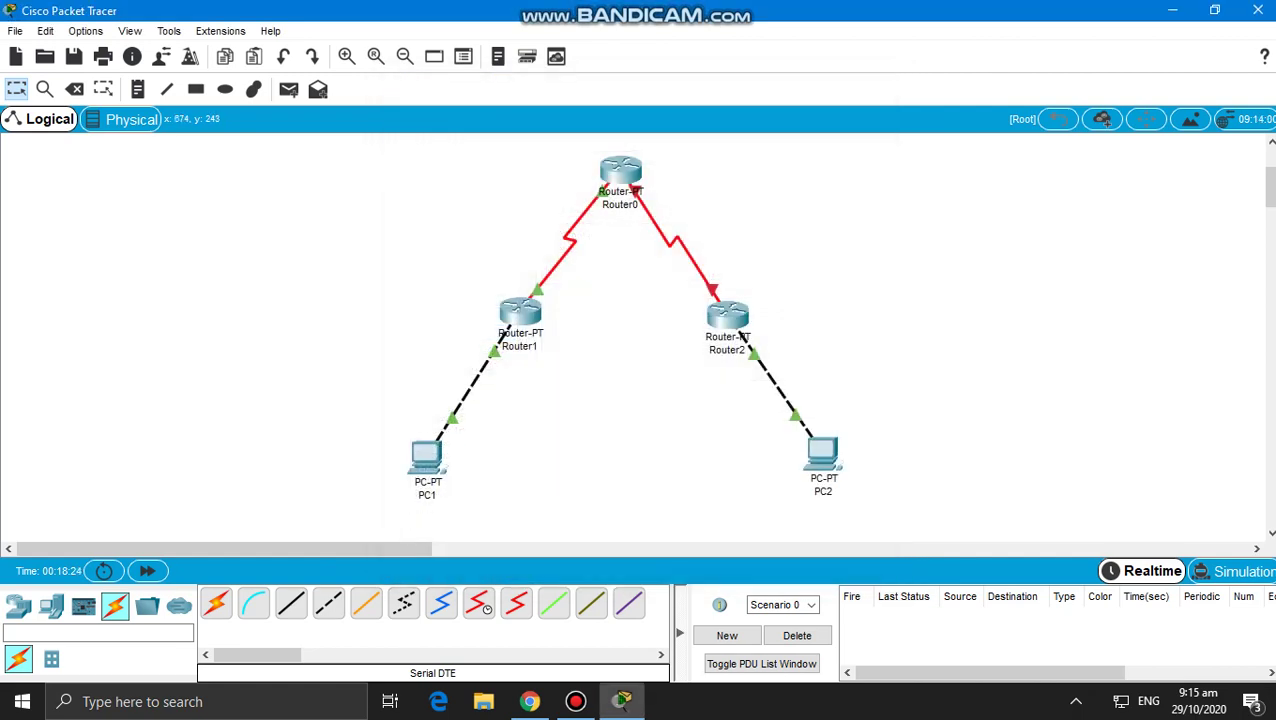
# Set the clock rate of Router0's Serial3/0 interface to 250000.
pyautogui.click(620, 172)
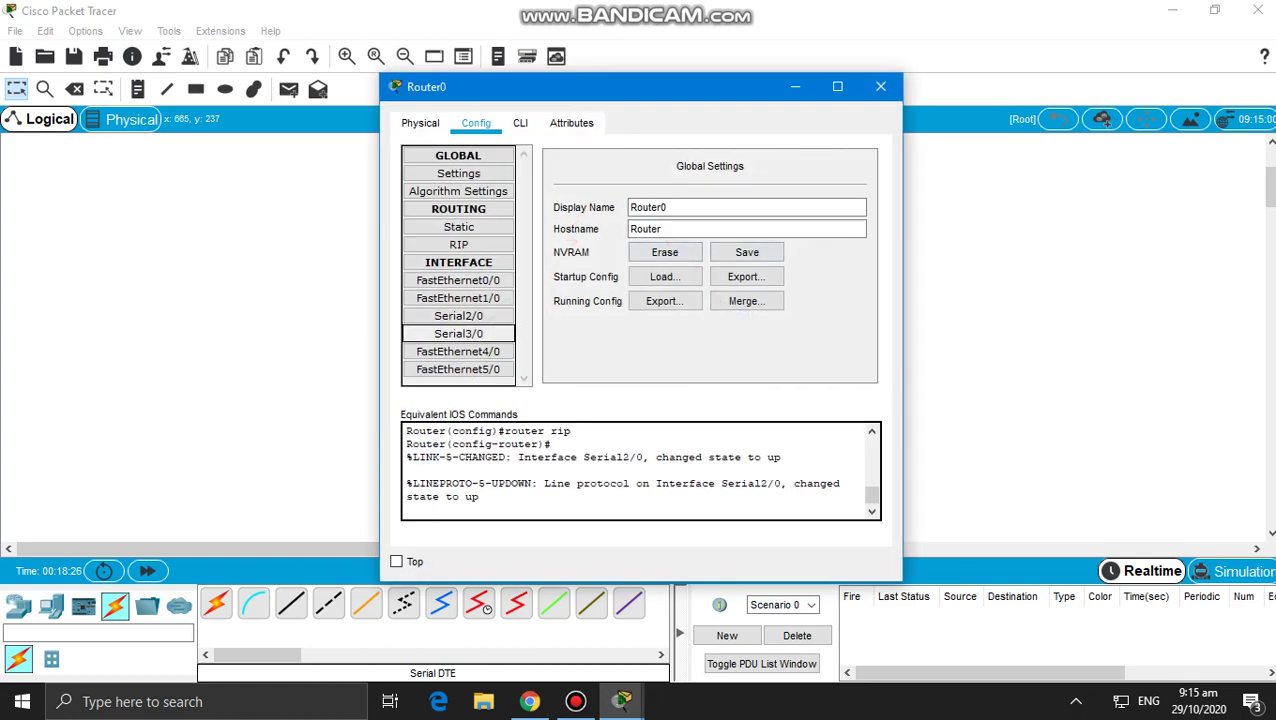
pyautogui.click(458, 333)
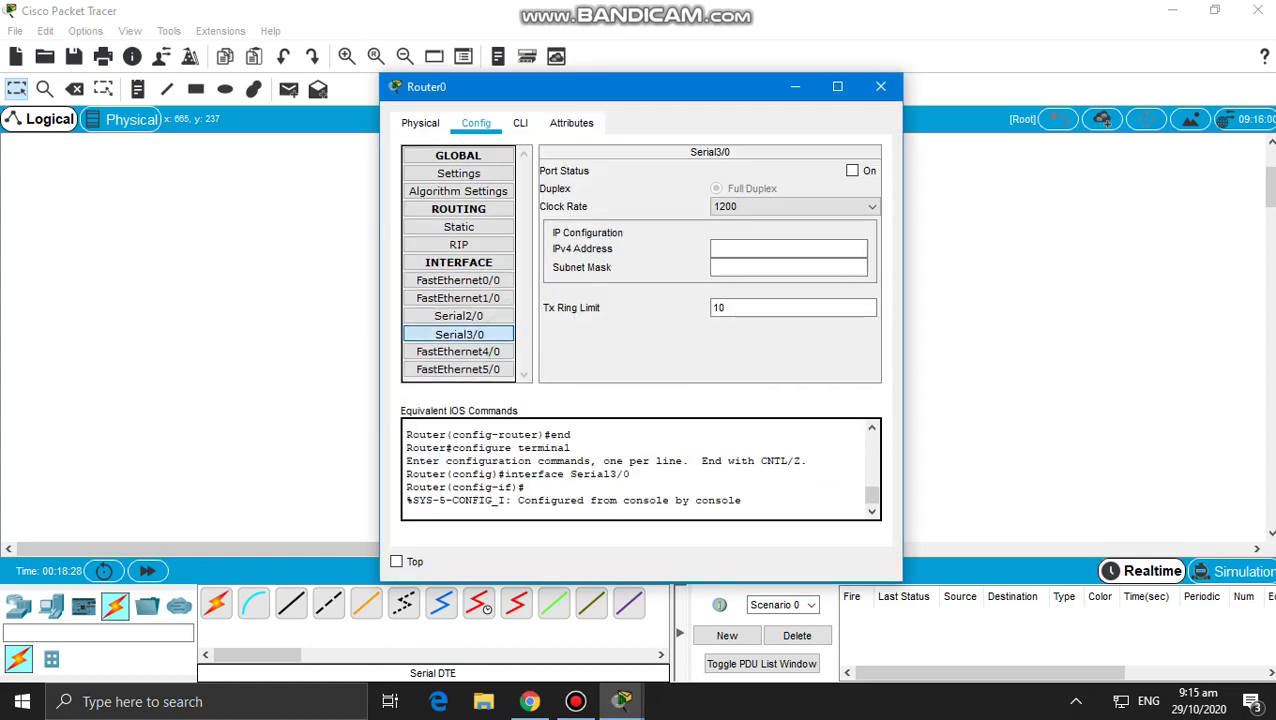
pyautogui.click(794, 206)
pyautogui.scroll(-1, 787, 314)
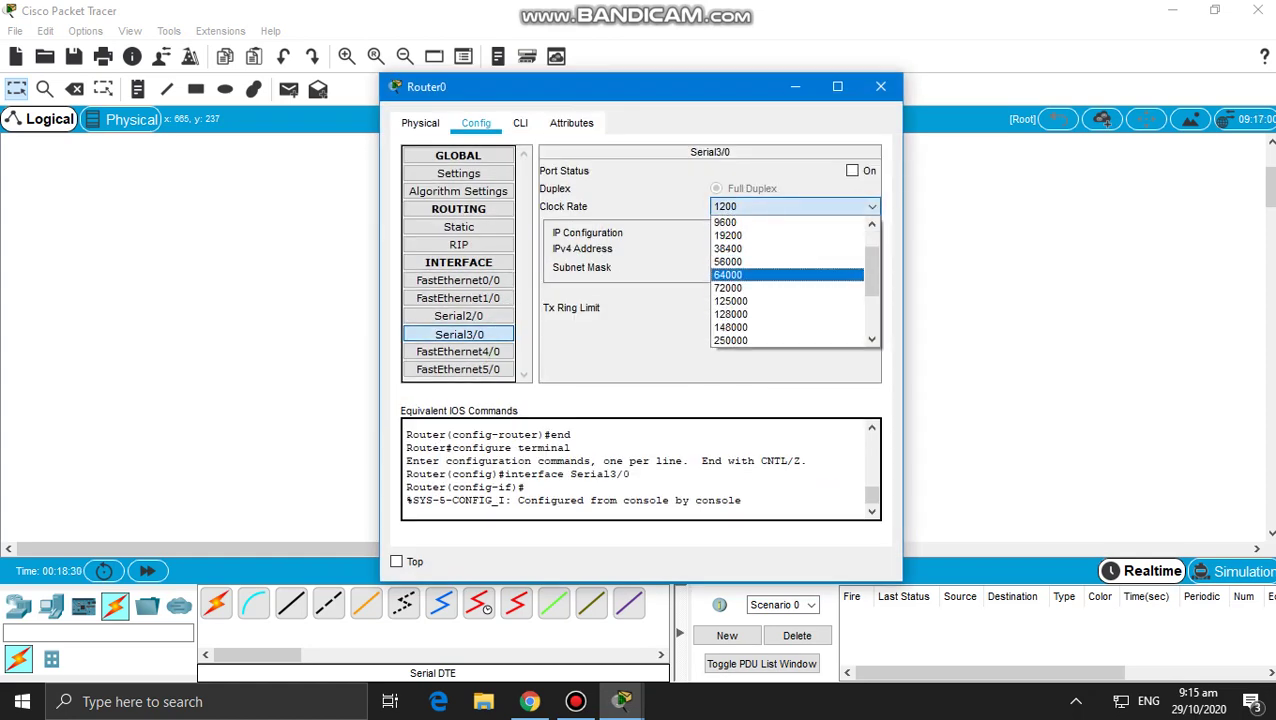
pyautogui.click(786, 340)
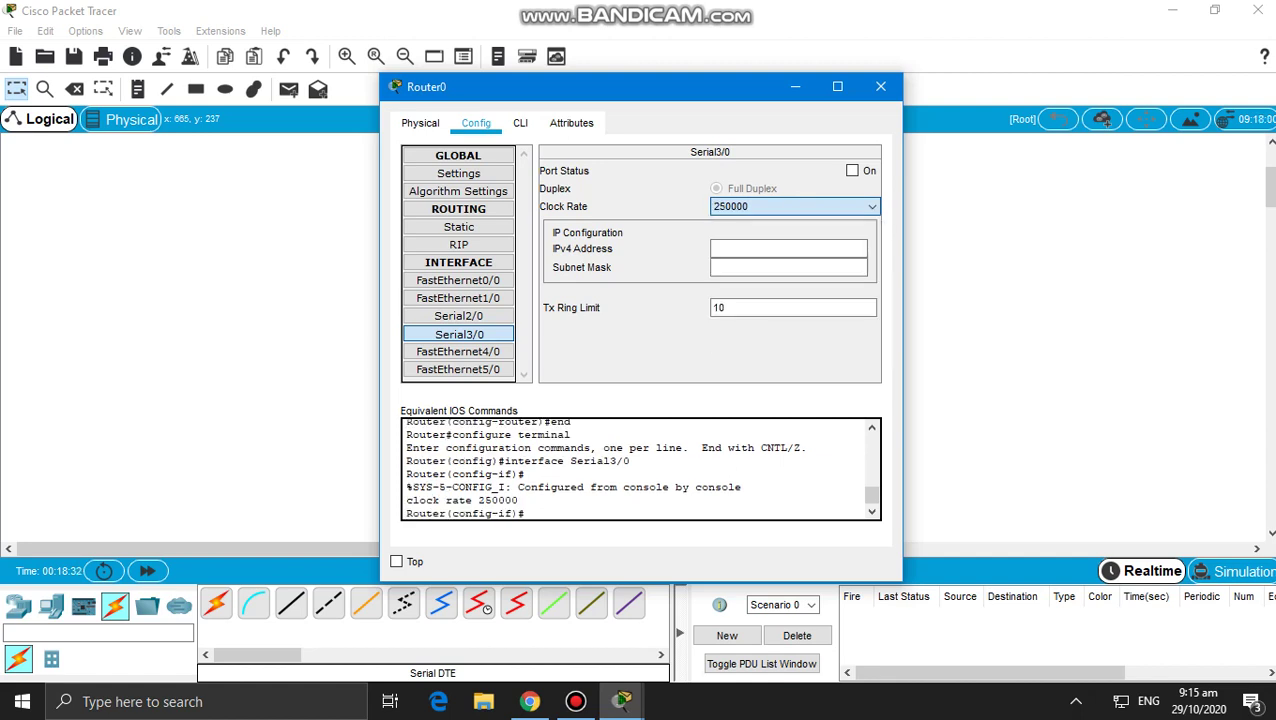
# Turn on Router0's Serial3/0 port and give it the IPv4 address 192.168.4.10 with subnet mask 255.255.255.0.
pyautogui.click(852, 171)
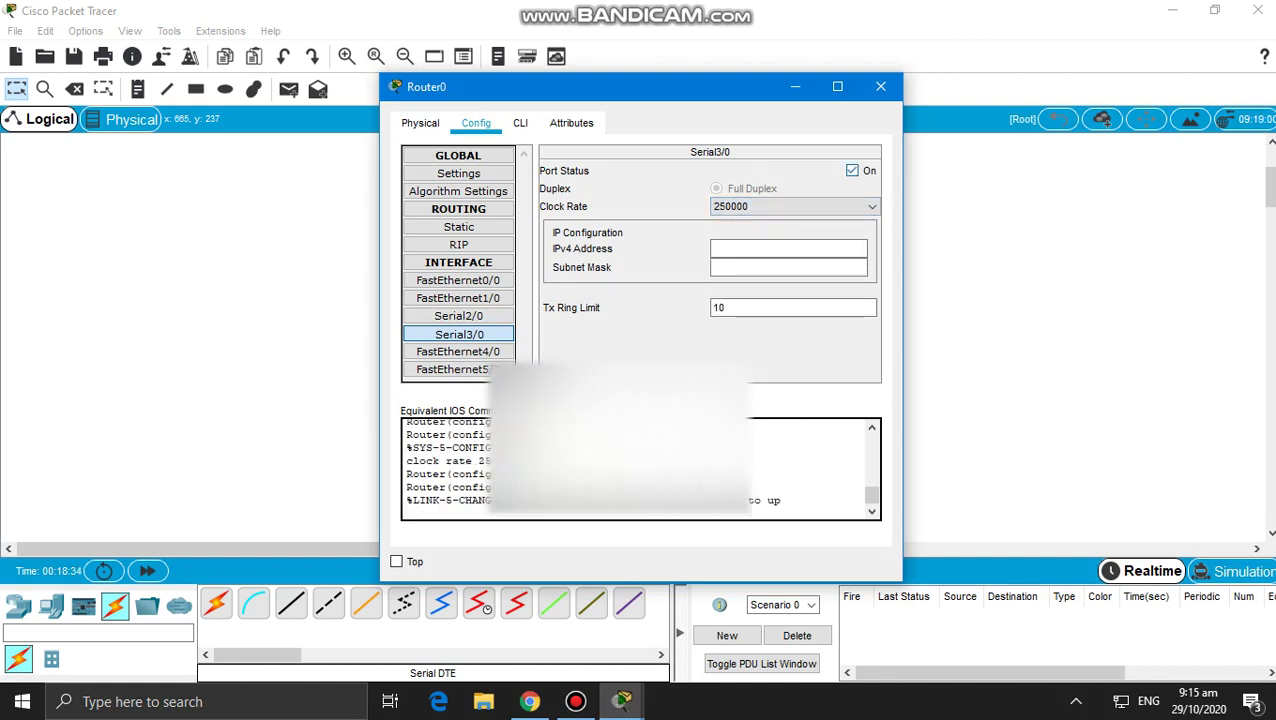
pyautogui.click(788, 249)
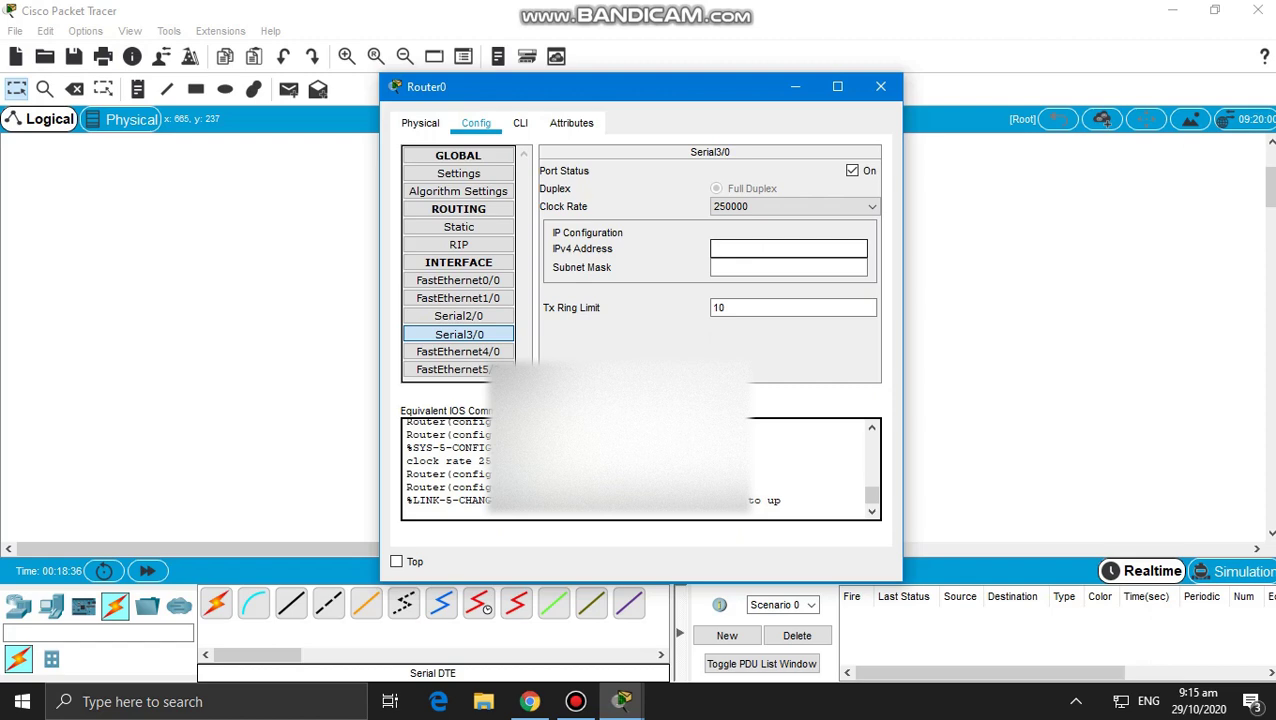
pyautogui.write('192.168.4.10')
pyautogui.press('Tab')
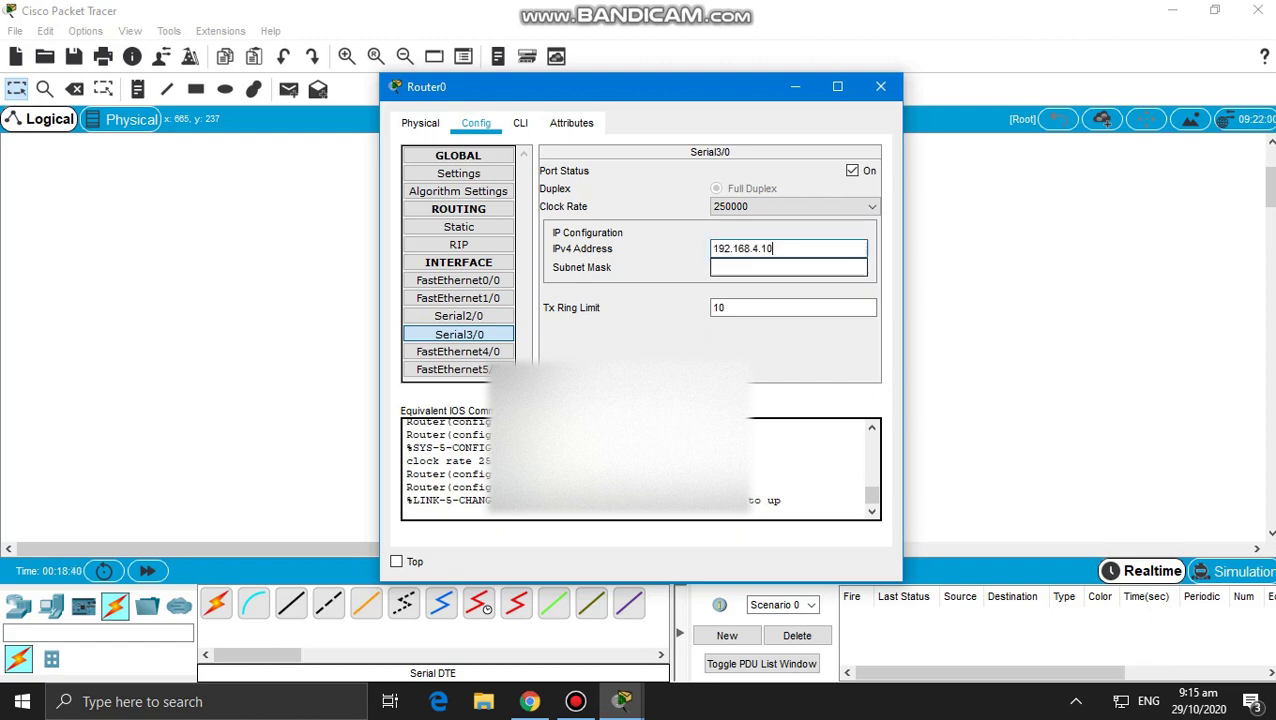
pyautogui.click(745, 267)
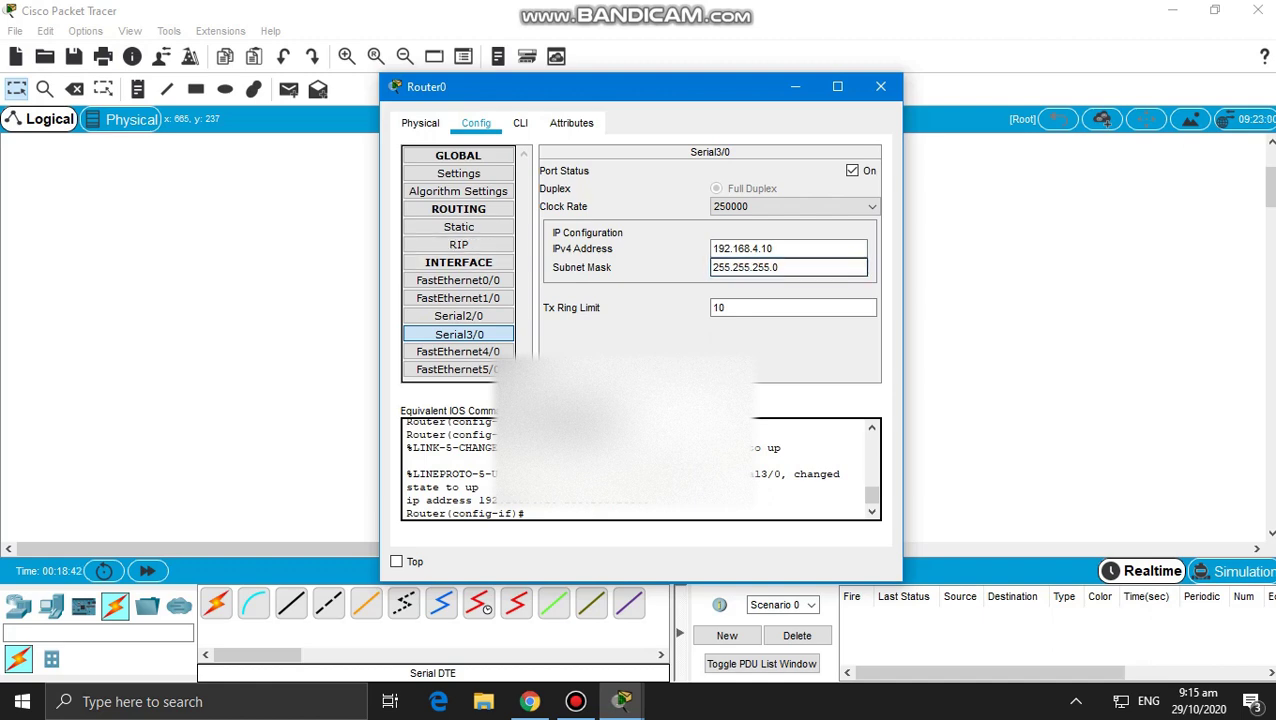
# Add the network 192.168.4.1 to Router0's RIP routing and close the configuration window.
pyautogui.click(459, 245)
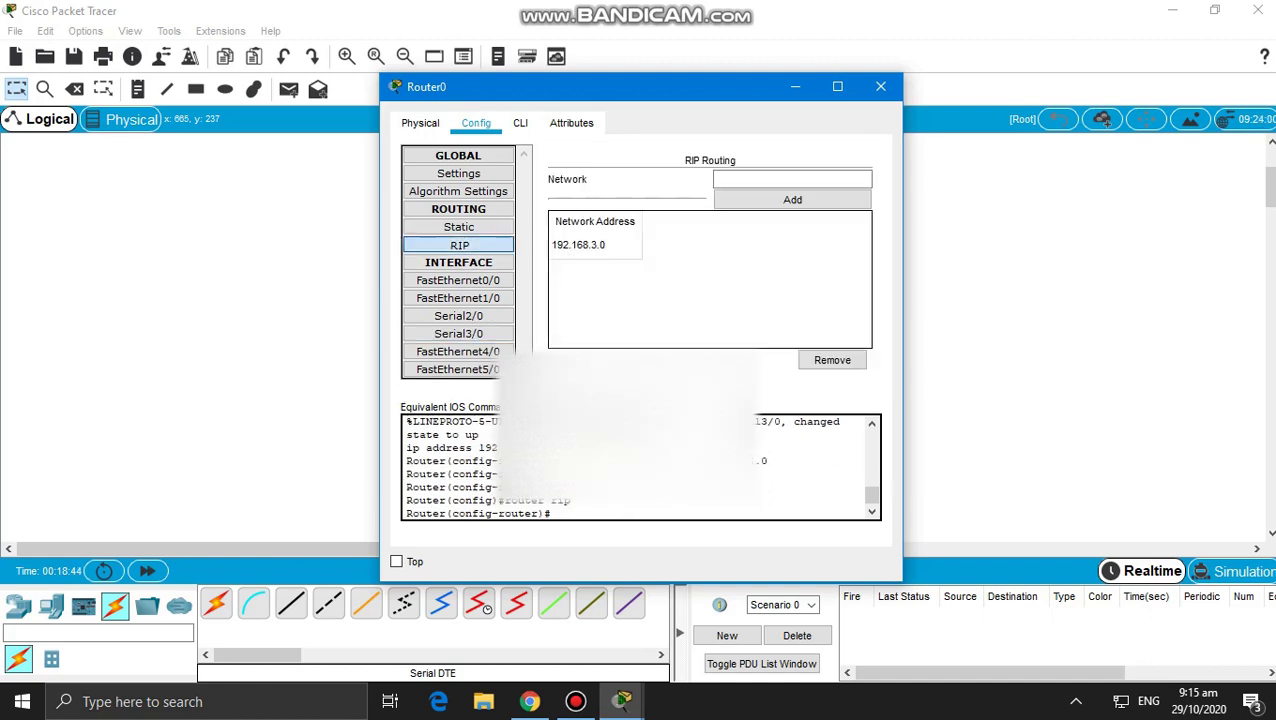
pyautogui.click(792, 180)
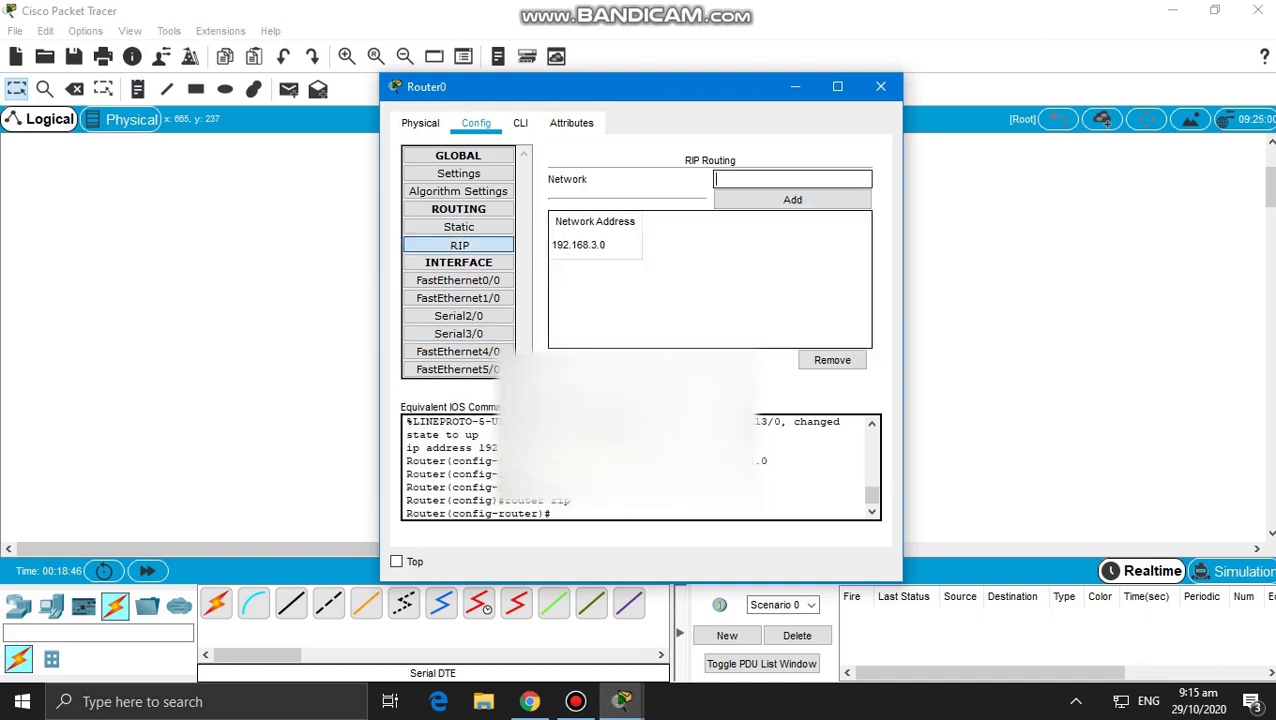
pyautogui.write('192.168.4.1')
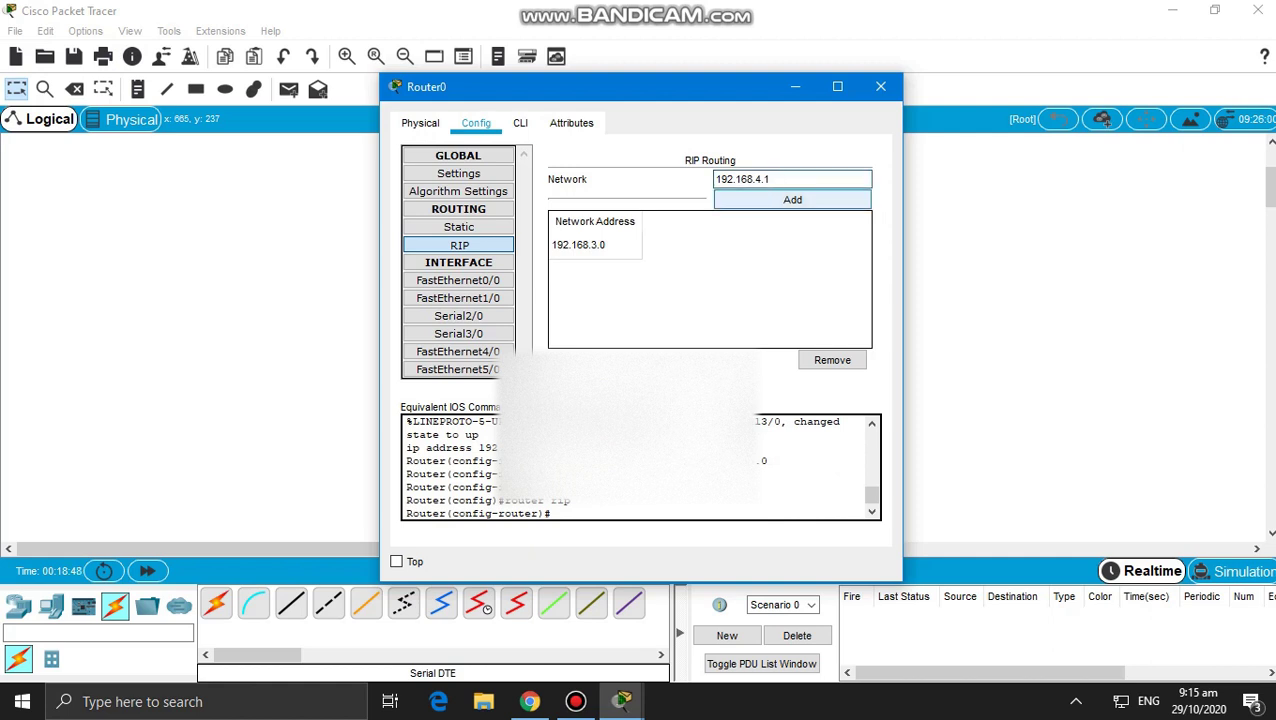
pyautogui.press('Return')
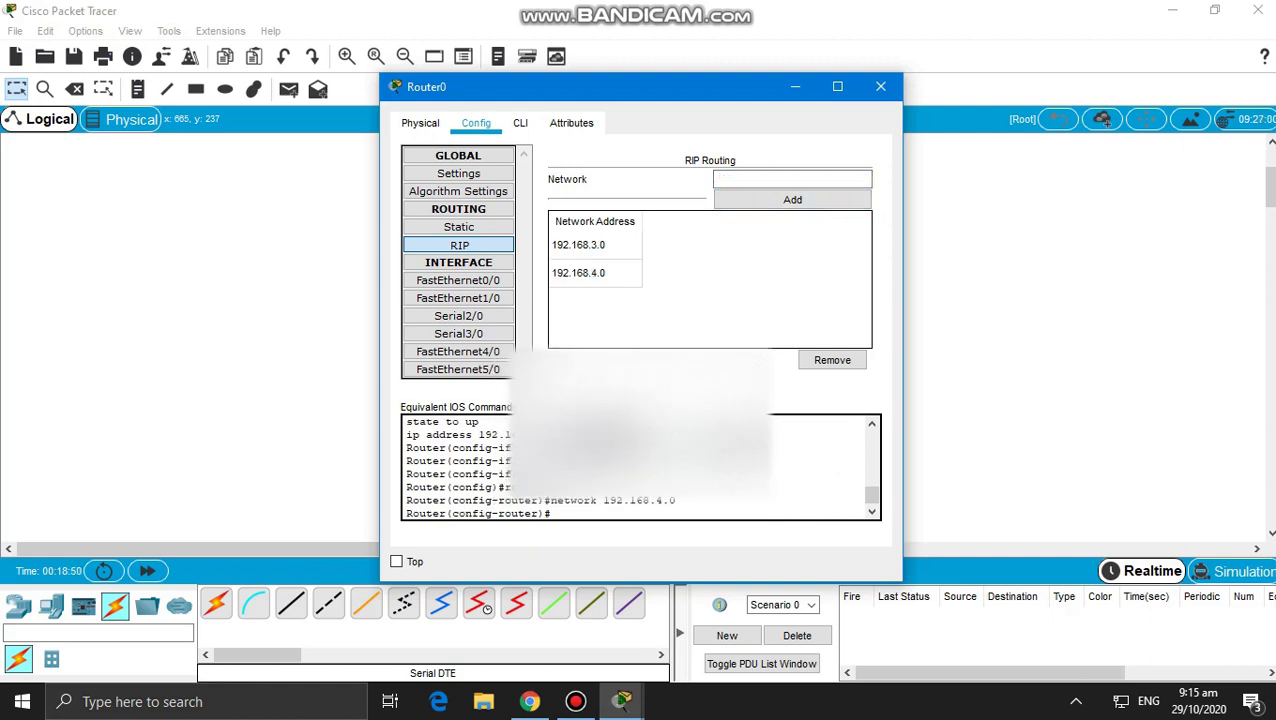
pyautogui.click(881, 87)
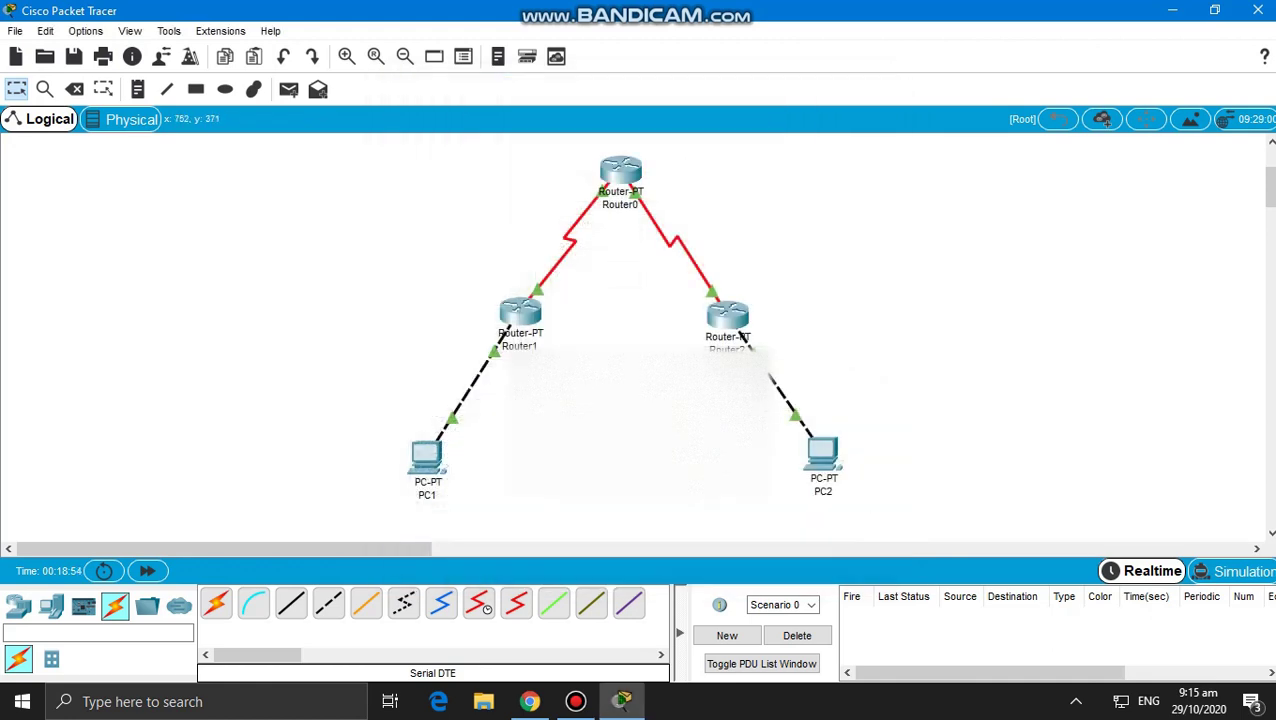
# Test connectivity by sending a simple PDU from Router2 to Router0, and delete the test scenario.
pyautogui.click(289, 90)
pyautogui.click(728, 315)
pyautogui.click(621, 172)
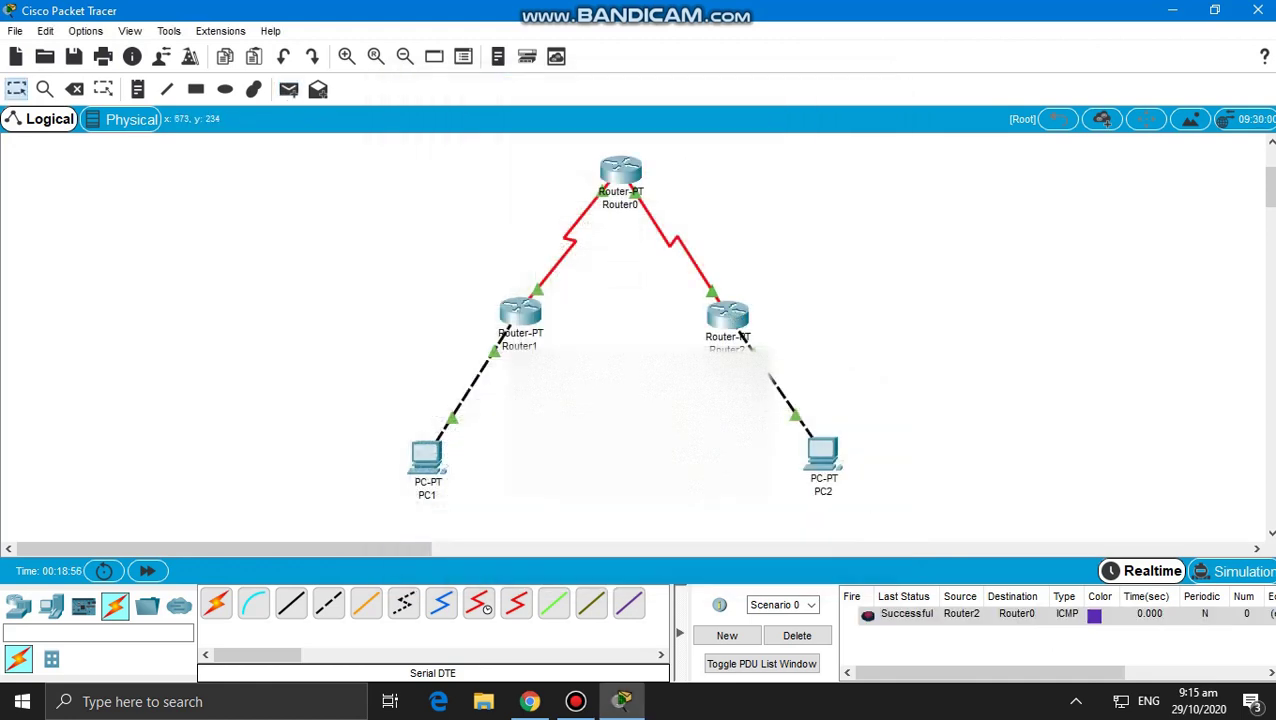
pyautogui.click(797, 636)
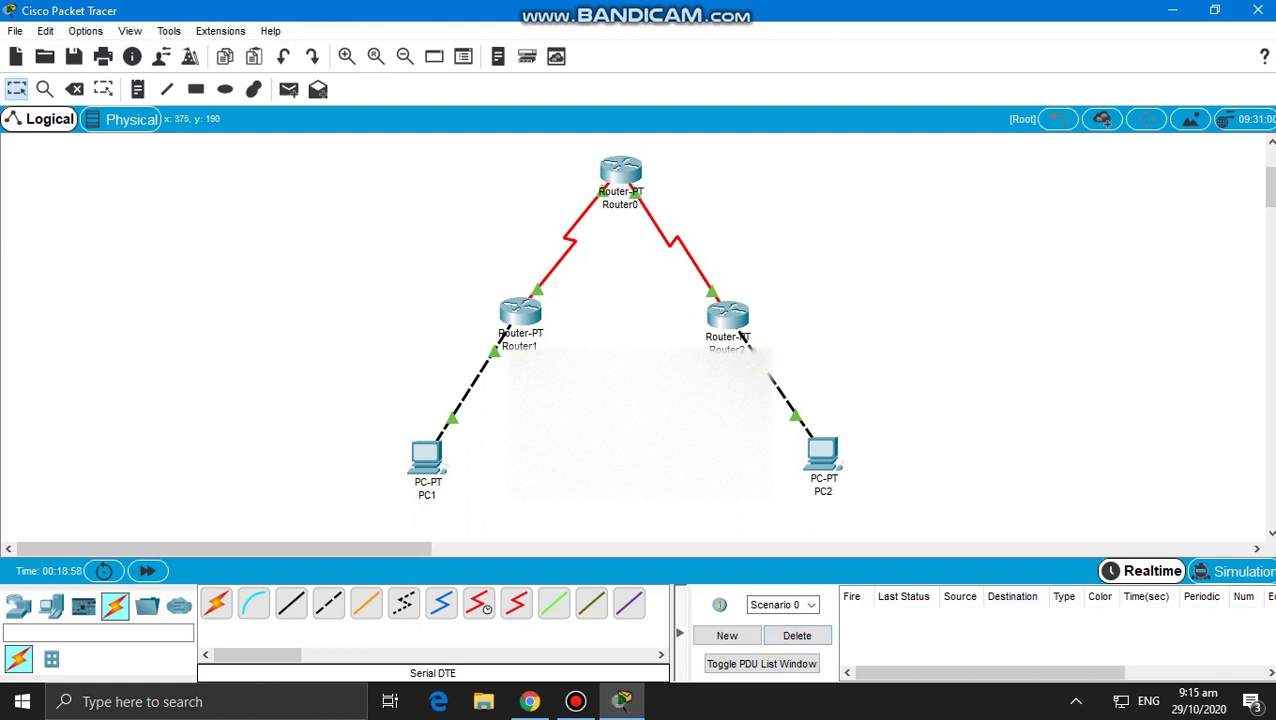
# Send a simple PDU in the opposite direction, from Router0 to Router2, and delete the test scenario.
pyautogui.click(289, 90)
pyautogui.click(620, 175)
pyautogui.click(727, 318)
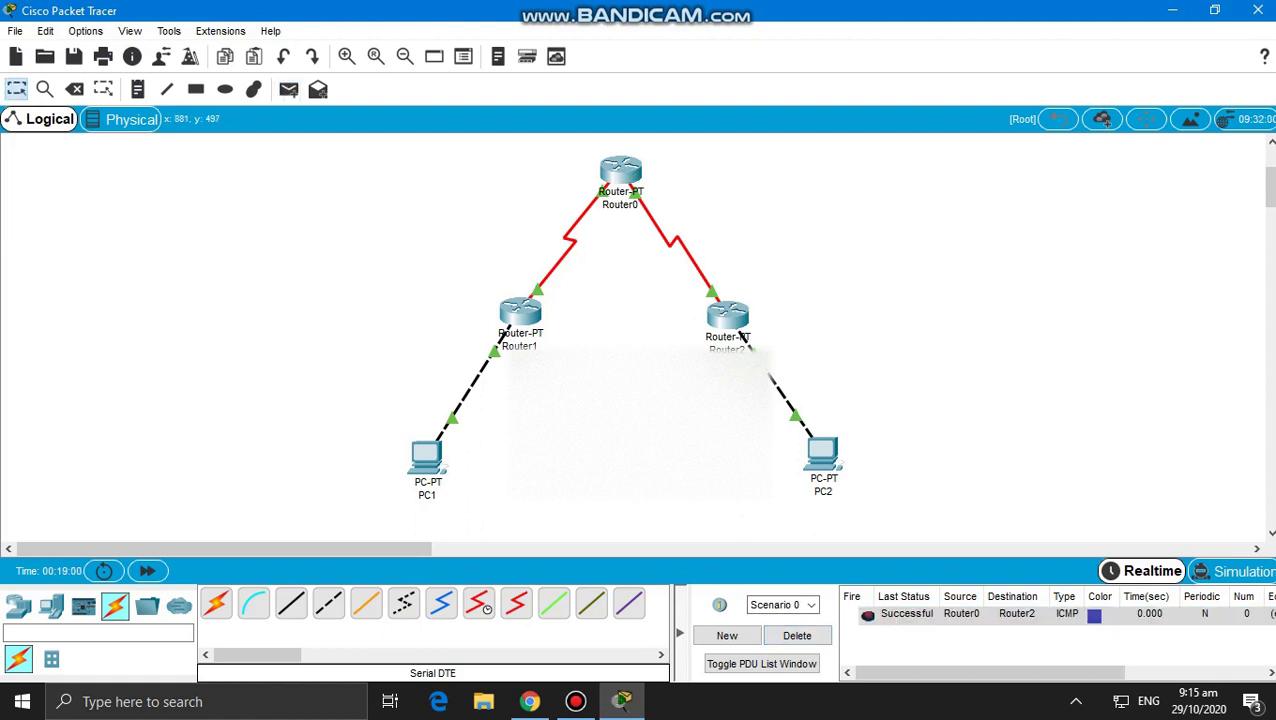
pyautogui.click(797, 635)
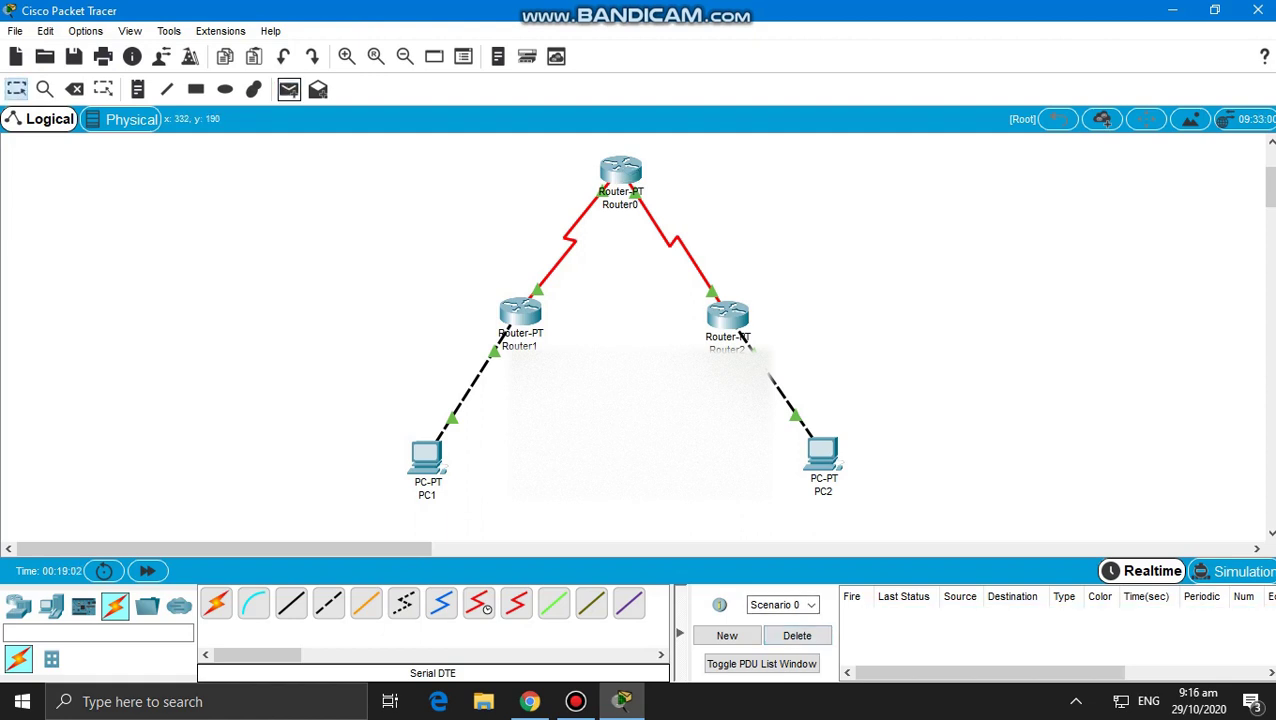
# Test connectivity by sending a simple PDU from PC2 to Router0, and delete the test scenario.
pyautogui.click(288, 89)
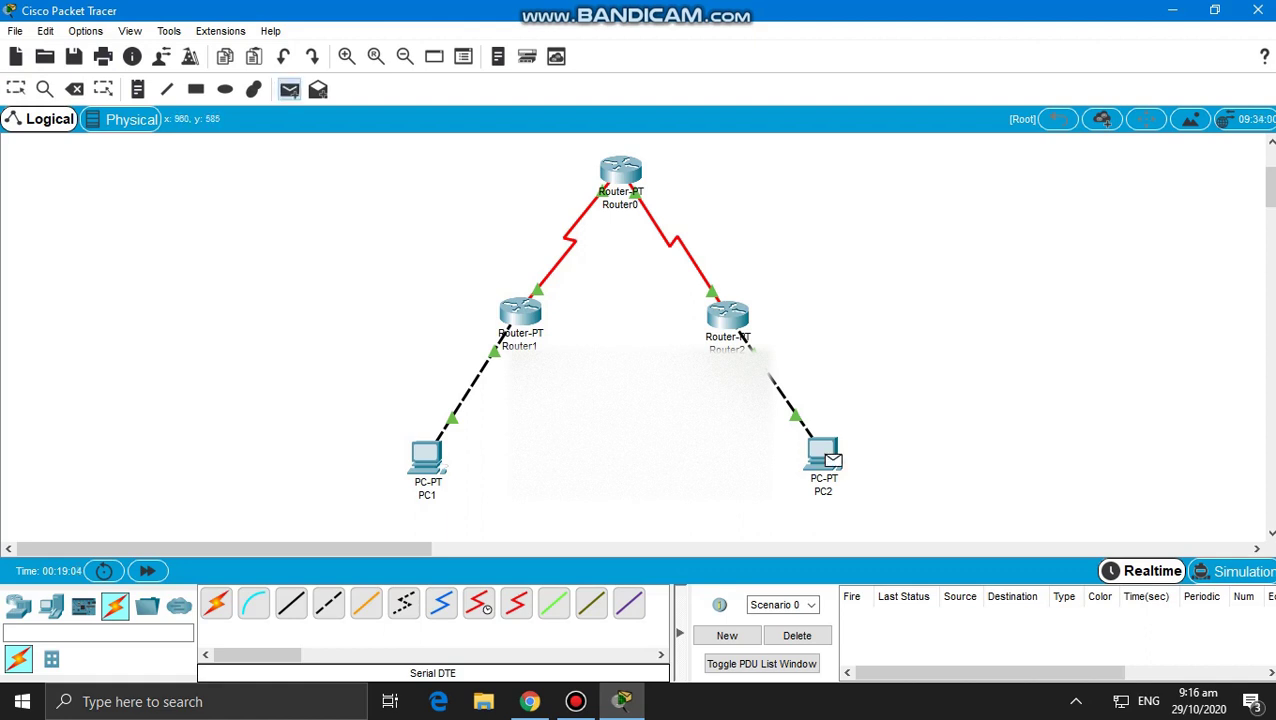
pyautogui.click(832, 461)
pyautogui.click(620, 175)
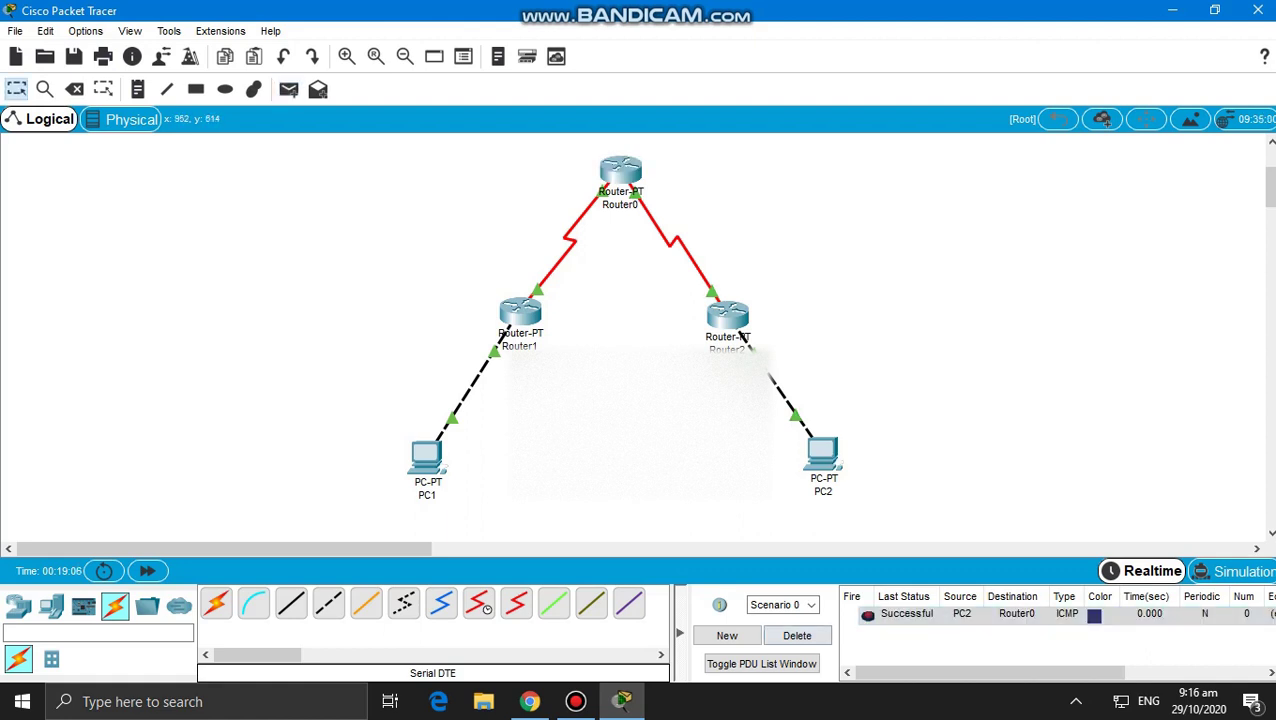
pyautogui.click(797, 635)
# Test end-to-end connectivity by sending a simple PDU from PC1 to PC2, and delete the test scenario.
pyautogui.click(426, 457)
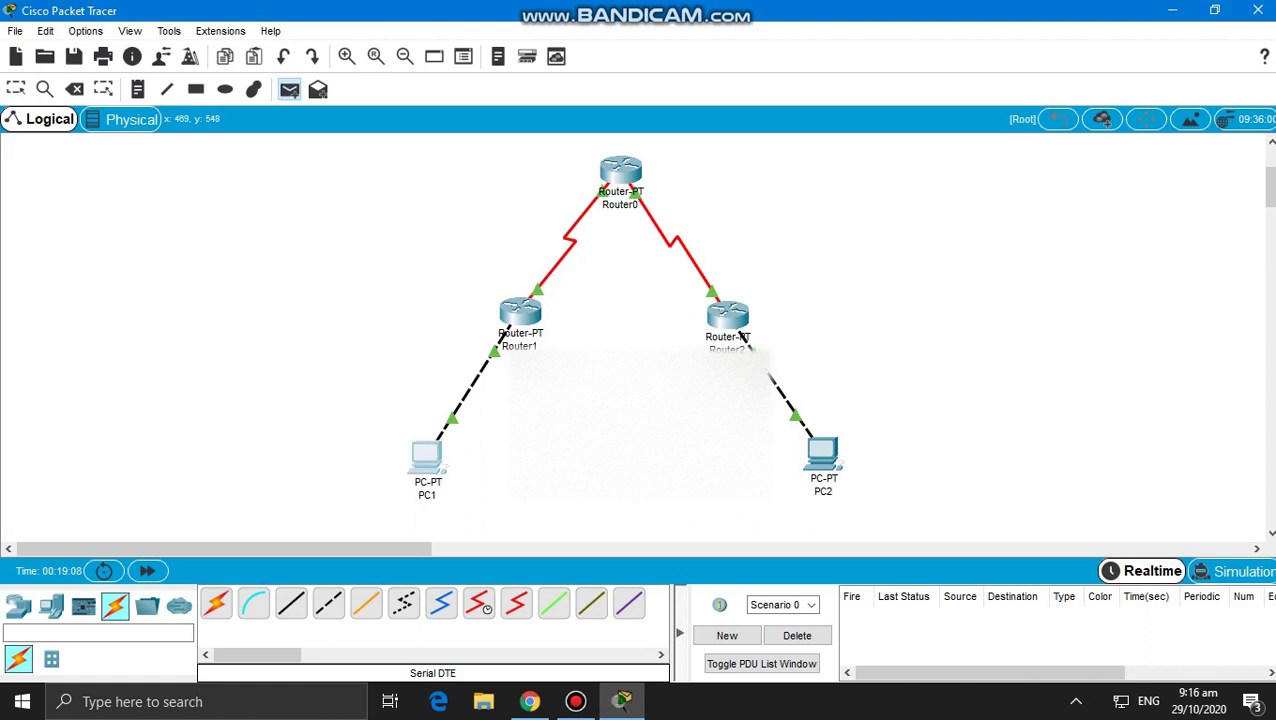
pyautogui.click(822, 455)
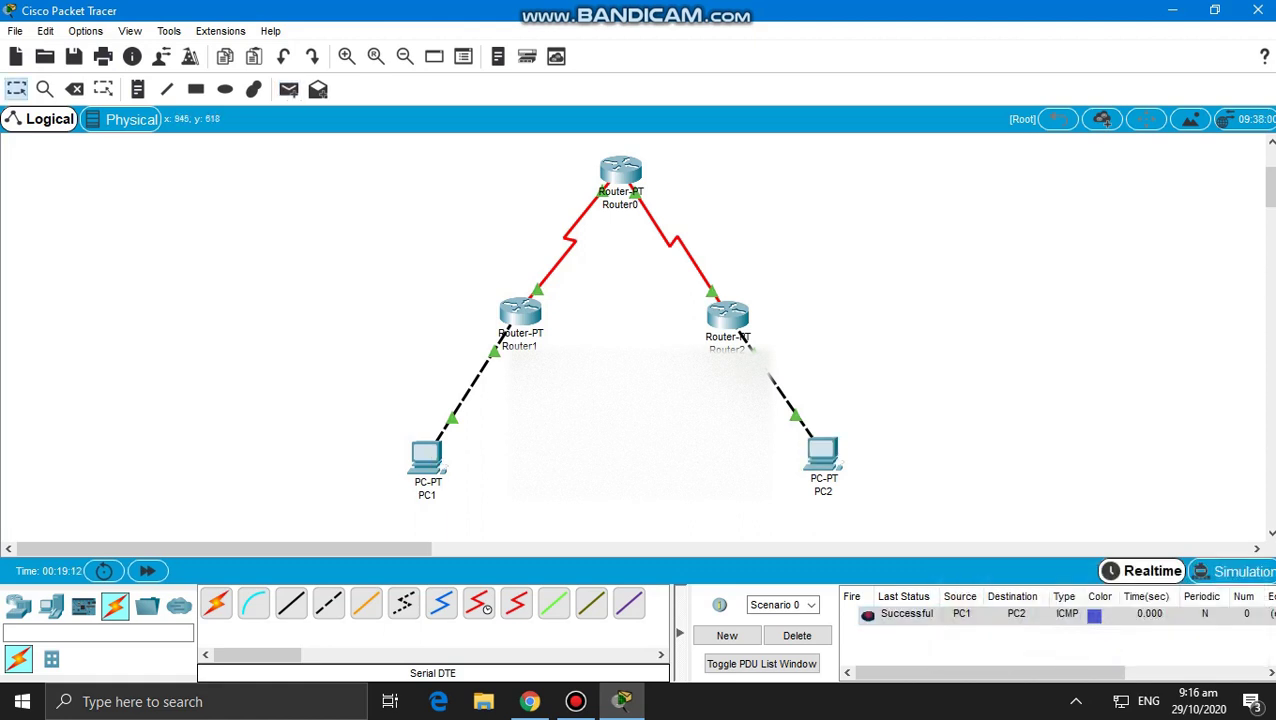
pyautogui.click(797, 636)
# Test the return path by sending a simple PDU from PC2 to PC1, and delete the test scenario.
pyautogui.click(289, 90)
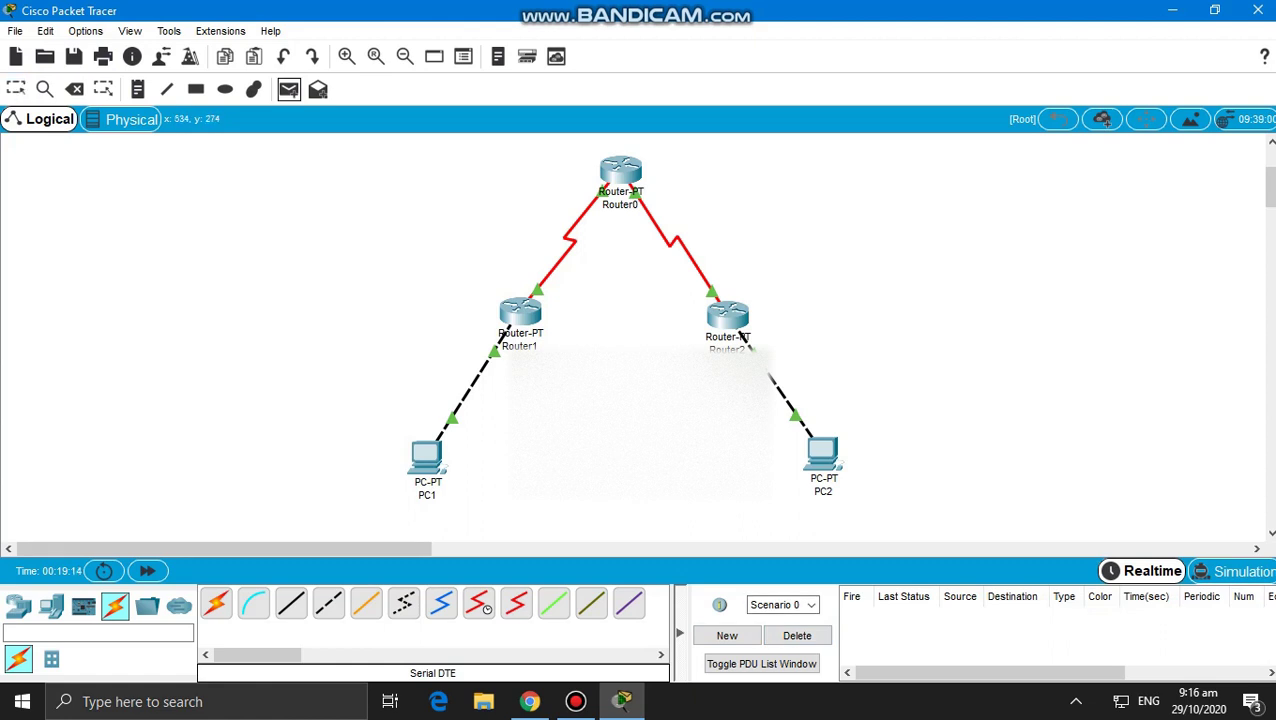
pyautogui.click(822, 458)
pyautogui.click(426, 458)
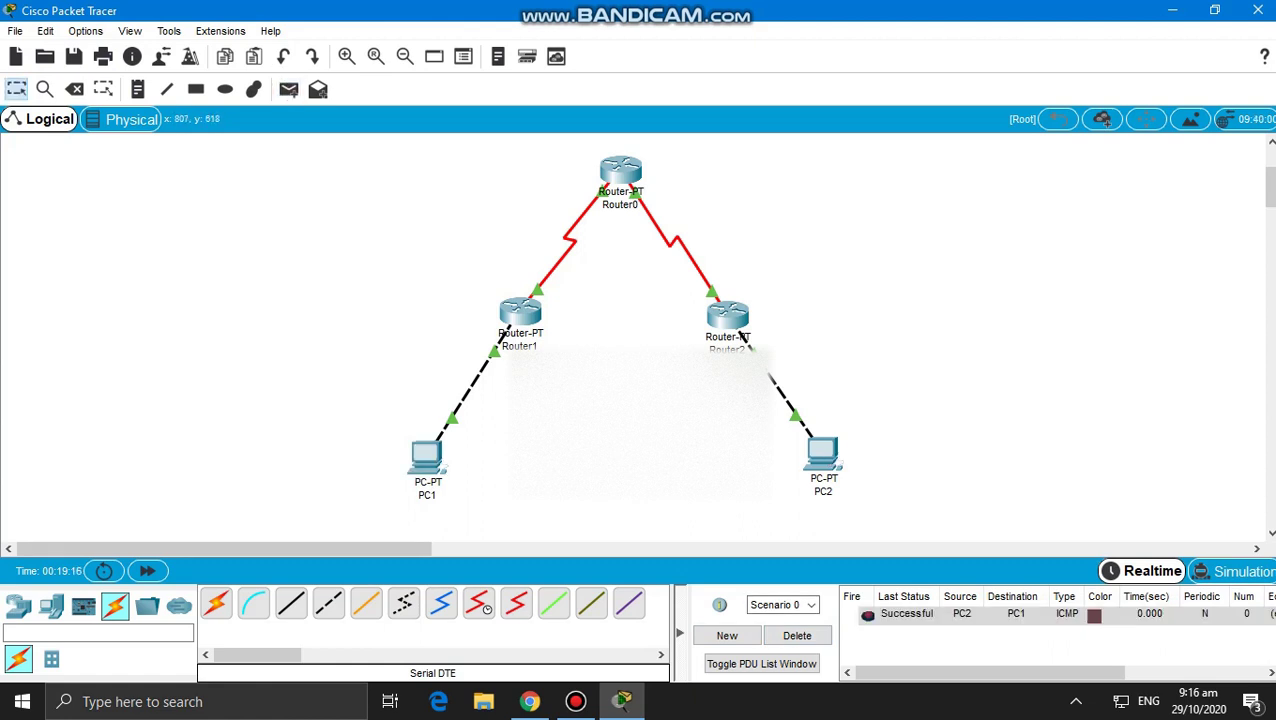
pyautogui.click(797, 635)
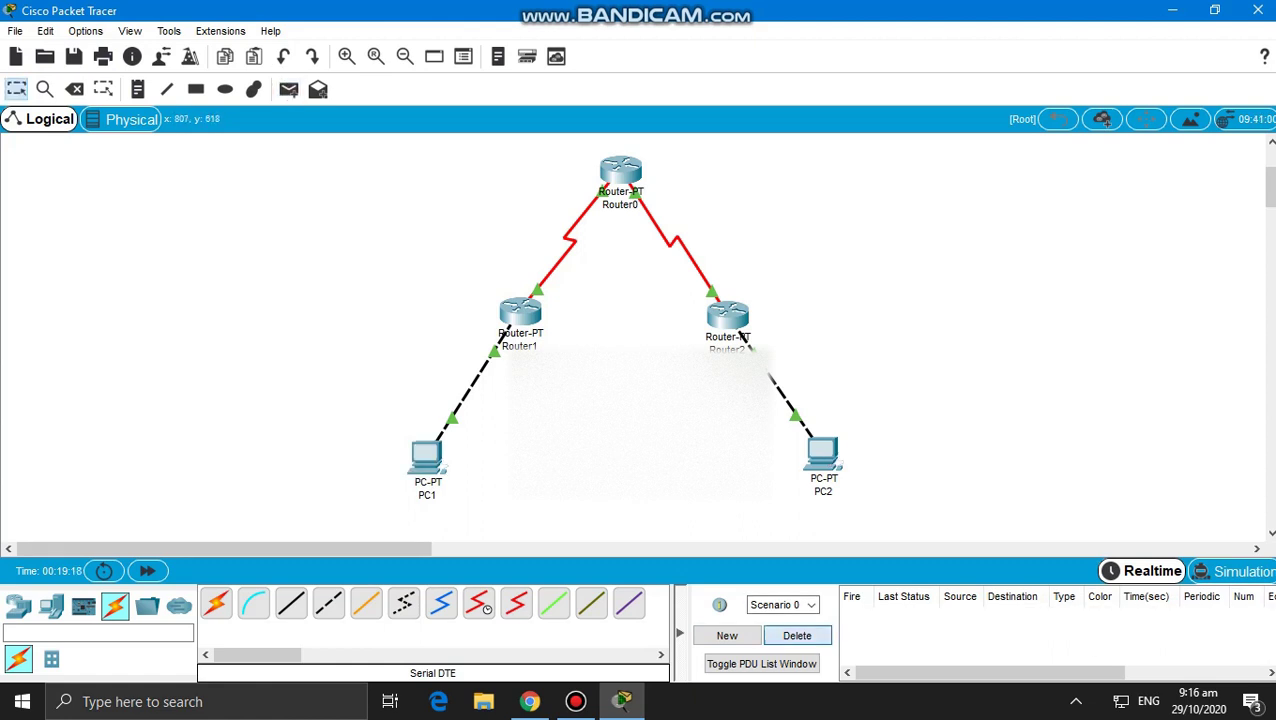